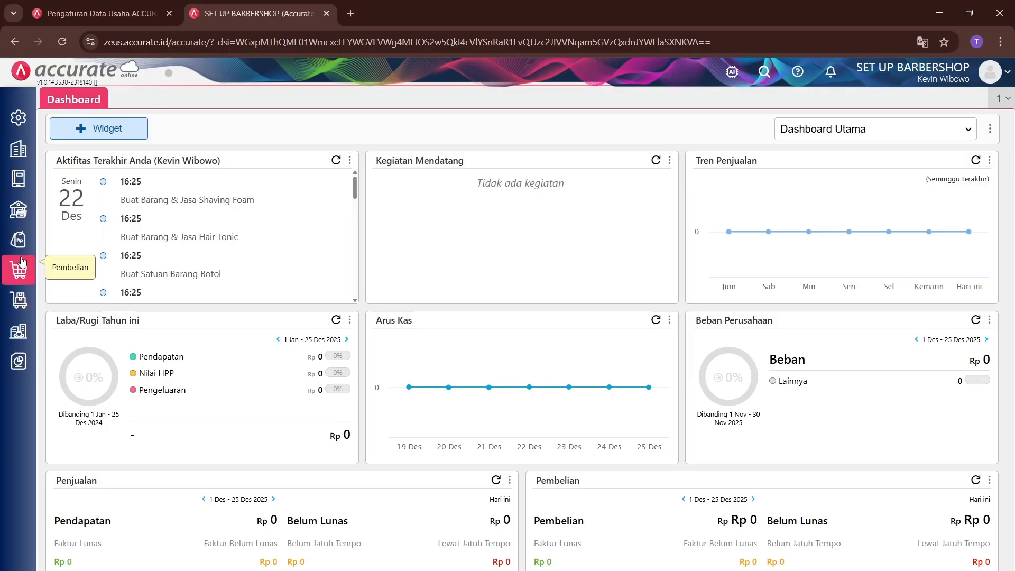
Open the Pelanggan list from the sales module and start a customer import from Excel
{"action": "left_click", "coordinate": [18, 239]}
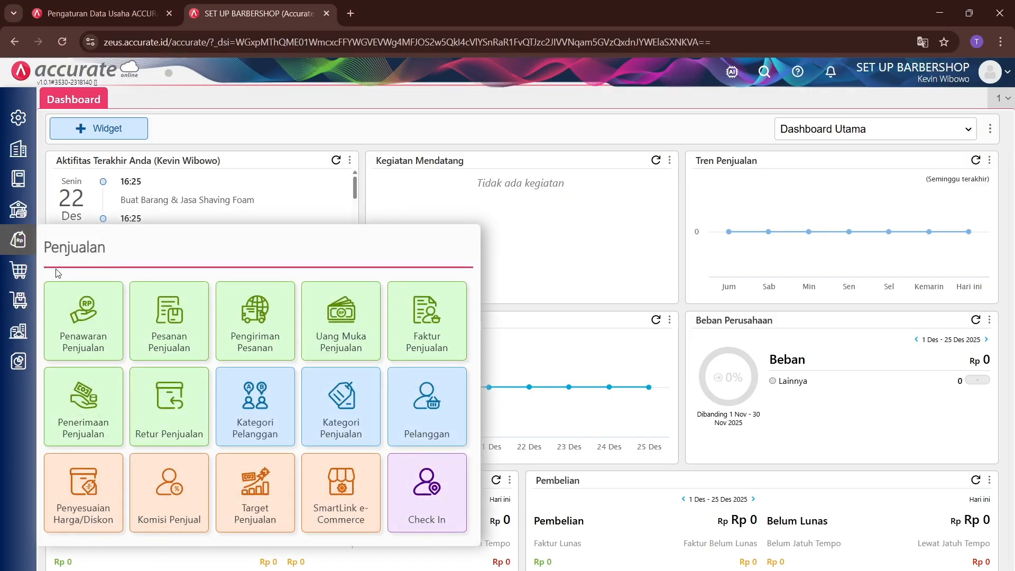
{"action": "left_click", "coordinate": [2, 420]}
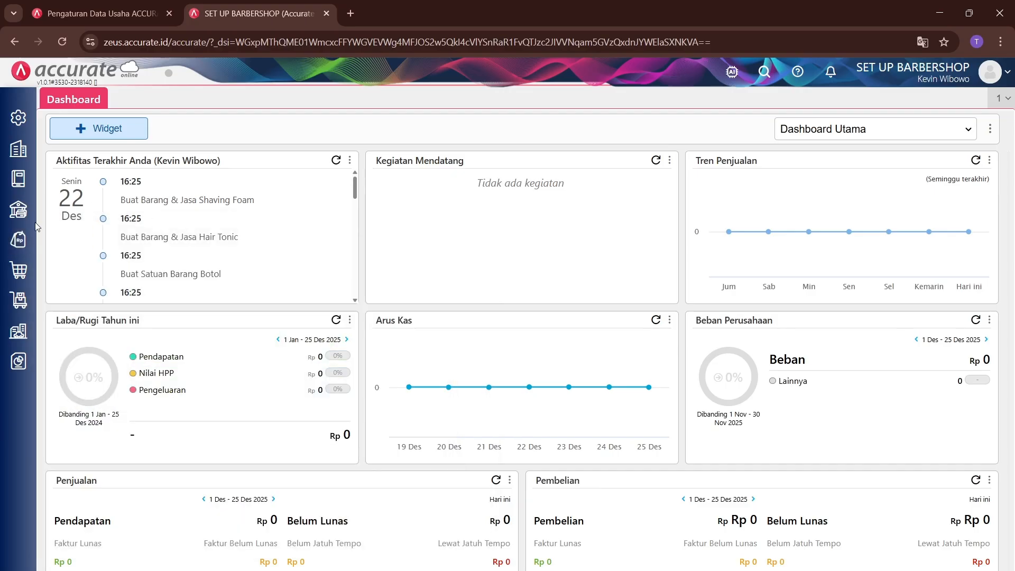
{"action": "left_click", "coordinate": [17, 241]}
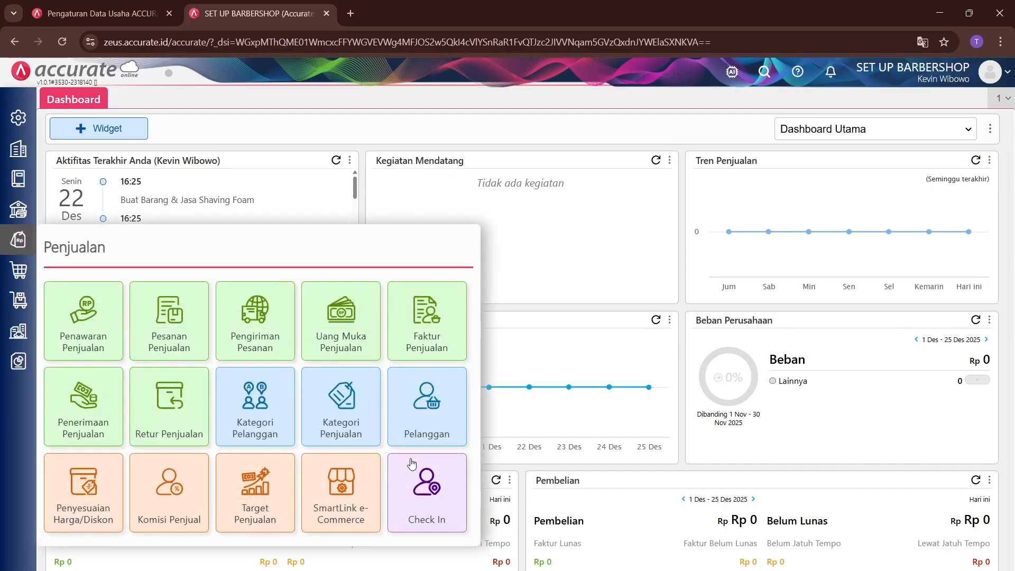
{"action": "left_click", "coordinate": [429, 421]}
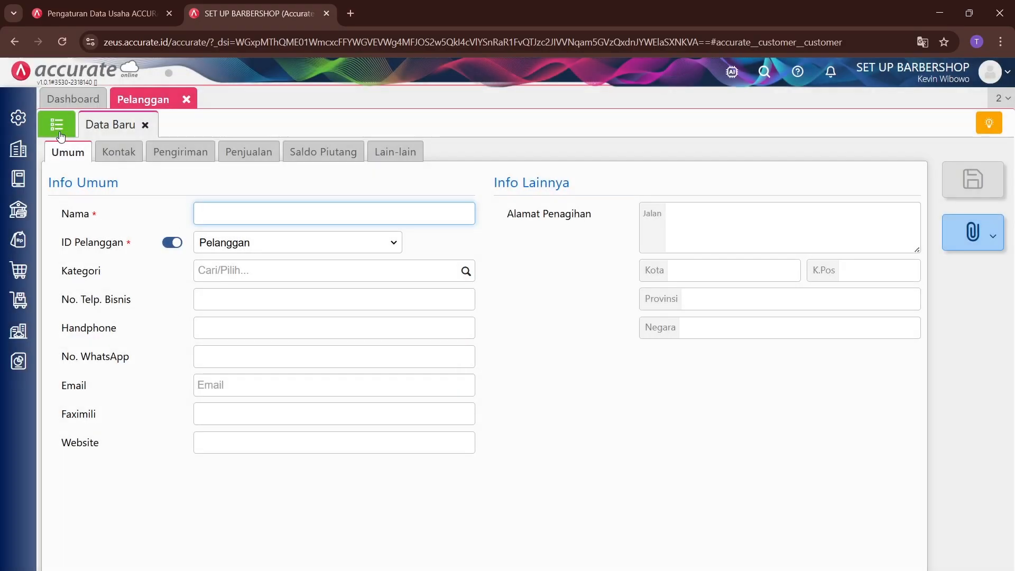
{"action": "left_click", "coordinate": [62, 128]}
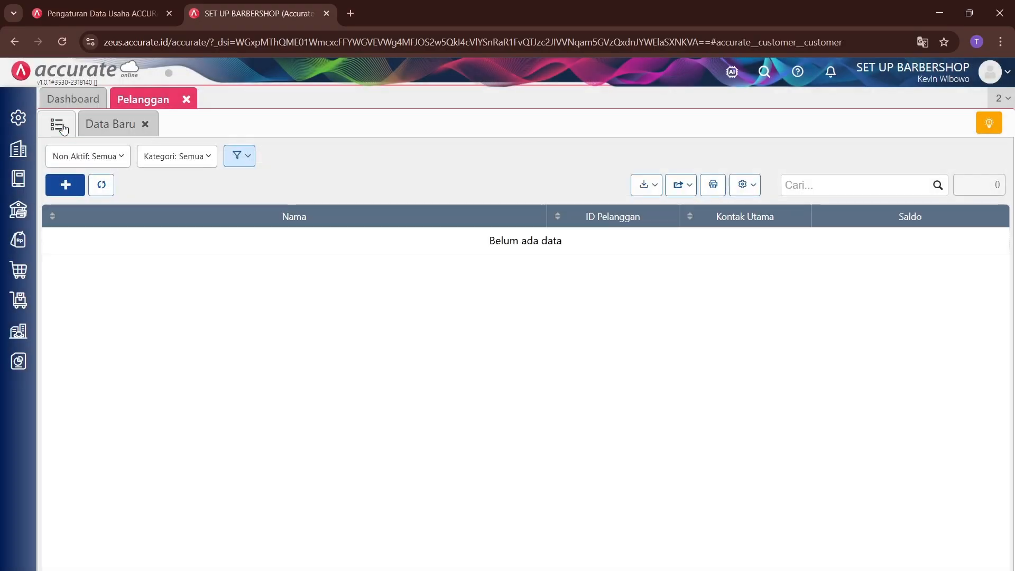
{"action": "left_click", "coordinate": [641, 188]}
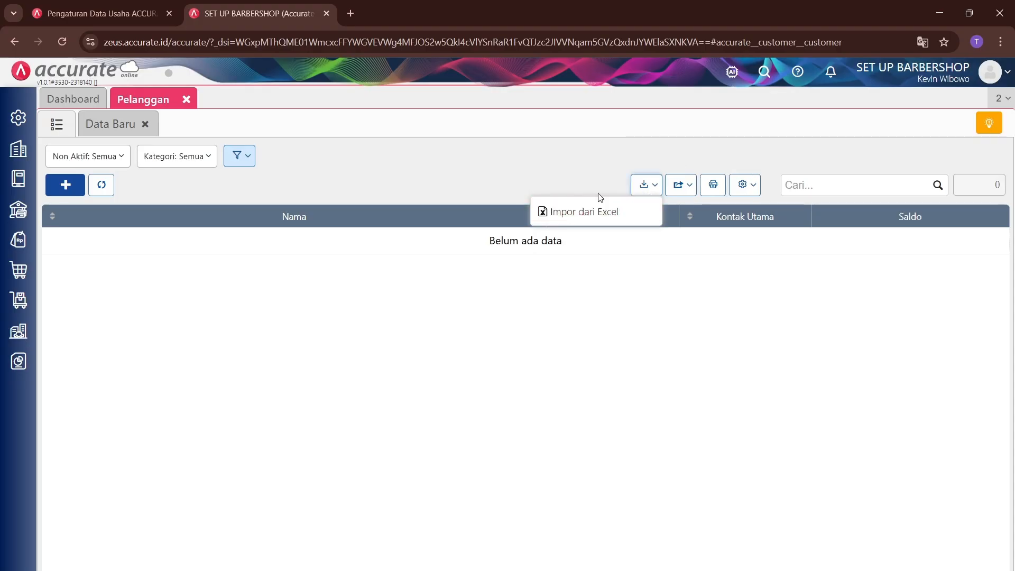
{"action": "left_click", "coordinate": [588, 217]}
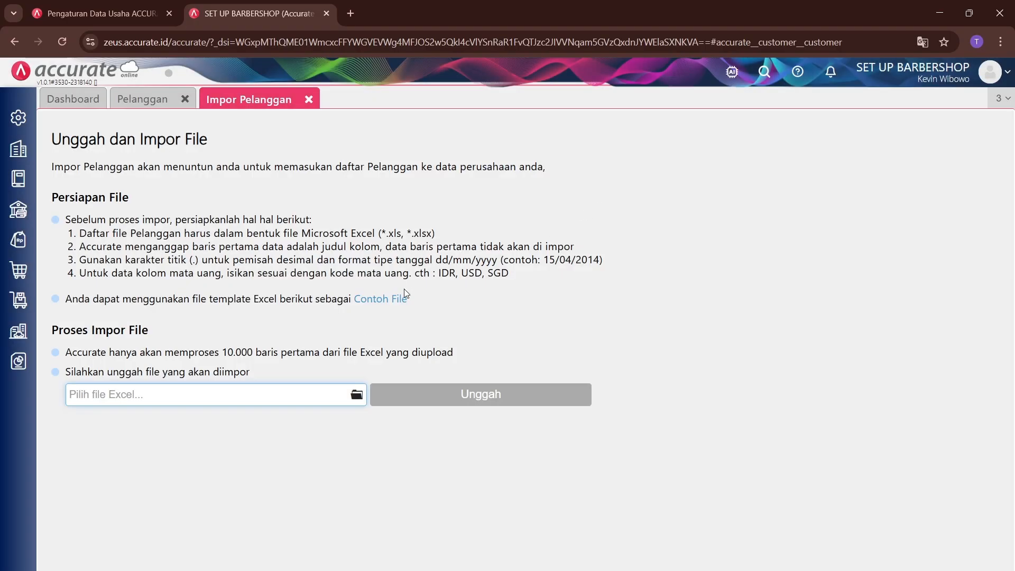
{"action": "left_click_drag", "start_coordinate": [408, 299], "coordinate": [356, 299]}
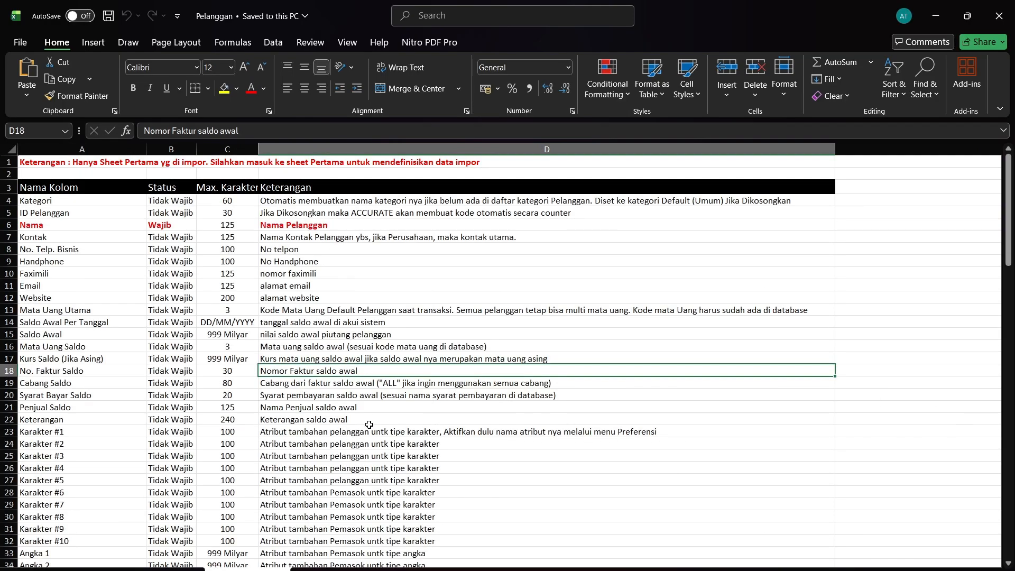
In the Pelanggan Excel template, review the column guide and the Kategori column's explanation alongside the data sheet
{"action": "scroll", "coordinate": [569, 464], "scroll_direction": "down", "scroll_amount": 6}
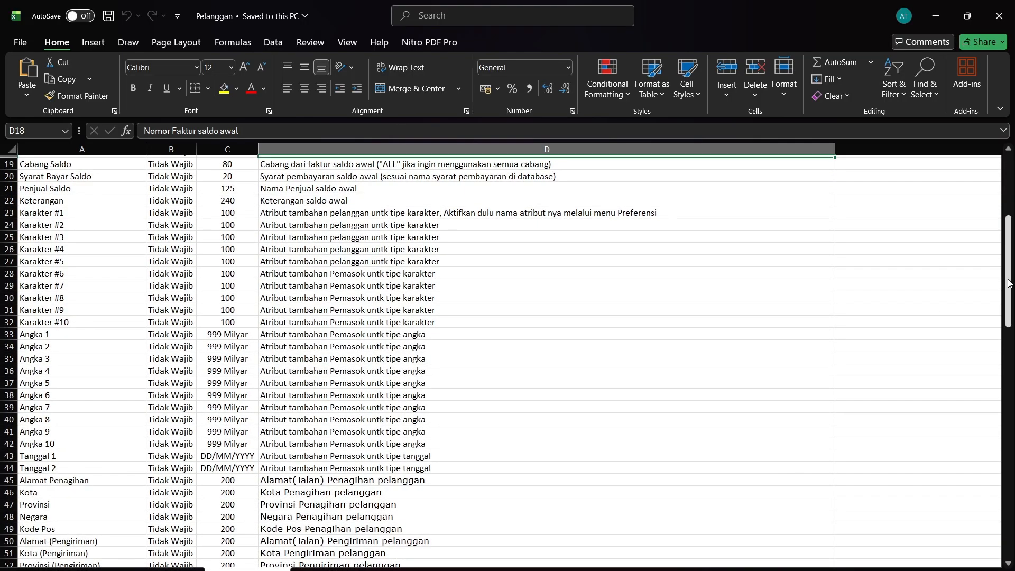
{"action": "mouse_move", "coordinate": [1010, 280]}
{"action": "left_mouse_down"}
{"action": "mouse_move", "coordinate": [1010, 370]}
{"action": "mouse_move", "coordinate": [1010, 272]}
{"action": "left_mouse_up"}
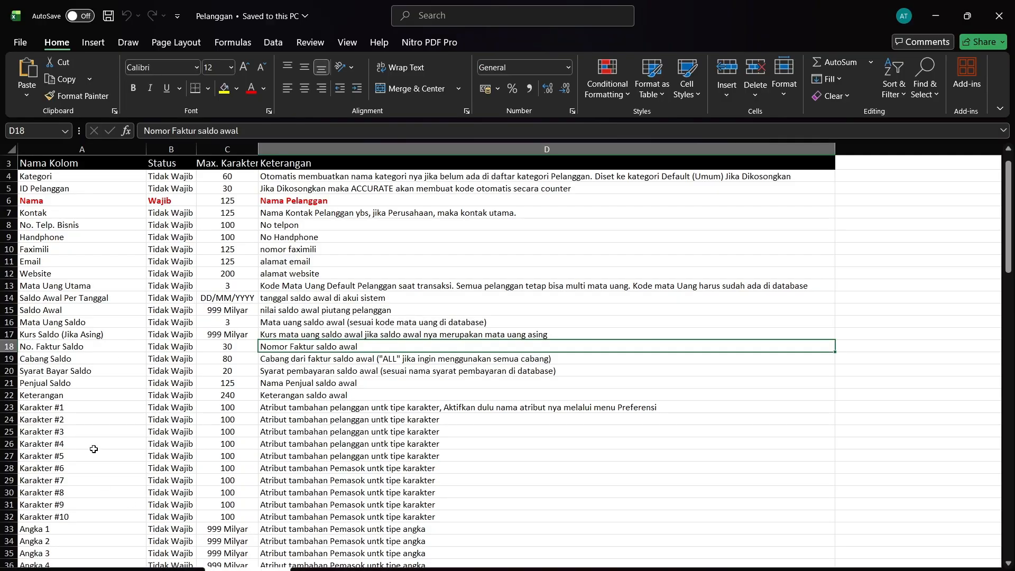
{"action": "scroll", "coordinate": [220, 497], "scroll_direction": "up", "scroll_amount": 1}
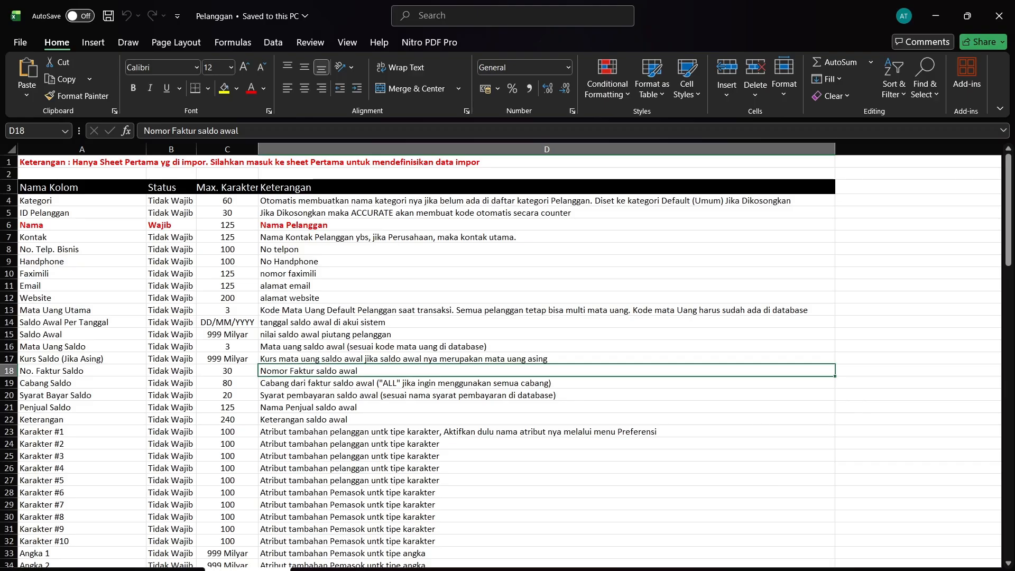
{"action": "left_click", "coordinate": [142, 569]}
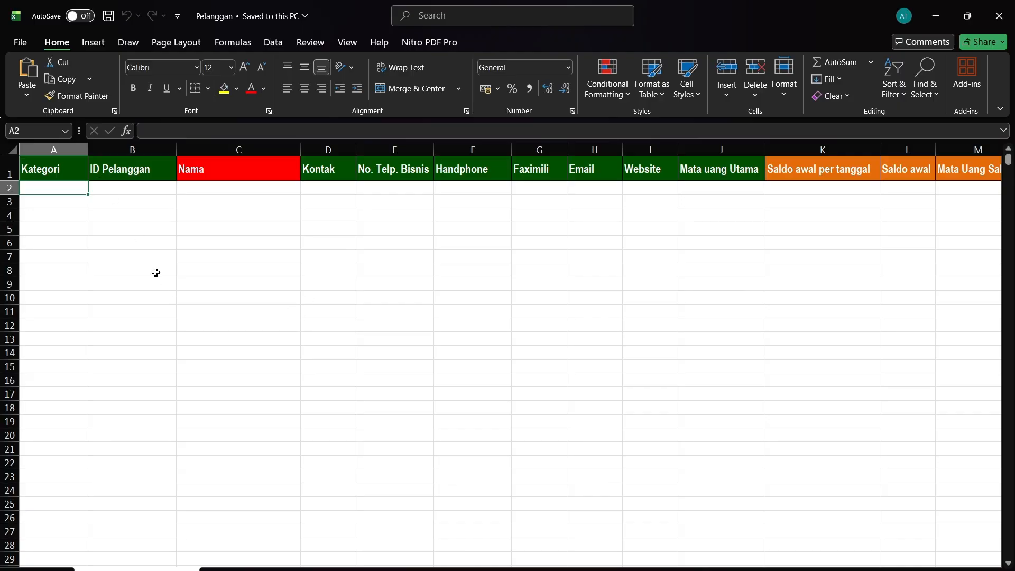
{"action": "left_click", "coordinate": [55, 170]}
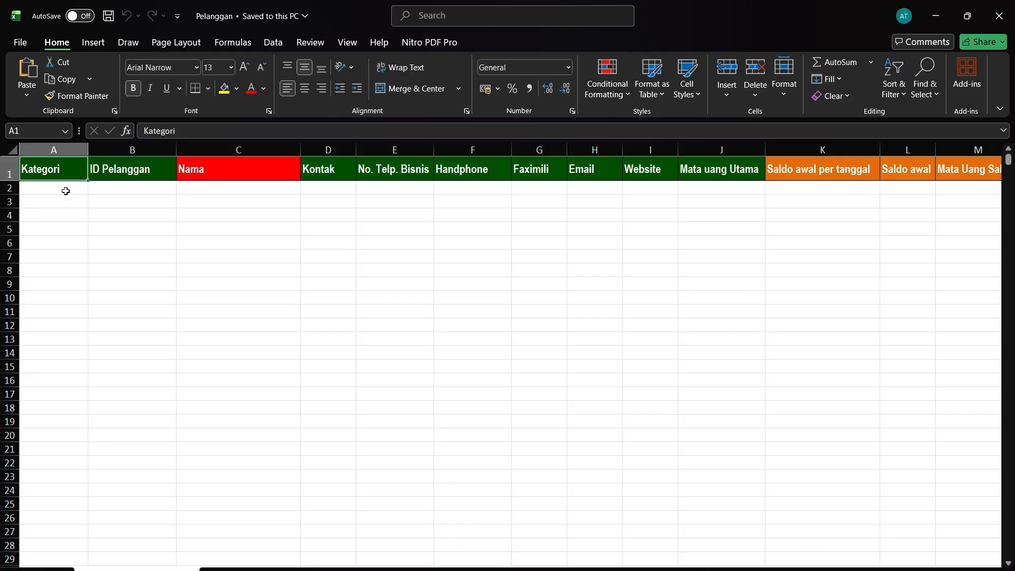
{"action": "left_click", "coordinate": [65, 190]}
{"action": "left_click", "coordinate": [257, 567]}
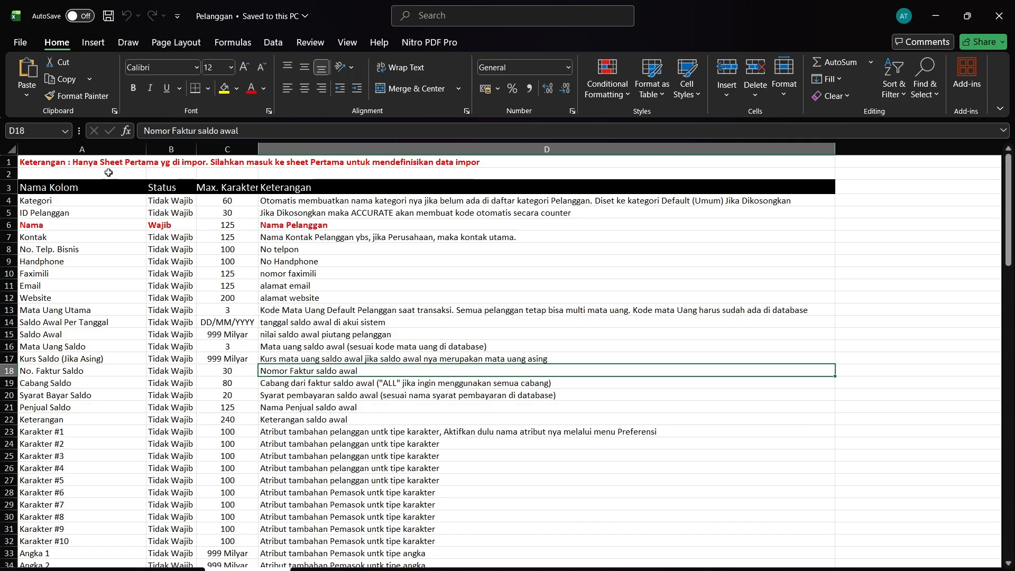
{"action": "left_click", "coordinate": [344, 202]}
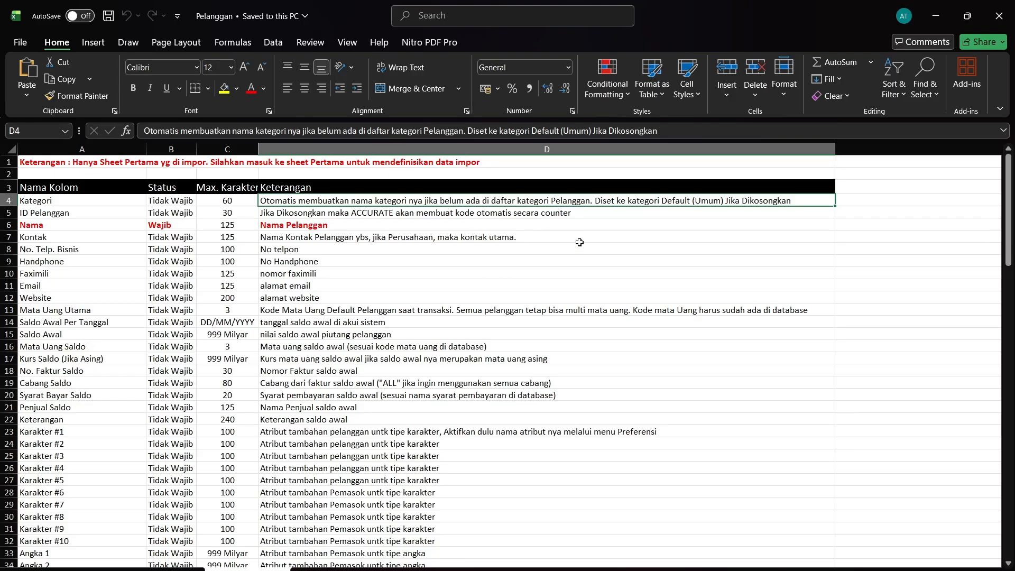
Switch to Accurate Online and view the list of existing customer categories (Kategori Pelanggan)
{"action": "key", "text": "alt+Tab"}
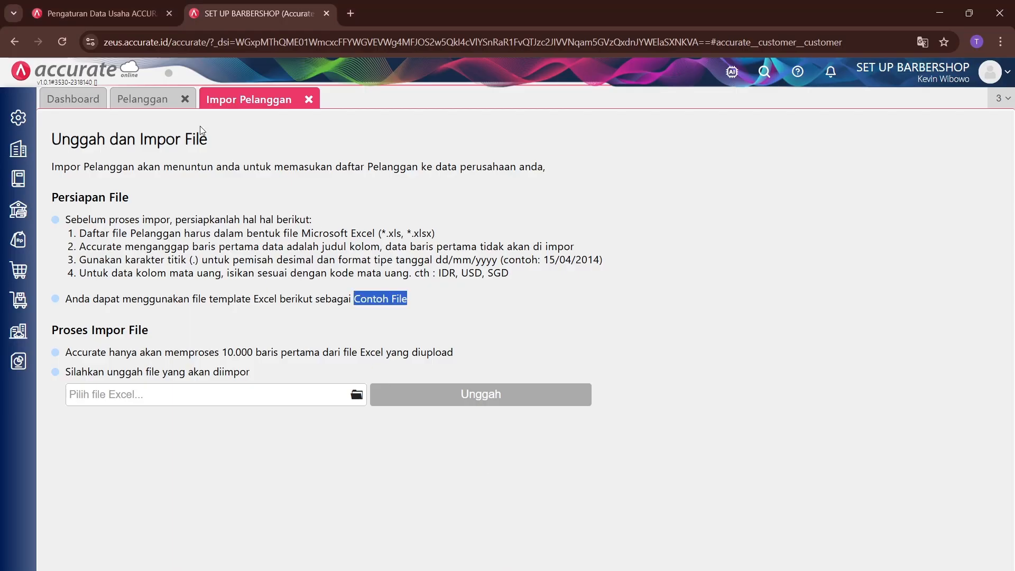
{"action": "left_click", "coordinate": [142, 99]}
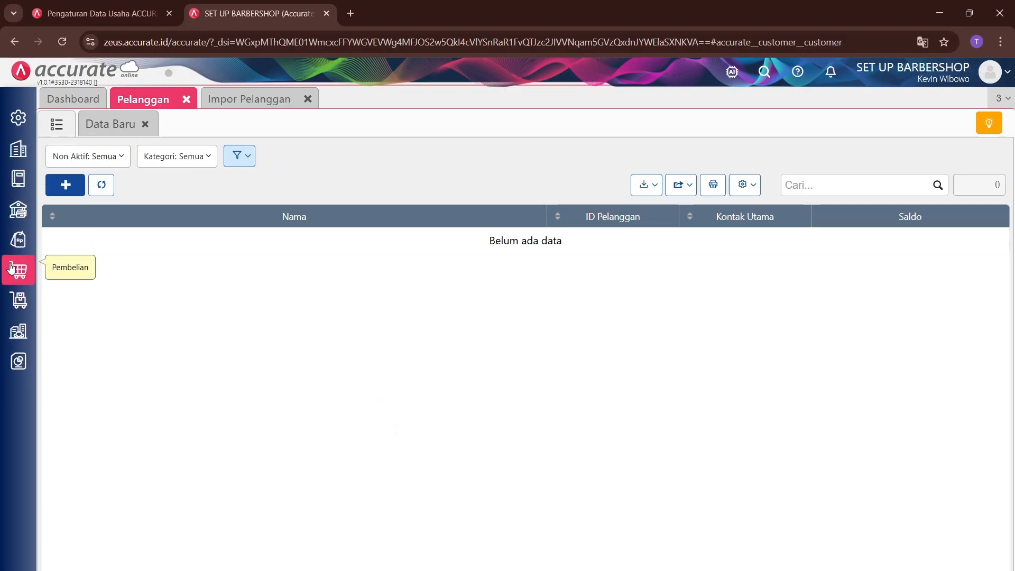
{"action": "left_click", "coordinate": [17, 239]}
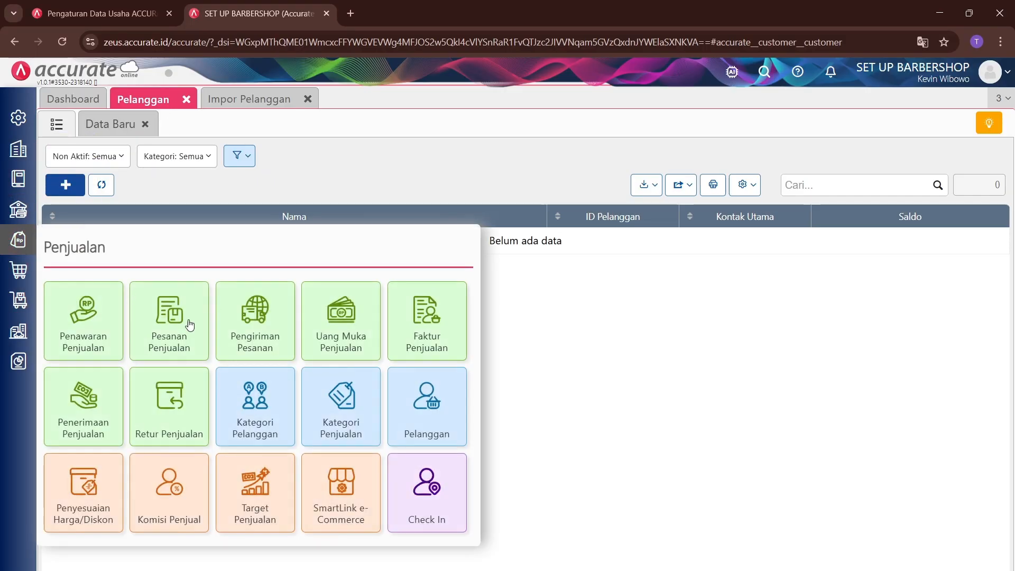
{"action": "left_click", "coordinate": [255, 427]}
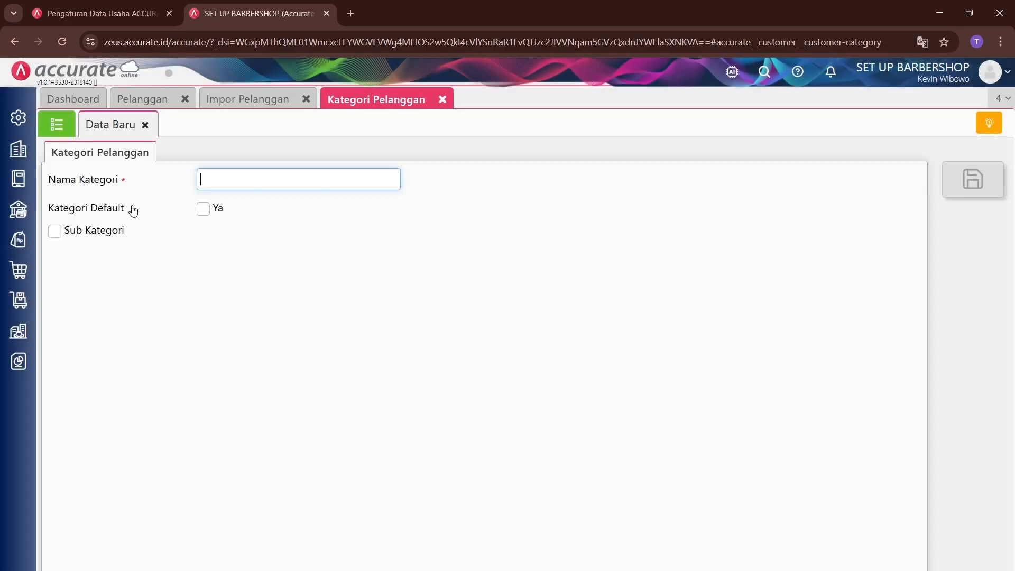
{"action": "left_click", "coordinate": [57, 124]}
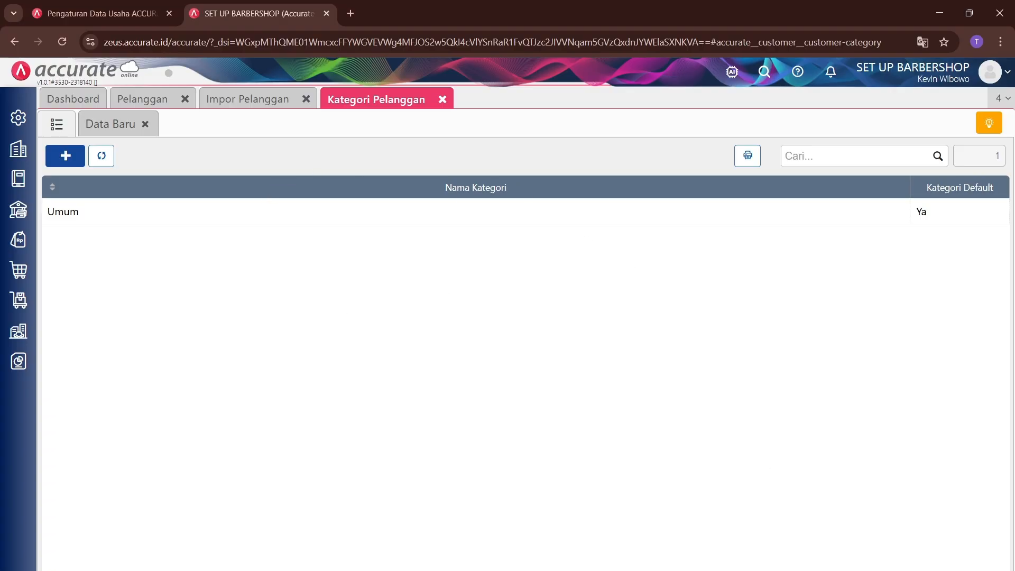
In the Excel template's data sheet, enter Member 1 as the first customer's Kategori in cell A2
{"action": "left_click", "coordinate": [744, 564]}
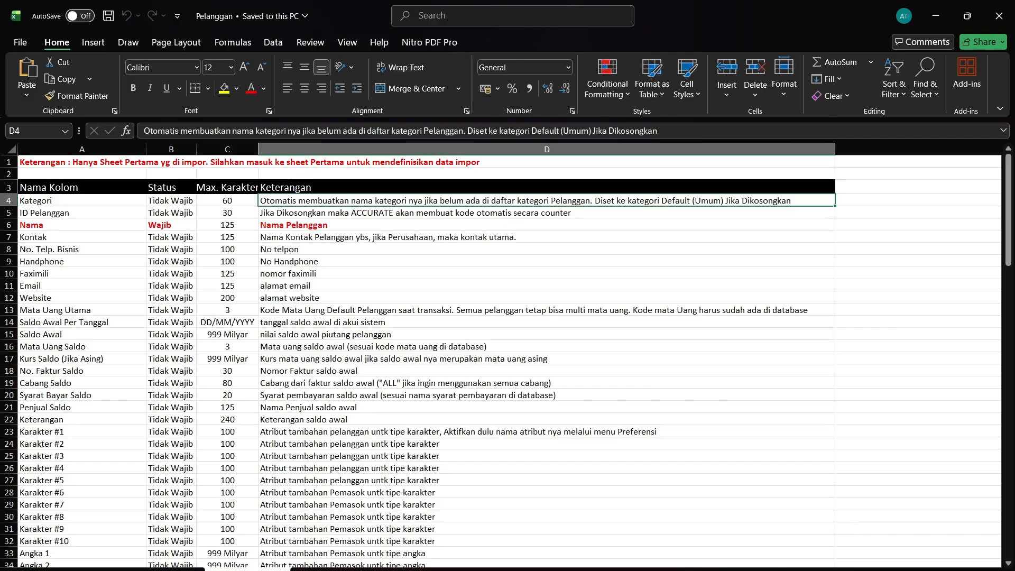
{"action": "left_click", "coordinate": [155, 569]}
{"action": "type", "text": "Member 1"}
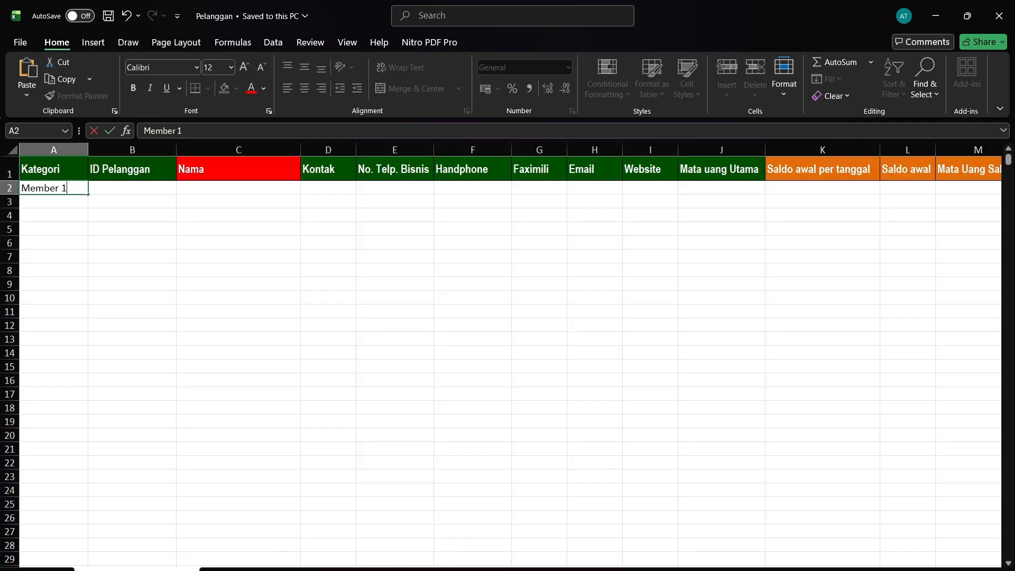
{"action": "key", "text": "alt+Tab"}
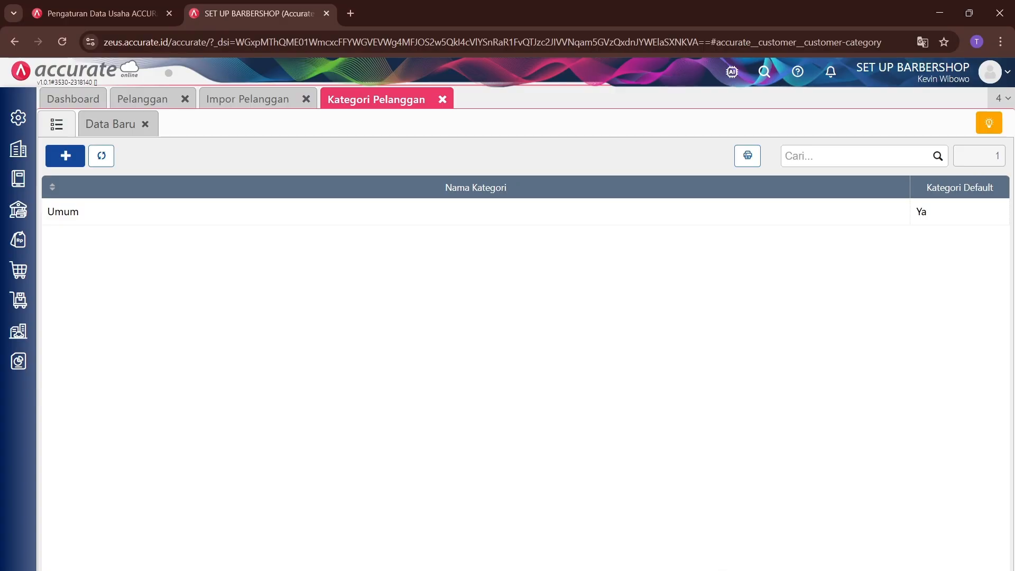
{"action": "key", "text": "alt+Tab"}
Compare the ID Pelanggan column in the data sheet with its explanation in the column guide
{"action": "left_click", "coordinate": [247, 570]}
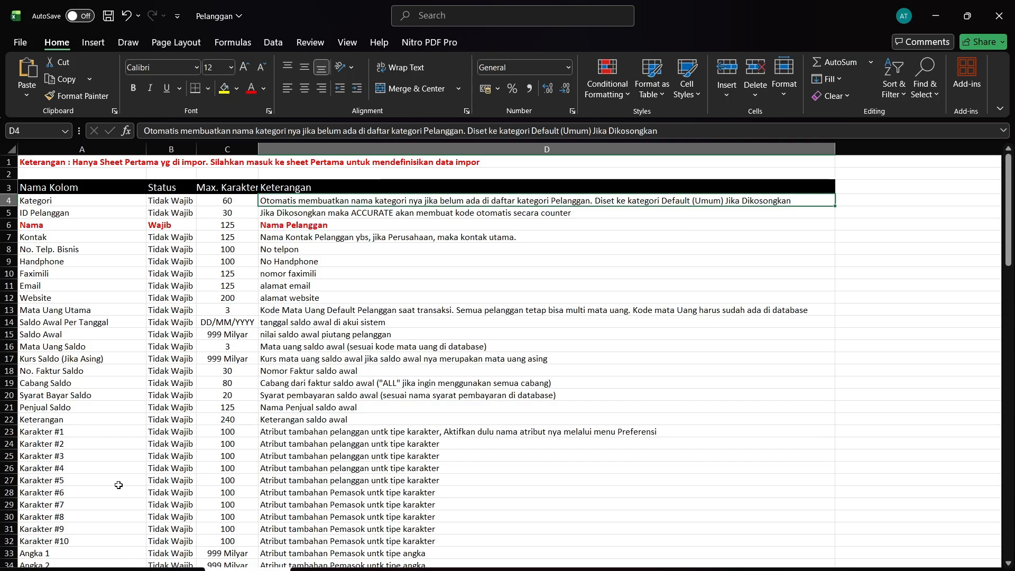
{"action": "left_click", "coordinate": [140, 561]}
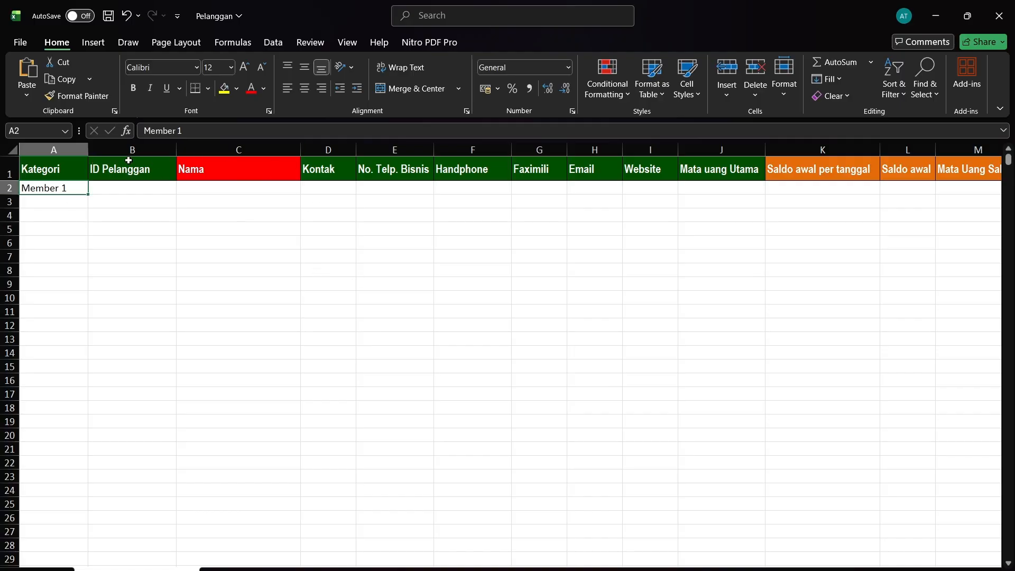
{"action": "left_click", "coordinate": [128, 189]}
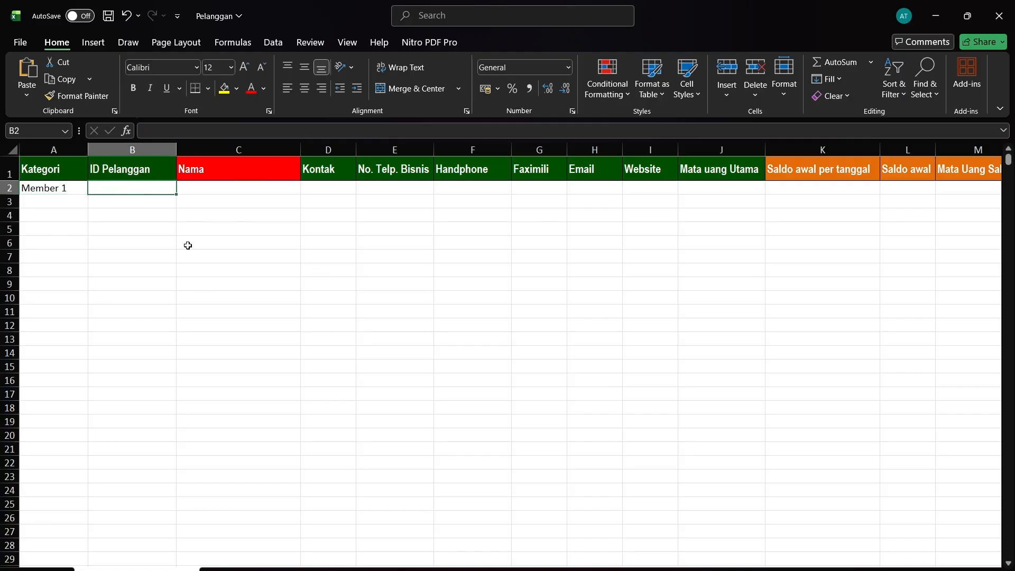
{"action": "left_click", "coordinate": [249, 569]}
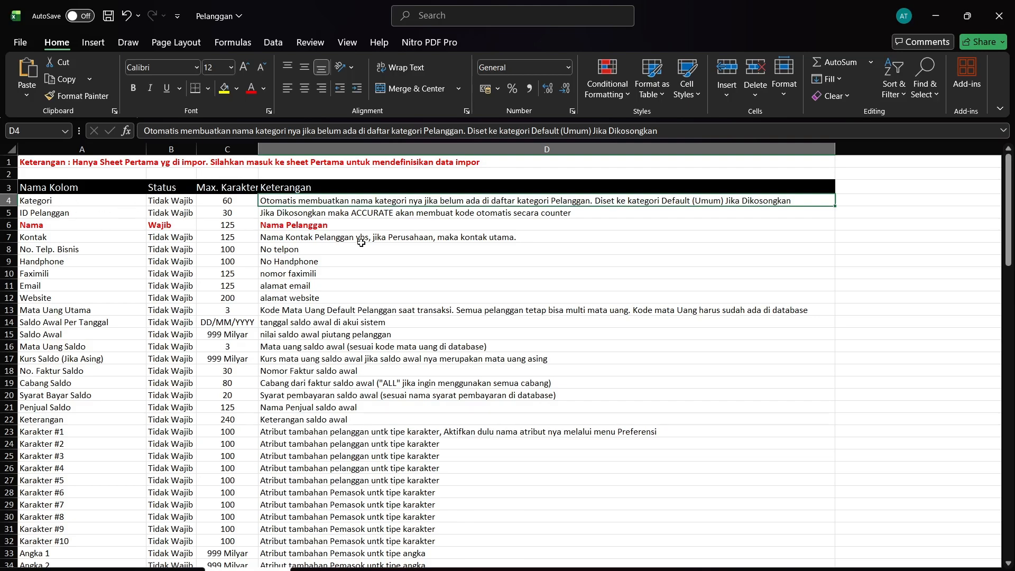
{"action": "left_click", "coordinate": [138, 570]}
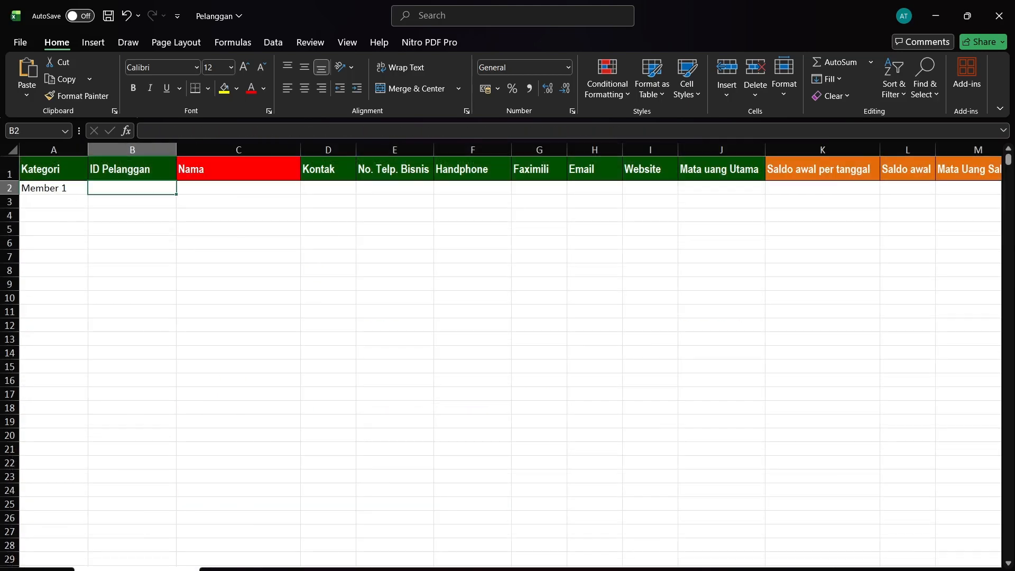
{"action": "left_click", "coordinate": [247, 570]}
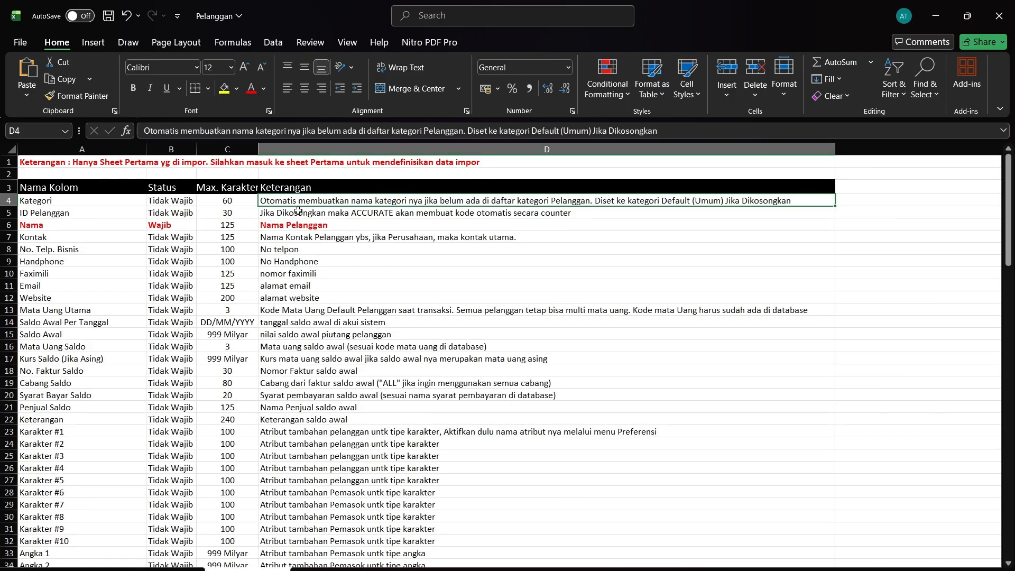
{"action": "left_click", "coordinate": [323, 216]}
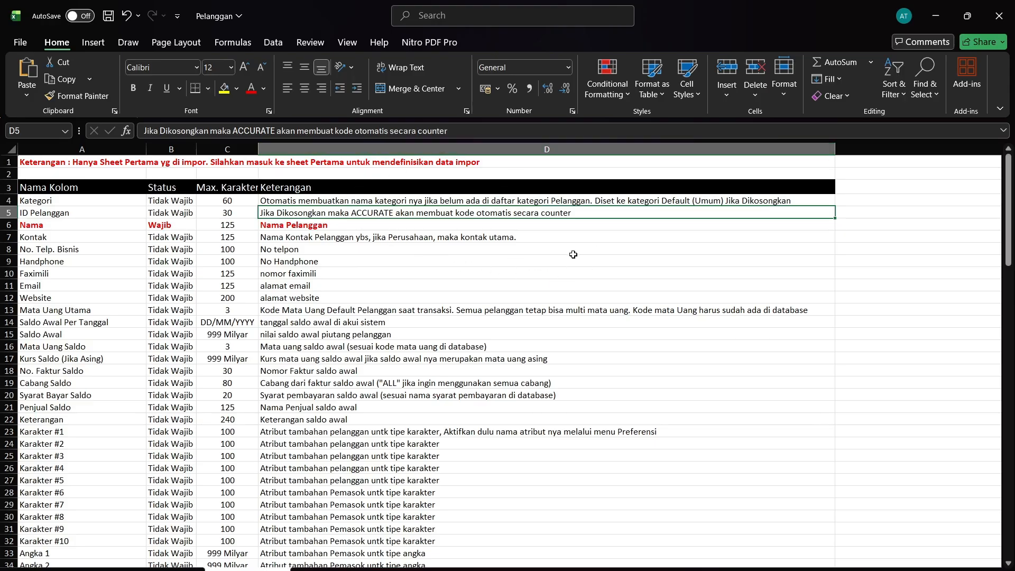
Switch to Accurate Online, close the customer category page and open a new Penomoran (numbering) form
{"action": "key", "text": "alt+Tab"}
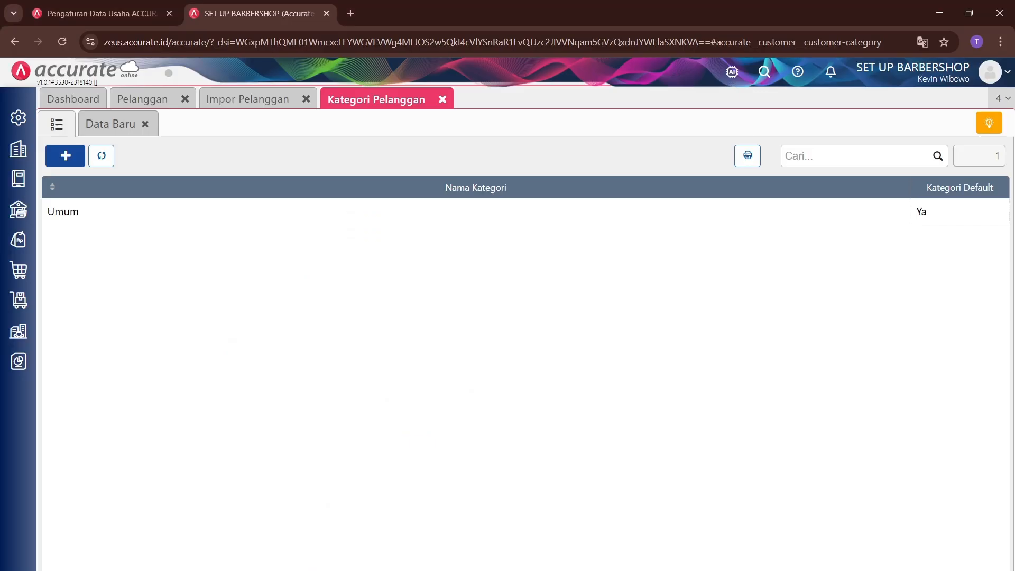
{"action": "left_click", "coordinate": [442, 100]}
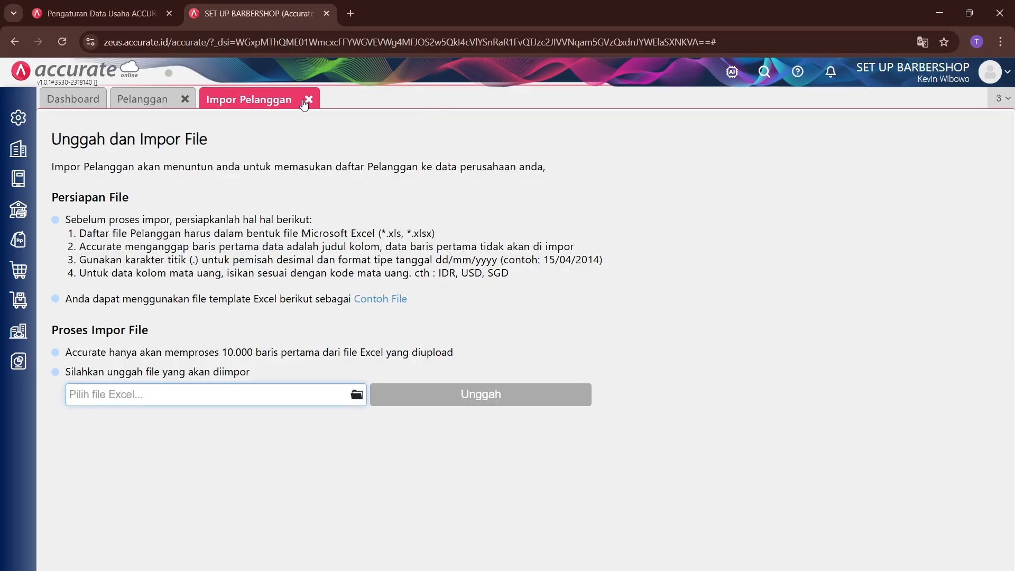
{"action": "left_click", "coordinate": [7, 150]}
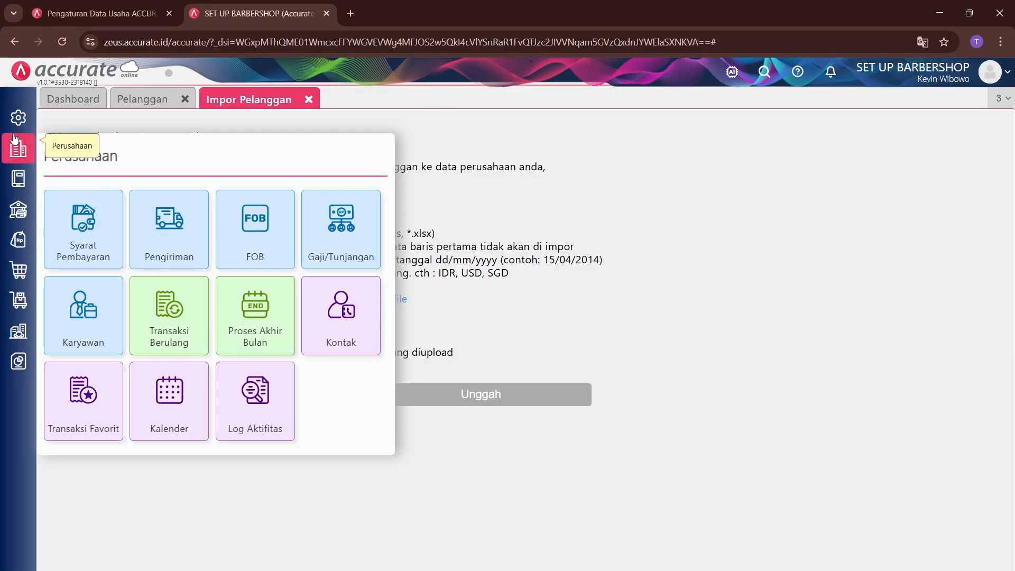
{"action": "left_click", "coordinate": [18, 118]}
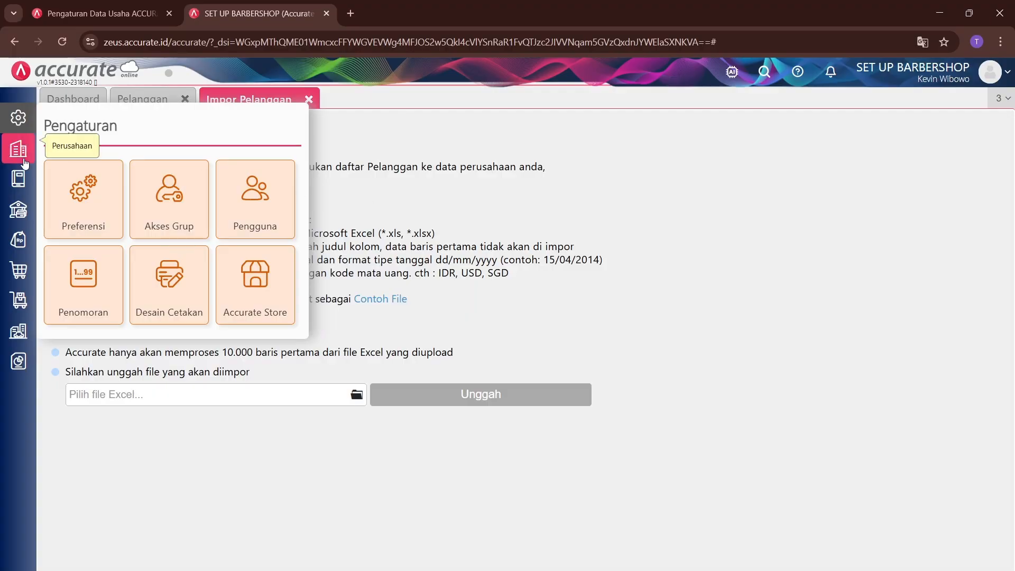
{"action": "left_click", "coordinate": [91, 299]}
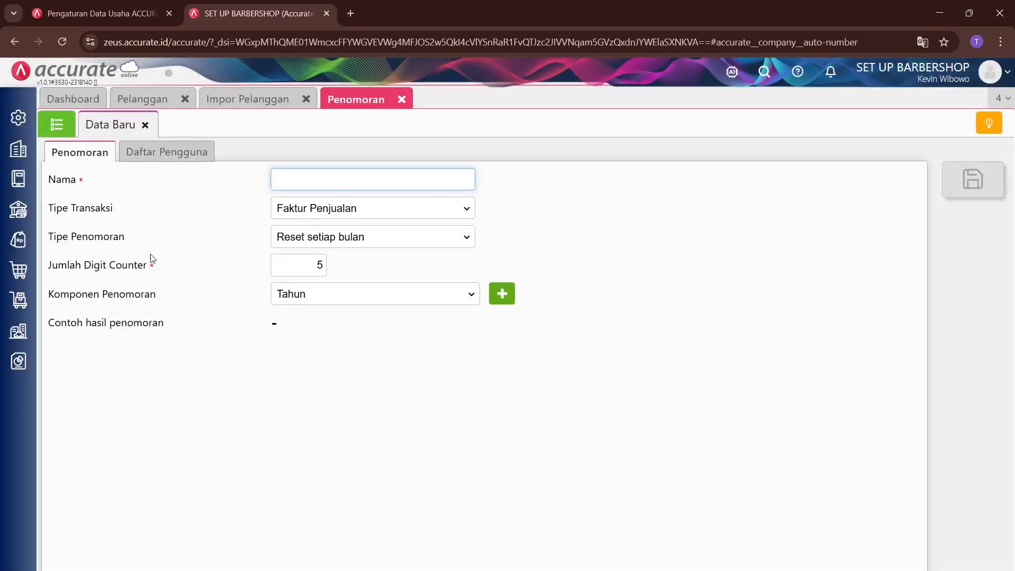
Search the Penomoran list for pelanggan and open the Pelanggan numbering record
{"action": "left_click", "coordinate": [57, 125]}
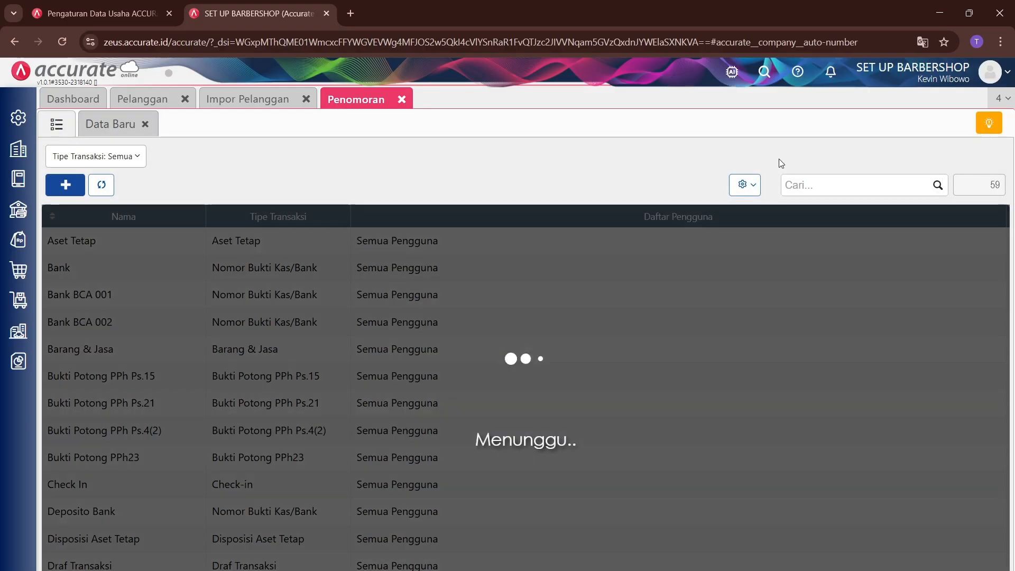
{"action": "left_click", "coordinate": [813, 183]}
{"action": "type", "text": "pelanggan"}
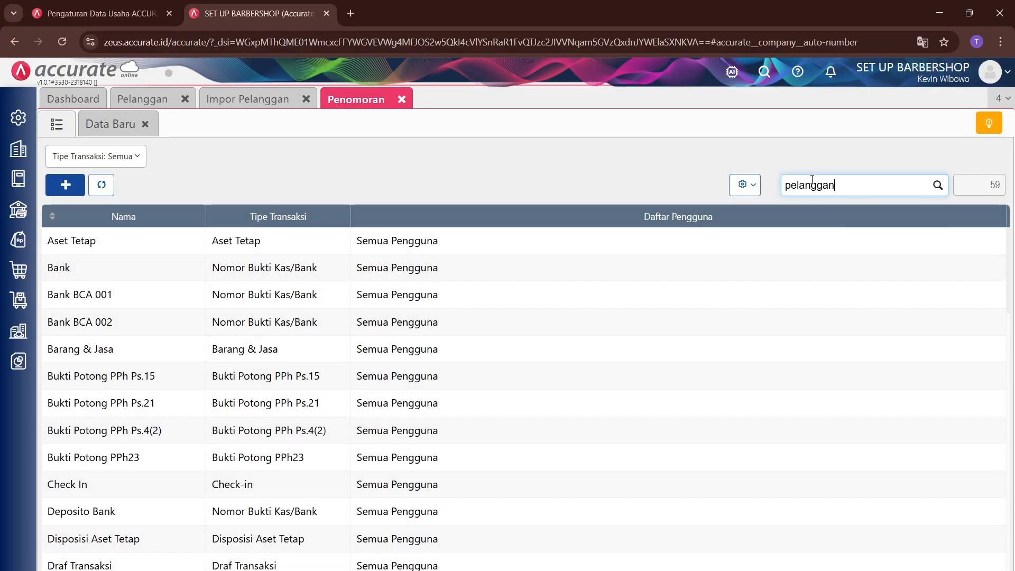
{"action": "key", "text": "Return"}
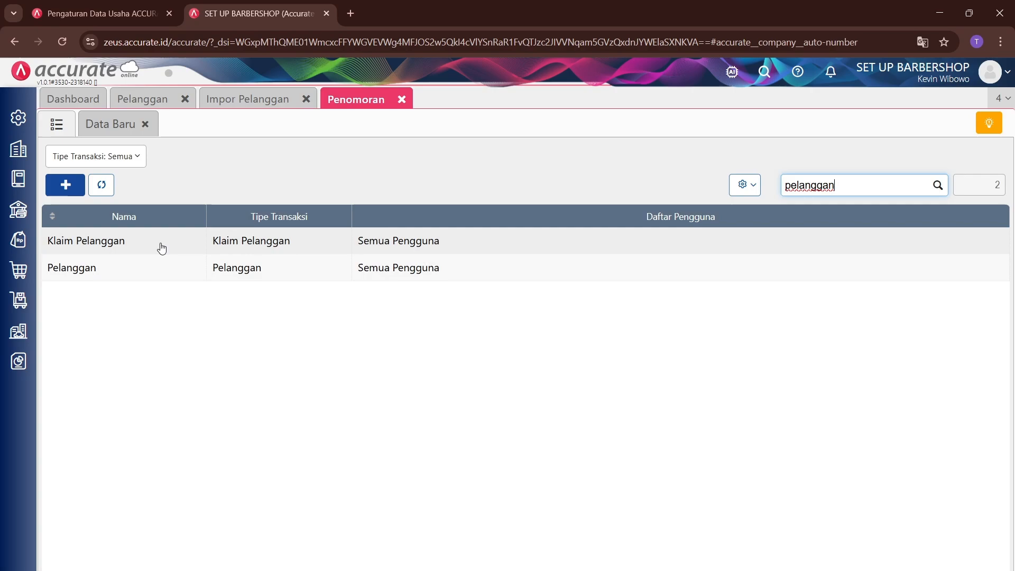
{"action": "left_click", "coordinate": [104, 280]}
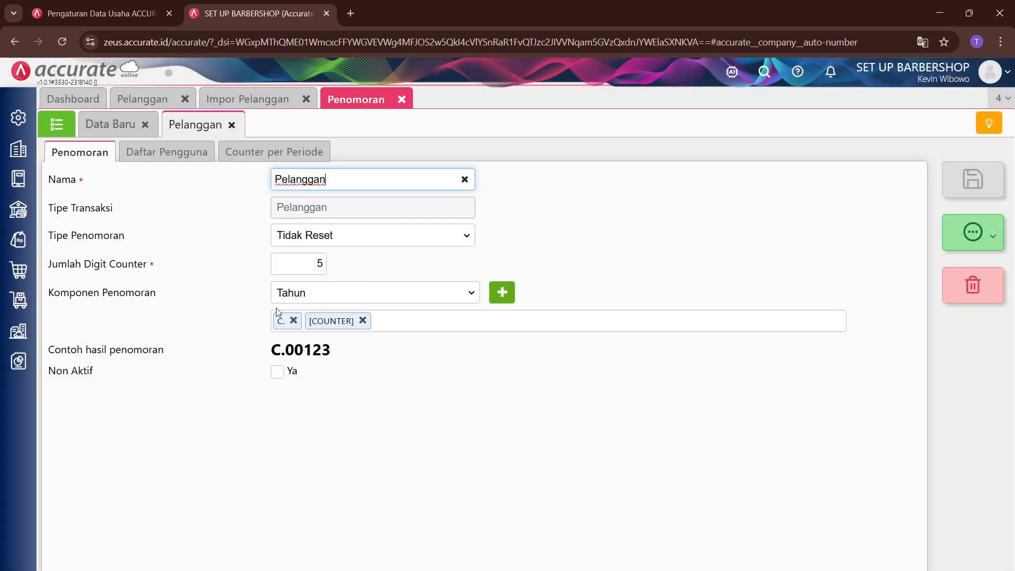
Examine the Pelanggan numbering's sample result and the available Komponen Penomoran options without changing them
{"action": "left_click_drag", "start_coordinate": [364, 355], "coordinate": [269, 352]}
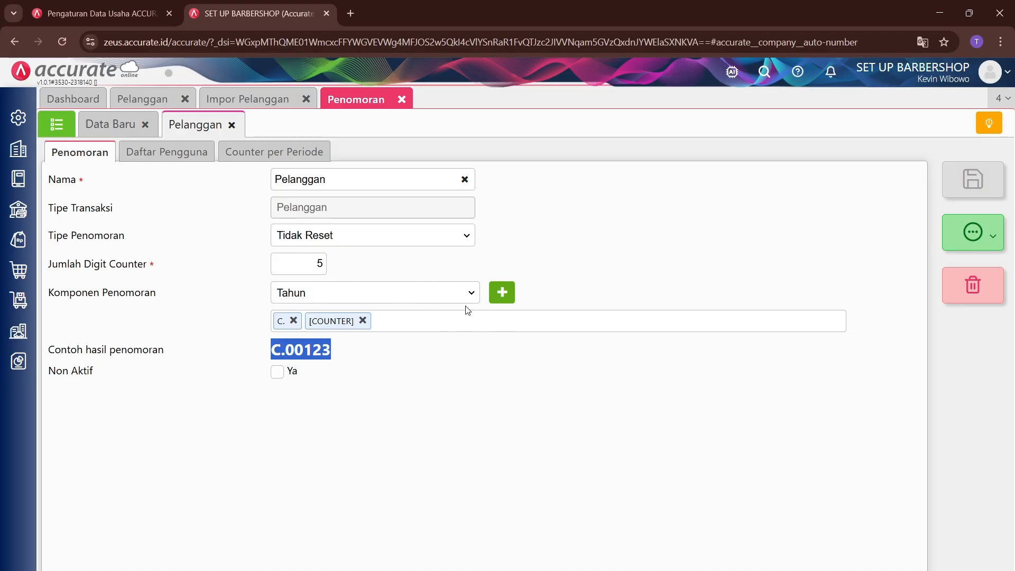
{"action": "left_click_drag", "start_coordinate": [156, 292], "coordinate": [76, 294]}
{"action": "left_click", "coordinate": [378, 293]}
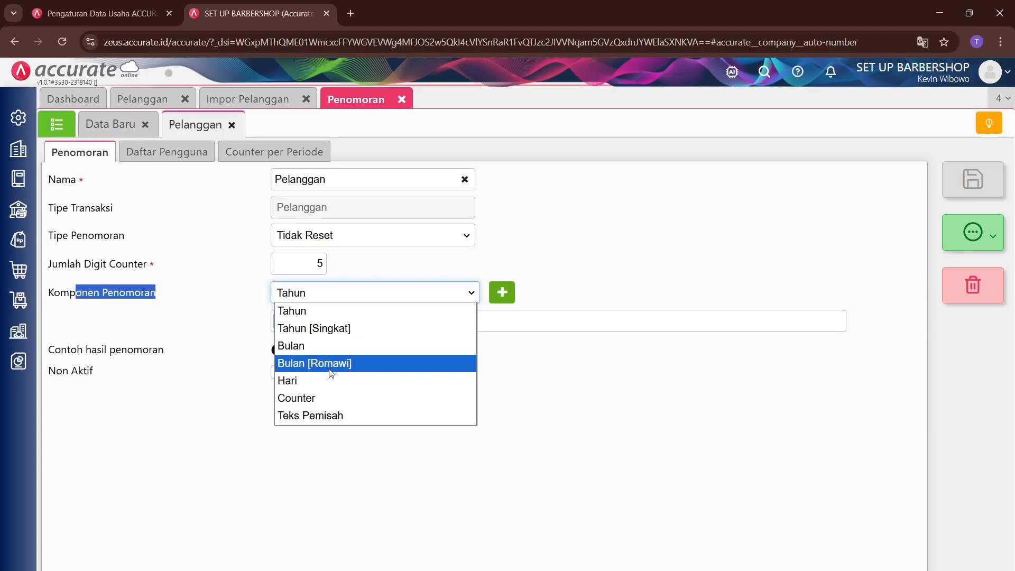
{"action": "left_click", "coordinate": [531, 390]}
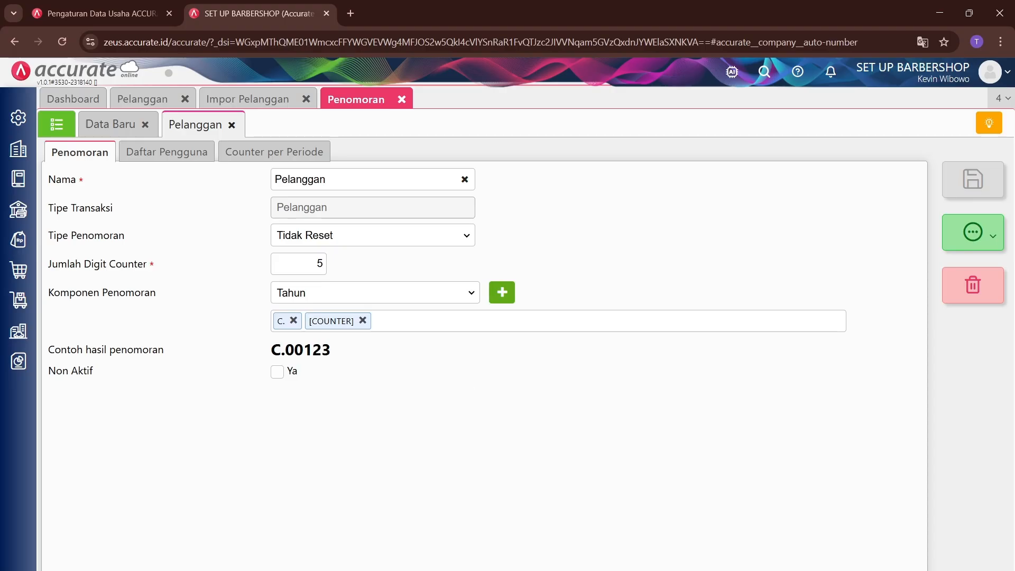
Switch to the Excel template and enter the first customer's name in the data sheet's Nama column, cell C2
{"action": "mouse_move", "coordinate": [787, 570]}
{"action": "left_click", "coordinate": [787, 542]}
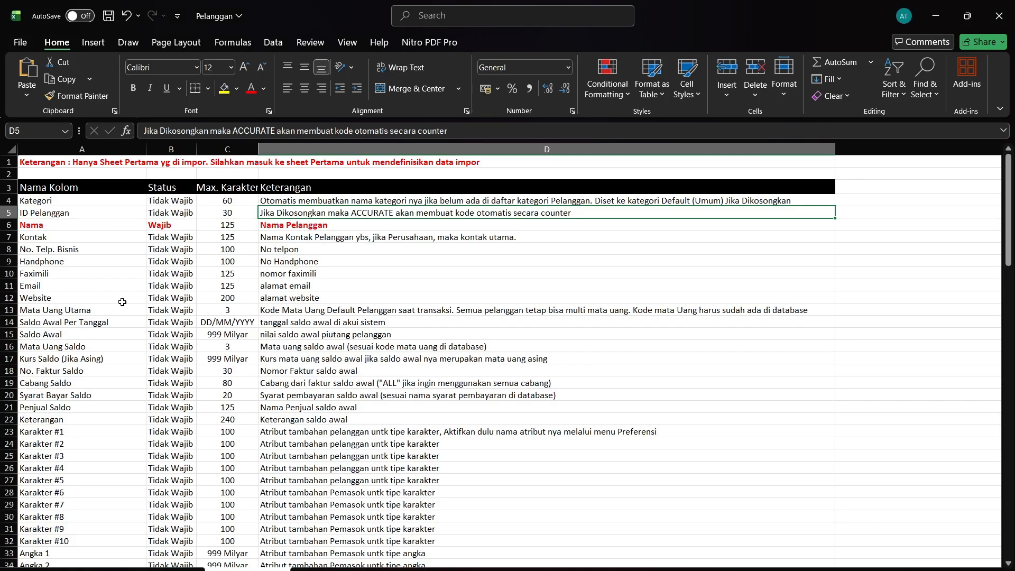
{"action": "key", "text": "ctrl+Page_Up"}
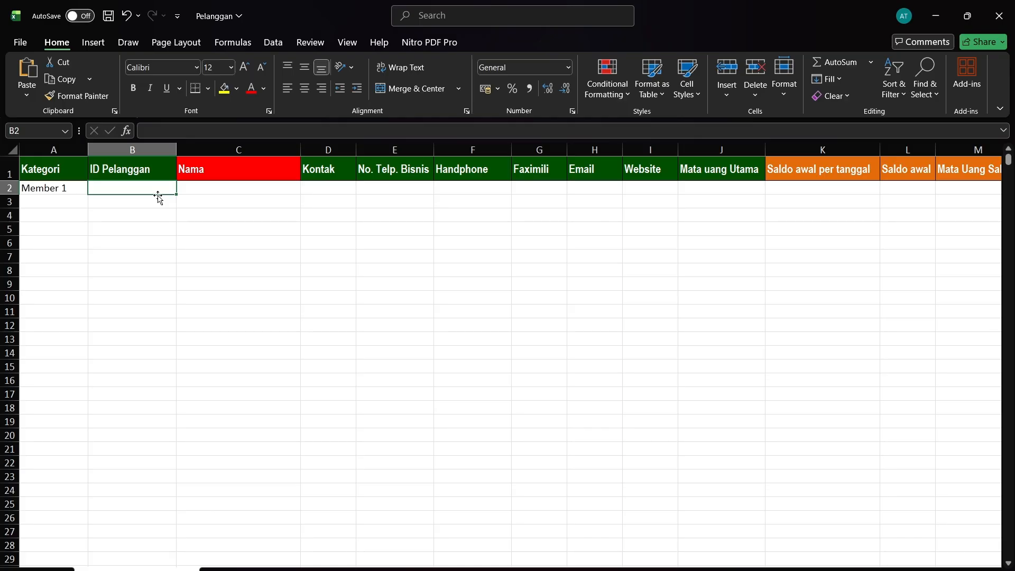
{"action": "left_click", "coordinate": [197, 194]}
{"action": "type", "text": "Ba"}
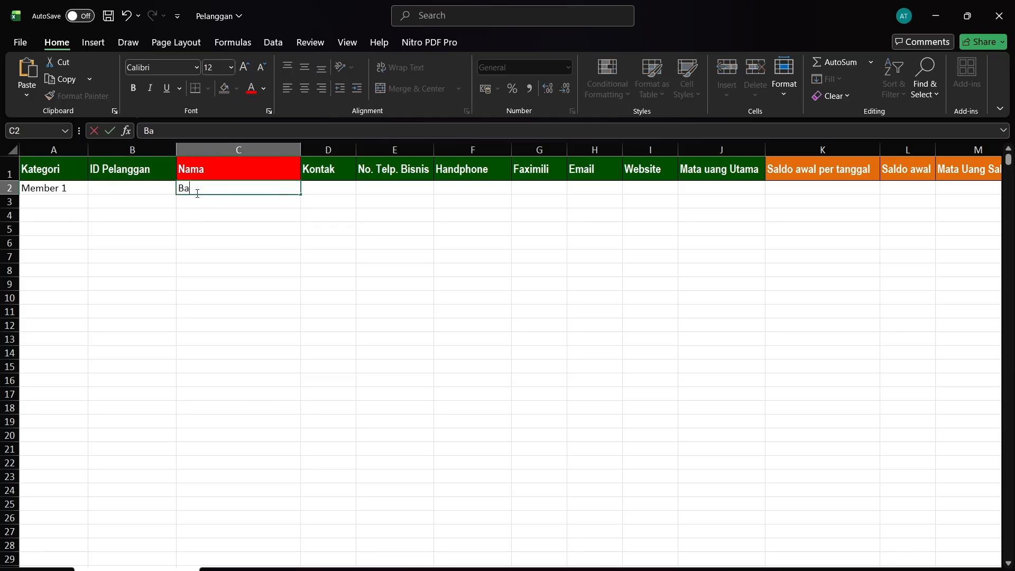
{"action": "type", "text": "pak A"}
Review the optional columns from Kontak through Mata uang Utama and the neighbouring balance columns in the data sheet
{"action": "left_click_drag", "start_coordinate": [317, 191], "coordinate": [744, 213]}
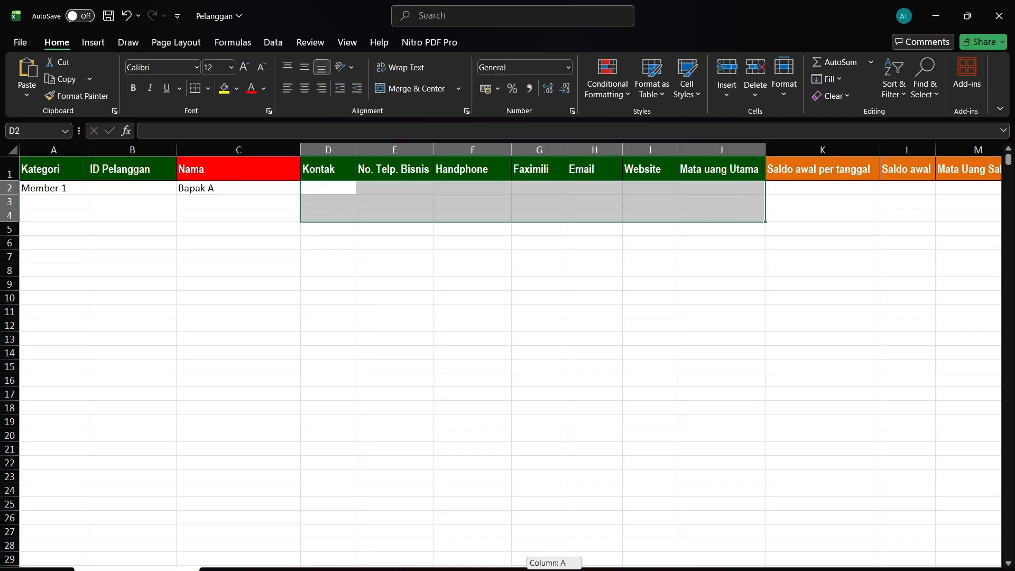
{"action": "scroll", "coordinate": [250, 211], "scroll_direction": "right", "scroll_amount": 2}
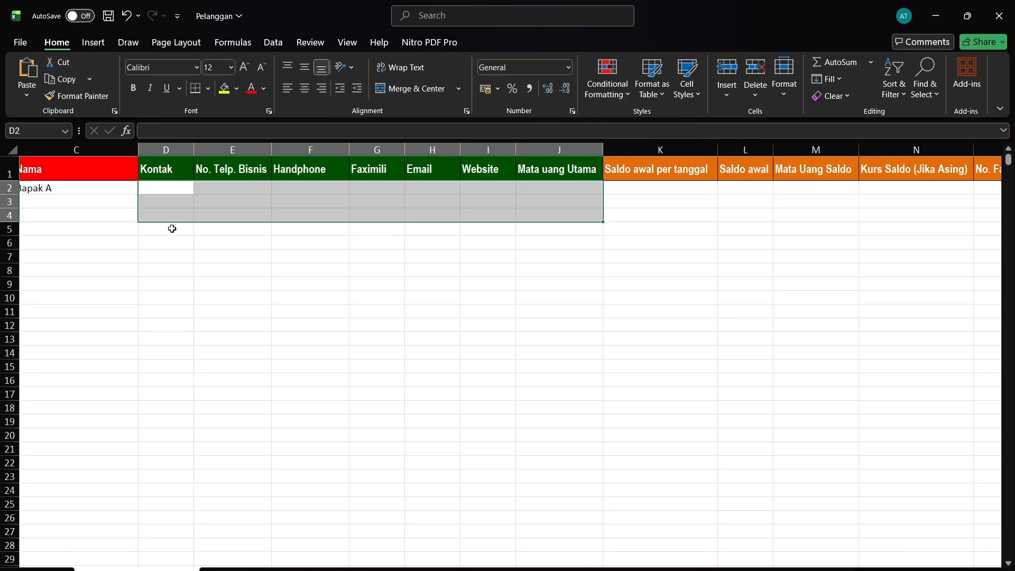
{"action": "left_click_drag", "start_coordinate": [582, 568], "coordinate": [571, 567]}
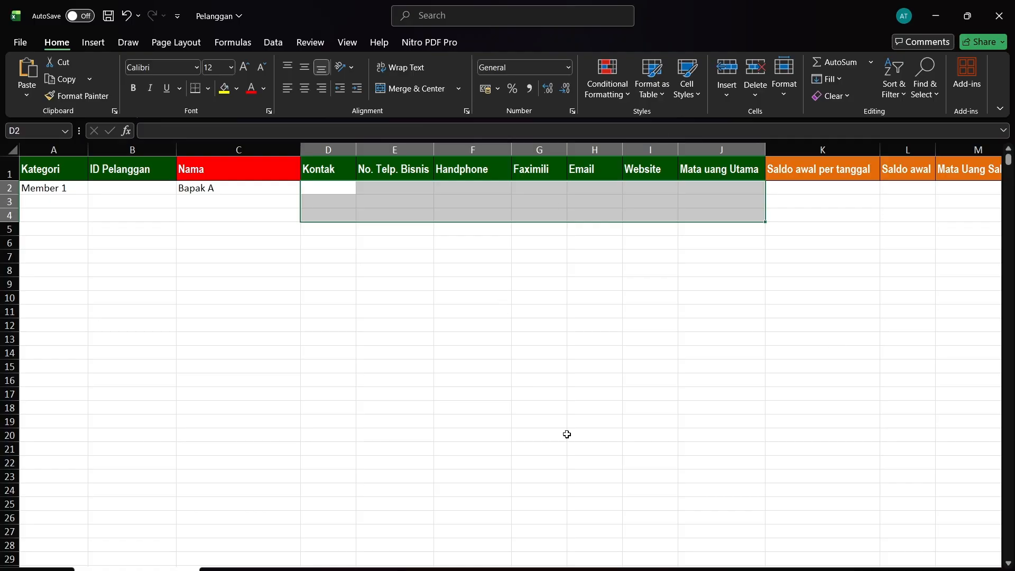
Switch to Accurate Online, open the company's Kontak list and filter it by the Pelanggan type
{"action": "mouse_move", "coordinate": [729, 570]}
{"action": "left_click", "coordinate": [729, 547]}
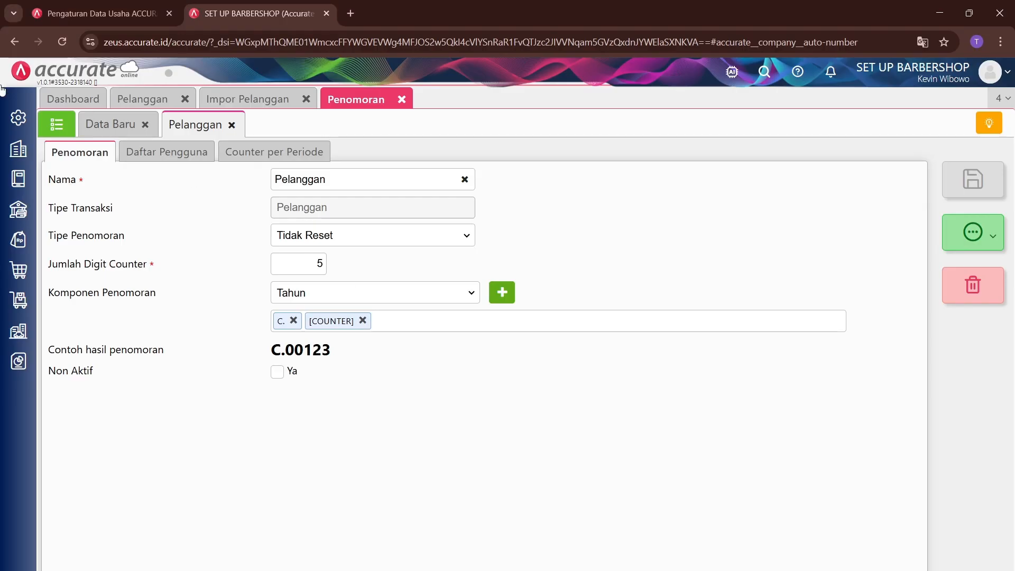
{"action": "left_click", "coordinate": [12, 159]}
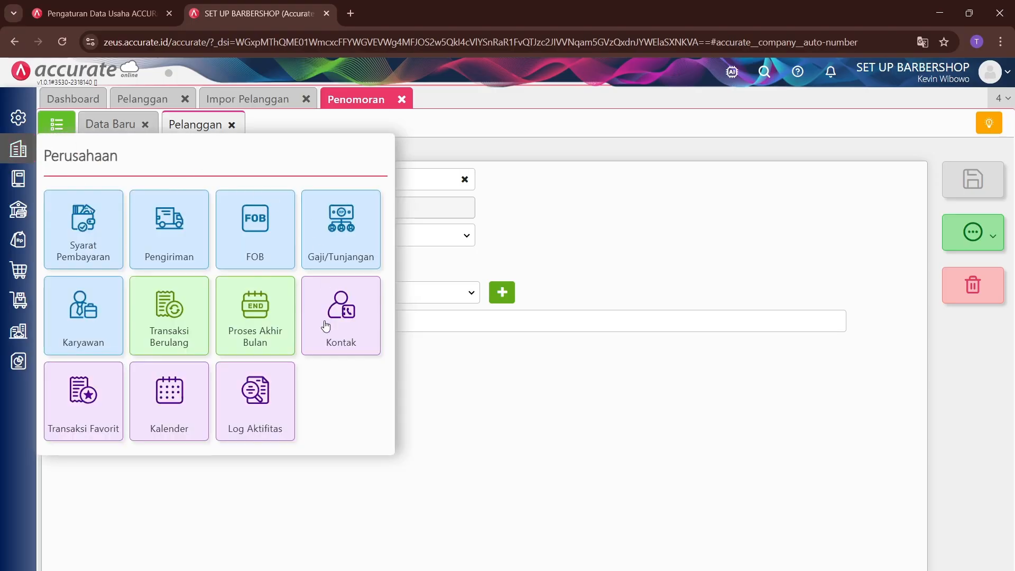
{"action": "left_click", "coordinate": [336, 326]}
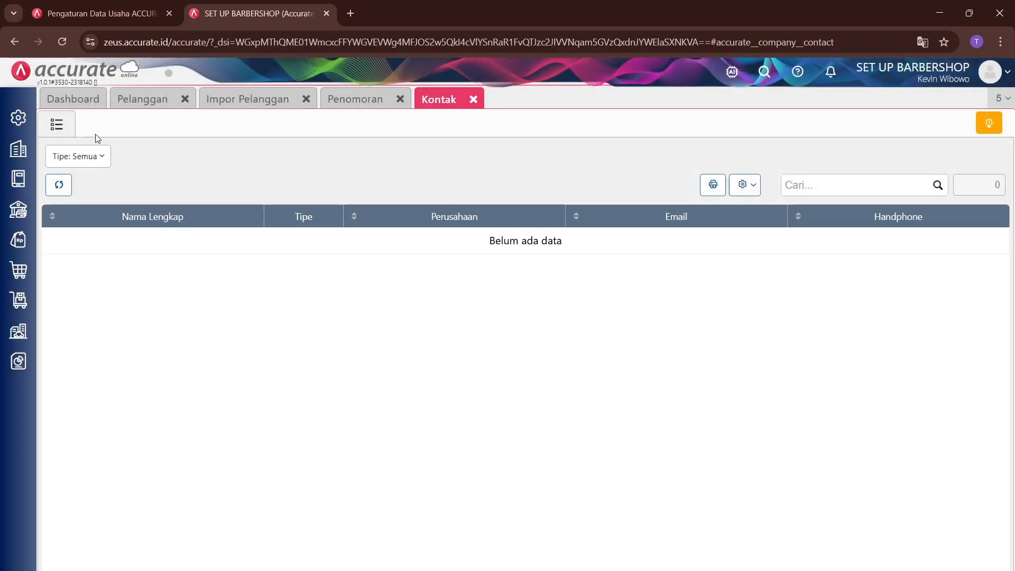
{"action": "left_click", "coordinate": [78, 156]}
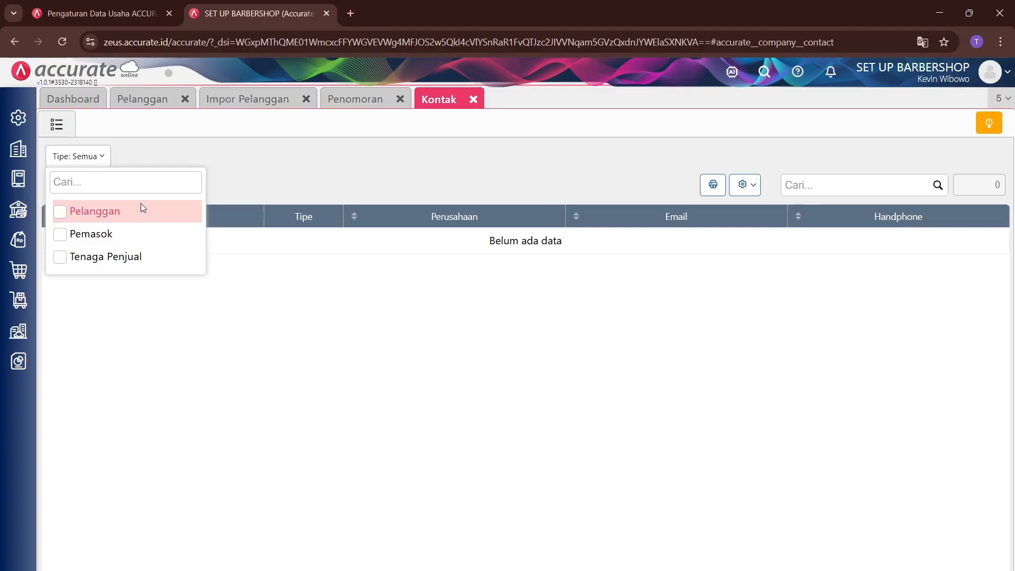
{"action": "left_click", "coordinate": [97, 213]}
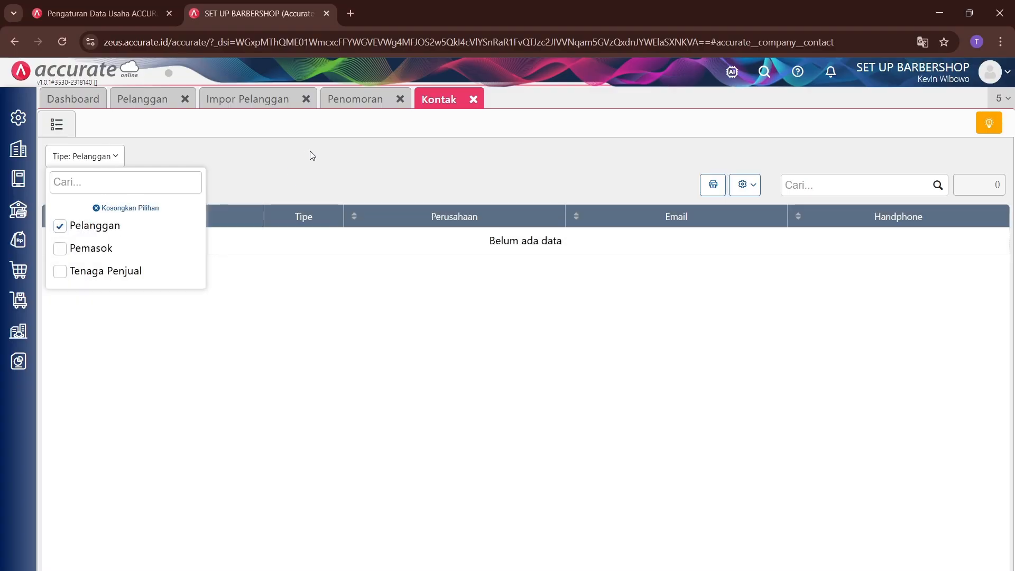
{"action": "left_click", "coordinate": [311, 153]}
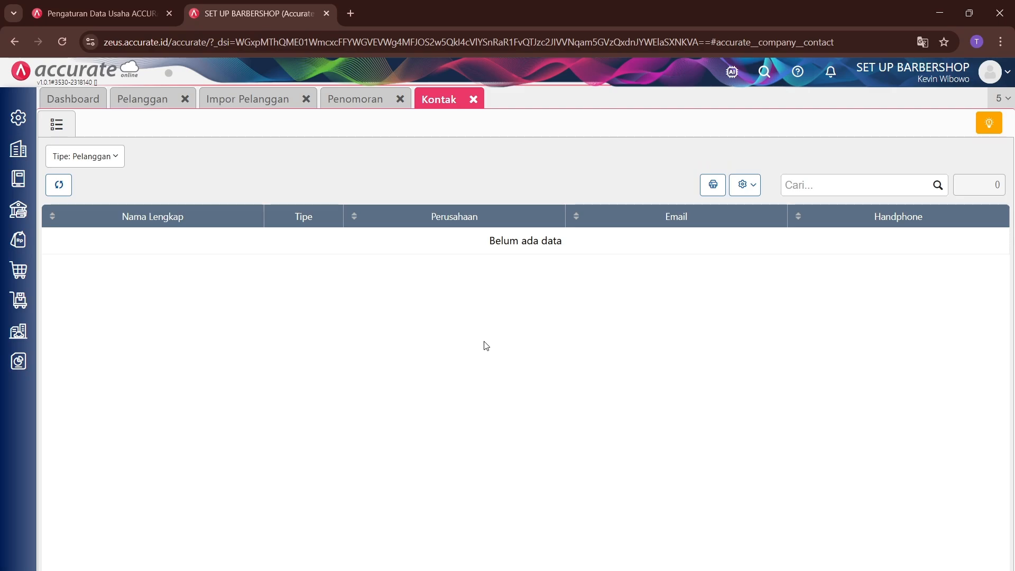
Return to the Excel template and check the Nama row in the column guide against the data sheet
{"action": "key", "text": "alt+Tab"}
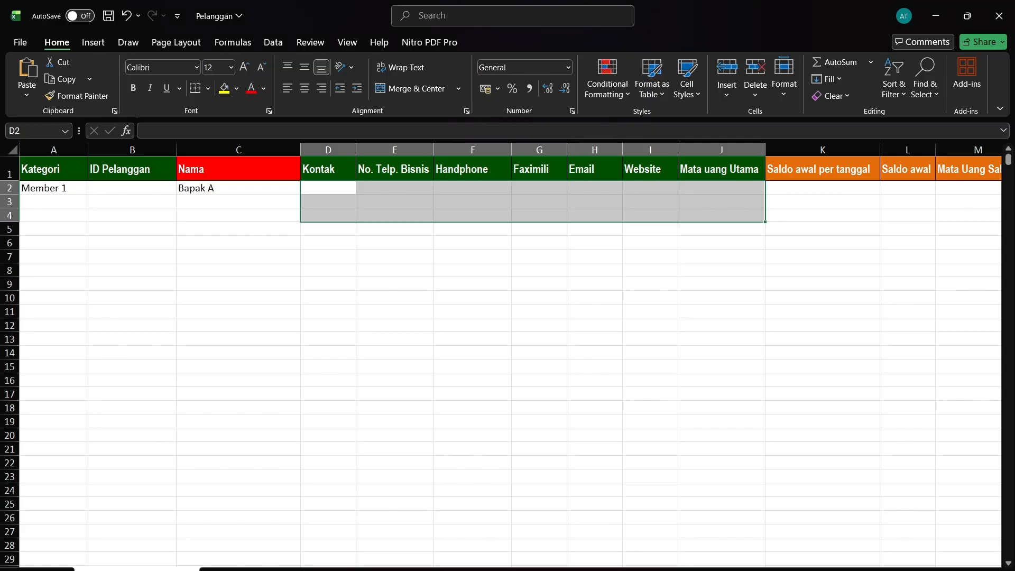
{"action": "left_click", "coordinate": [350, 252]}
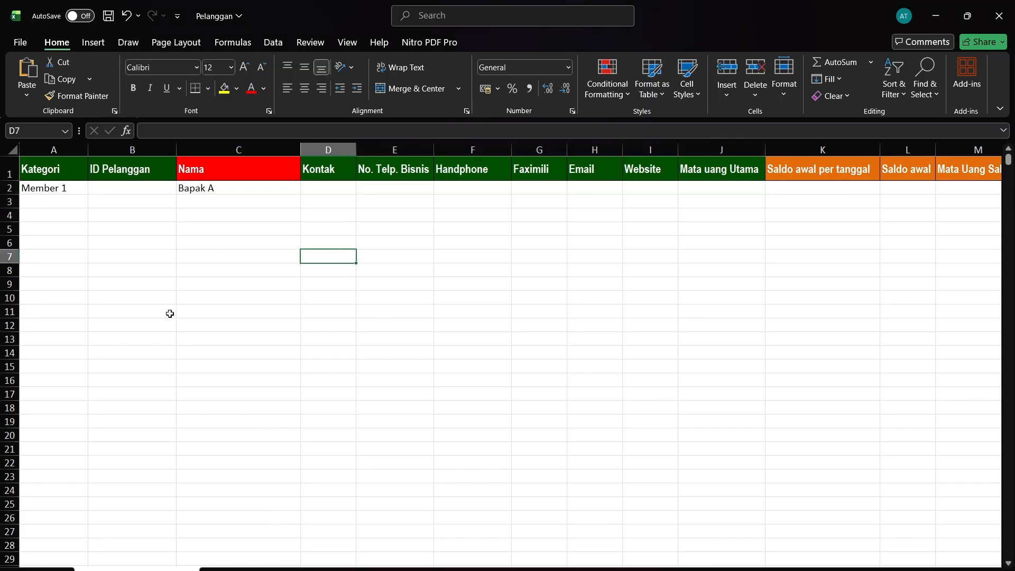
{"action": "key", "text": "ctrl+Page_Down"}
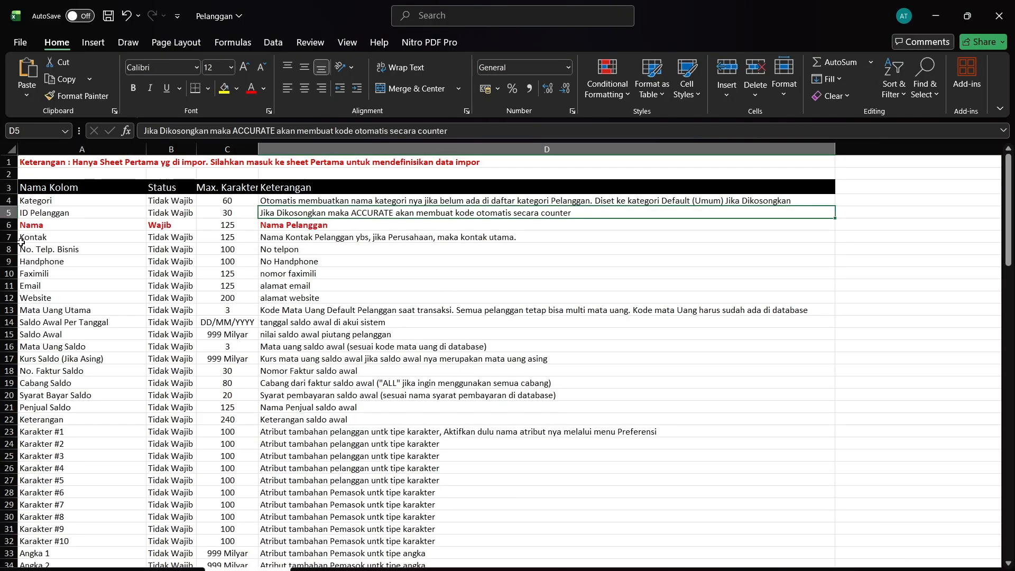
{"action": "left_click", "coordinate": [49, 227]}
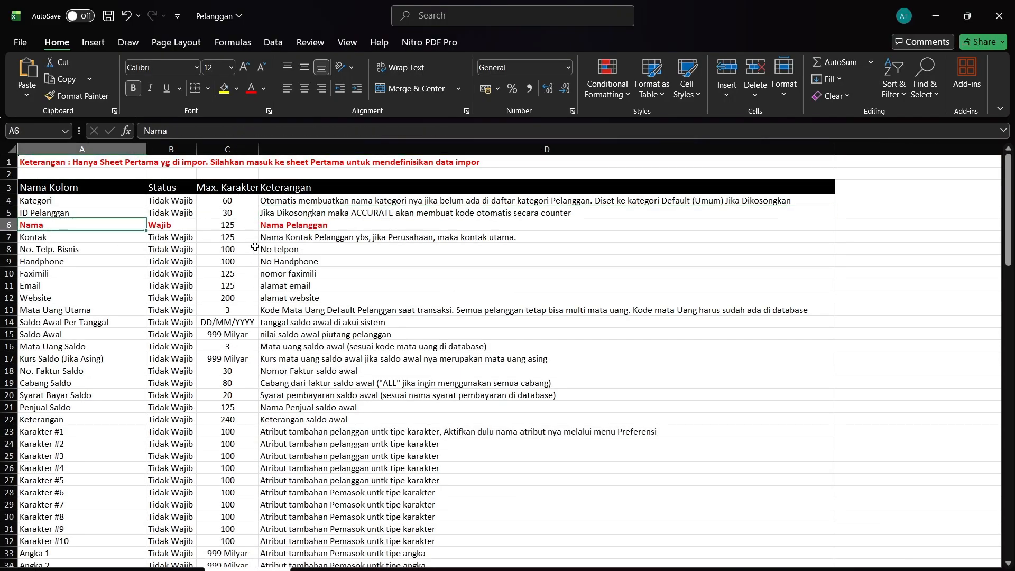
{"action": "key", "text": "ctrl+Page_Up"}
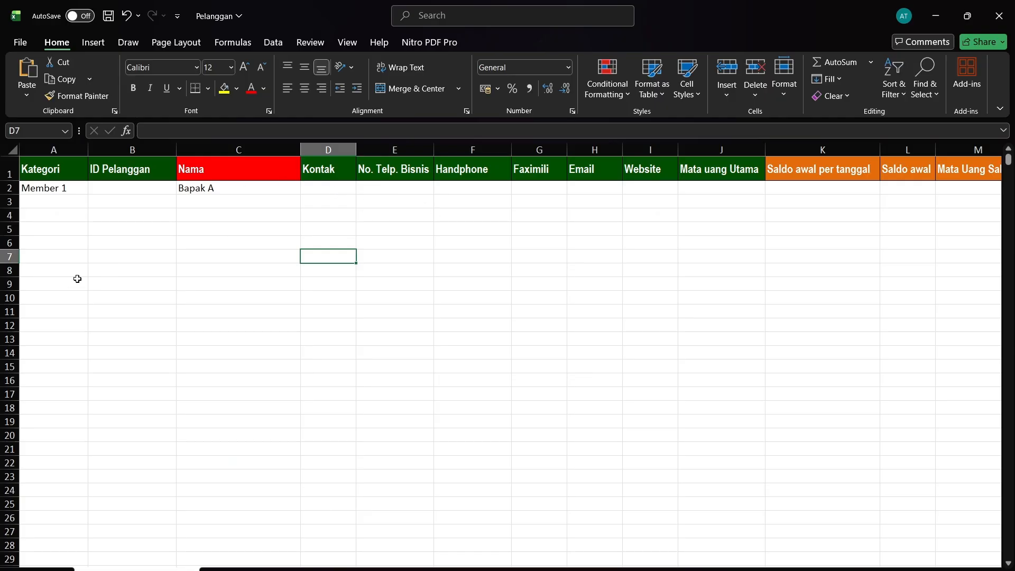
Review the opening balance columns from Saldo awal per tanggal through Keterangan in the data sheet
{"action": "left_click", "coordinate": [507, 448]}
{"action": "scroll", "coordinate": [407, 306], "scroll_direction": "right", "scroll_amount": 8}
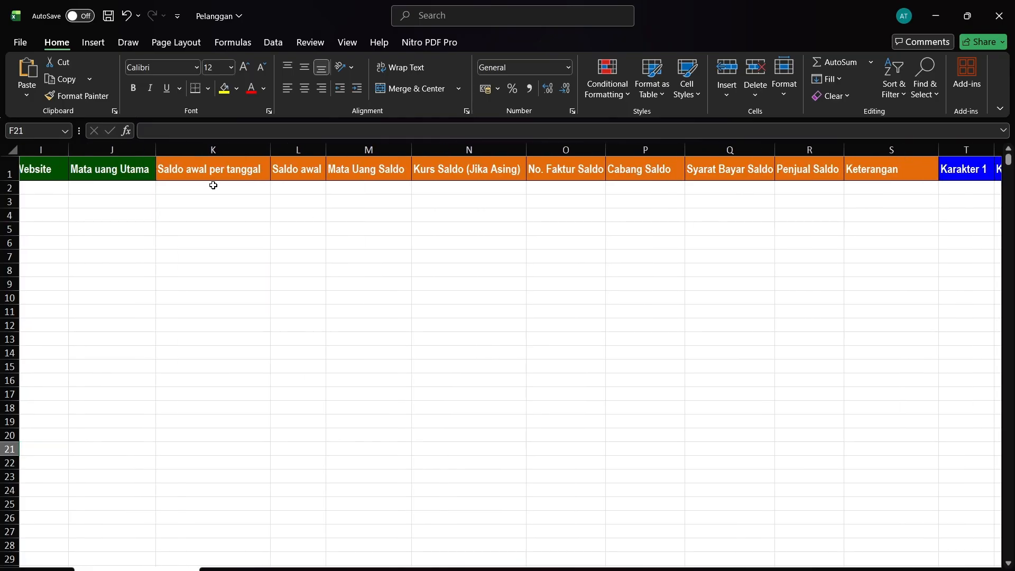
{"action": "mouse_move", "coordinate": [211, 188]}
{"action": "left_mouse_down"}
{"action": "mouse_move", "coordinate": [816, 191]}
{"action": "mouse_move", "coordinate": [883, 256]}
{"action": "mouse_move", "coordinate": [884, 292]}
{"action": "left_mouse_up"}
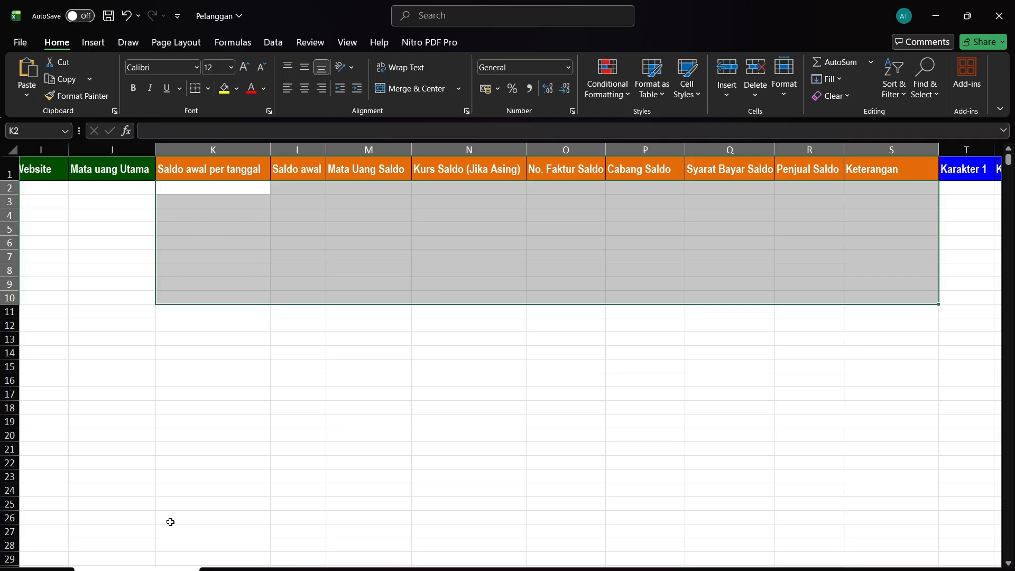
Switch to Accurate Online and view the Saldo Piutang section of the new customer (Pelanggan) form
{"action": "mouse_move", "coordinate": [728, 570]}
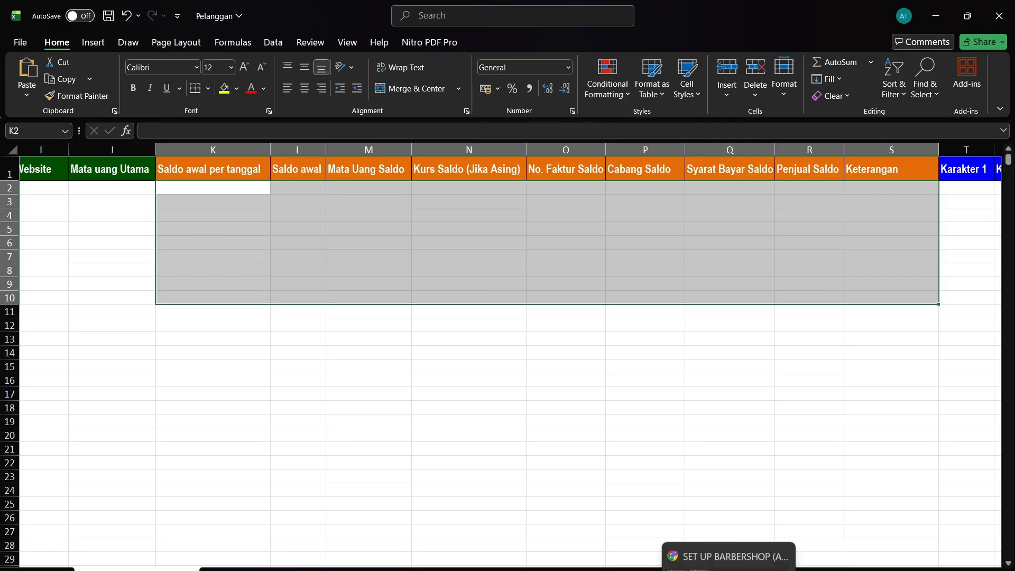
{"action": "left_click", "coordinate": [729, 540]}
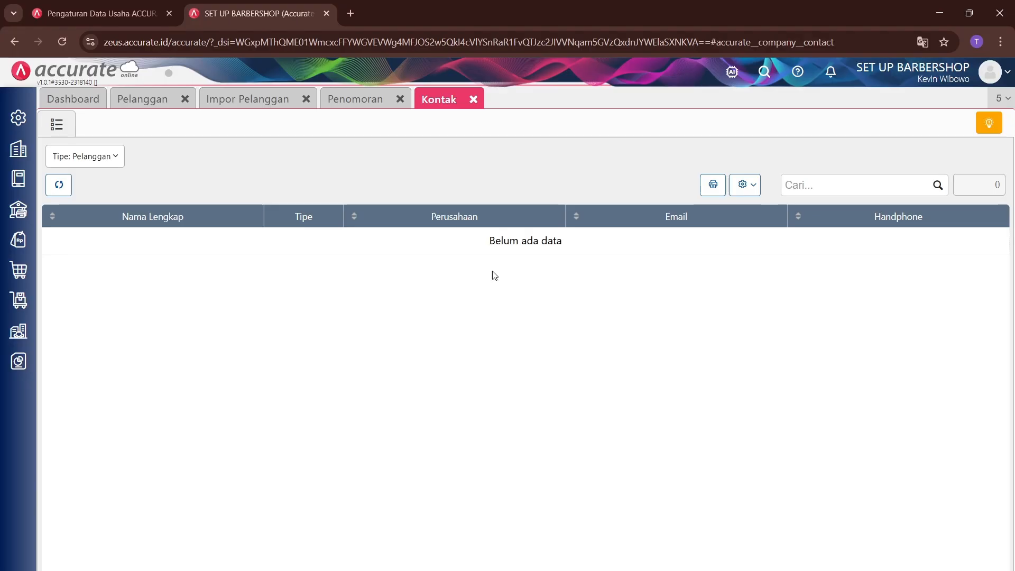
{"action": "left_click", "coordinate": [158, 104]}
{"action": "left_click", "coordinate": [126, 127]}
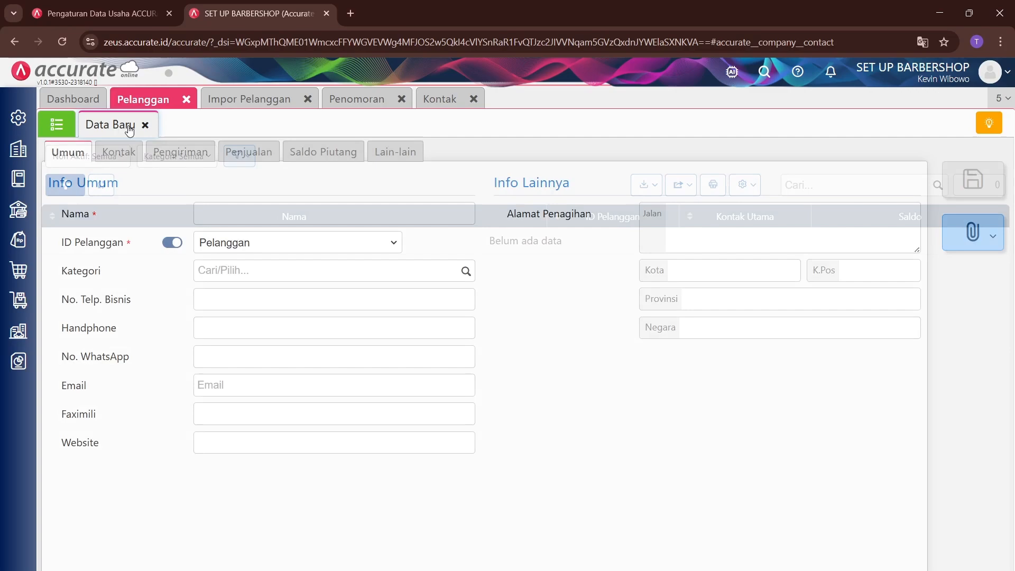
{"action": "left_click", "coordinate": [310, 153]}
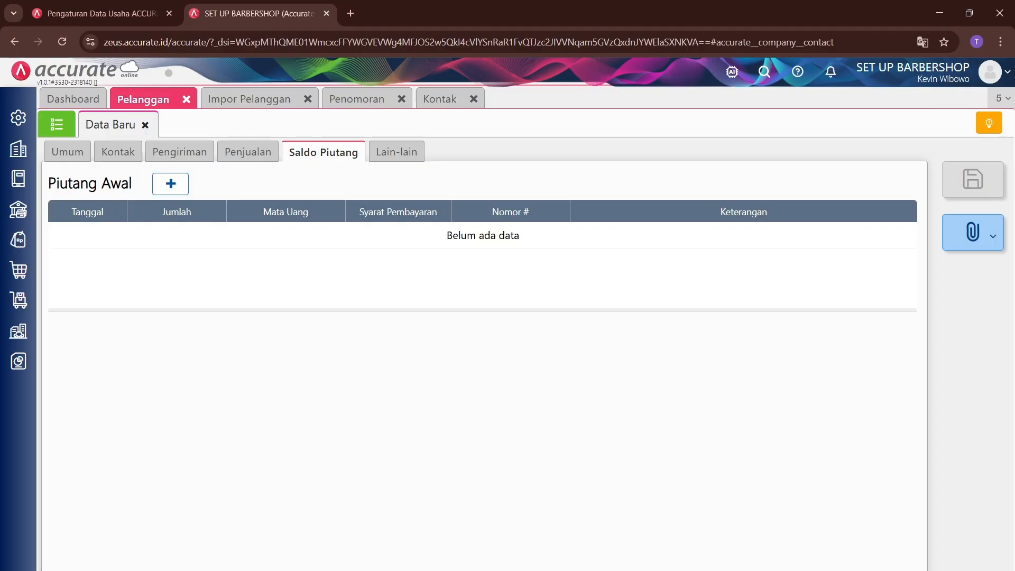
Return to the Excel template and compare the Saldo awal per tanggal column with its explanation in the column guide
{"action": "key", "text": "alt+Tab"}
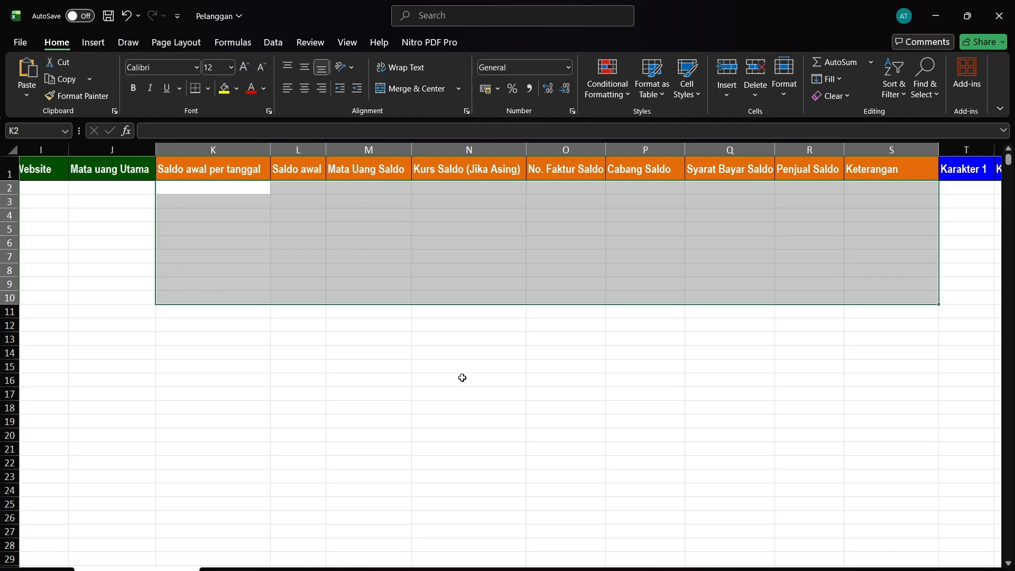
{"action": "left_click", "coordinate": [489, 279]}
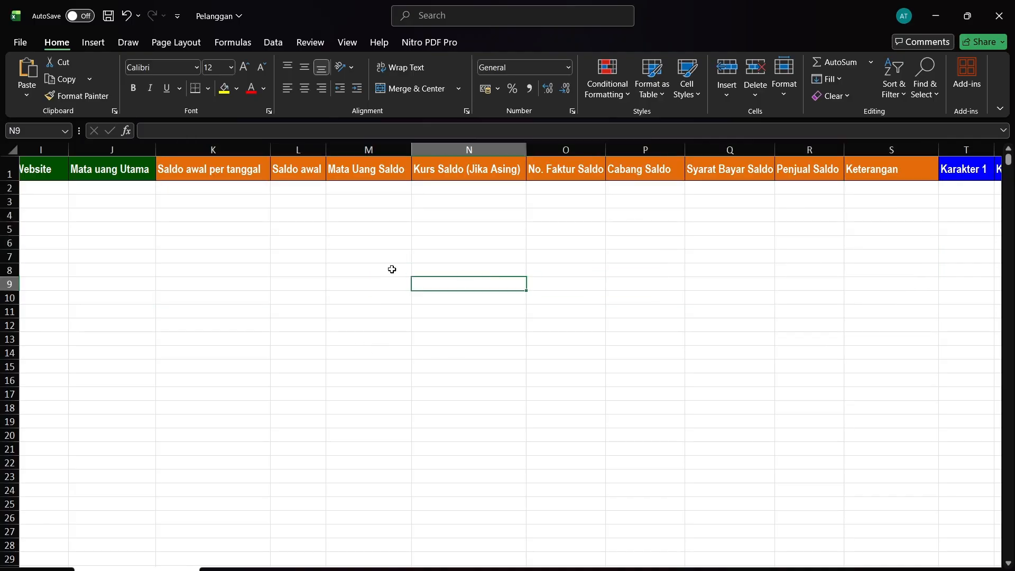
{"action": "left_click", "coordinate": [228, 200]}
{"action": "left_click", "coordinate": [210, 187]}
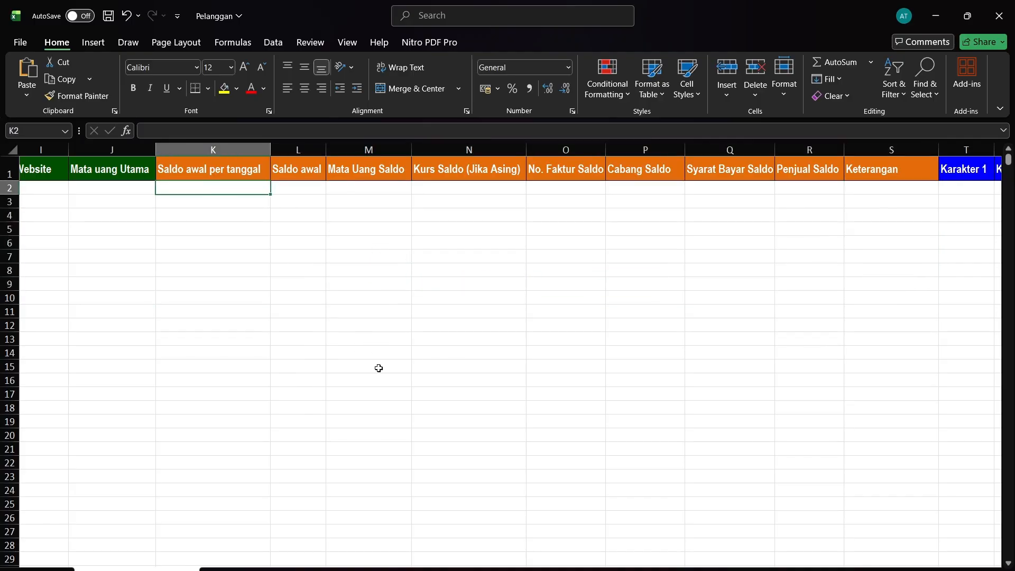
{"action": "scroll", "coordinate": [176, 505], "scroll_direction": "left", "scroll_amount": 3}
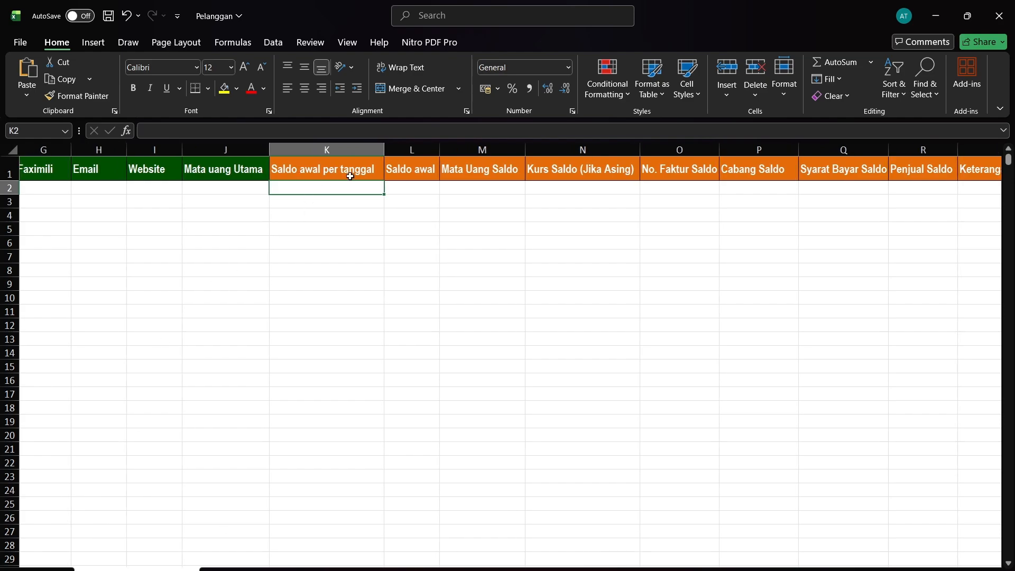
{"action": "left_click", "coordinate": [238, 569]}
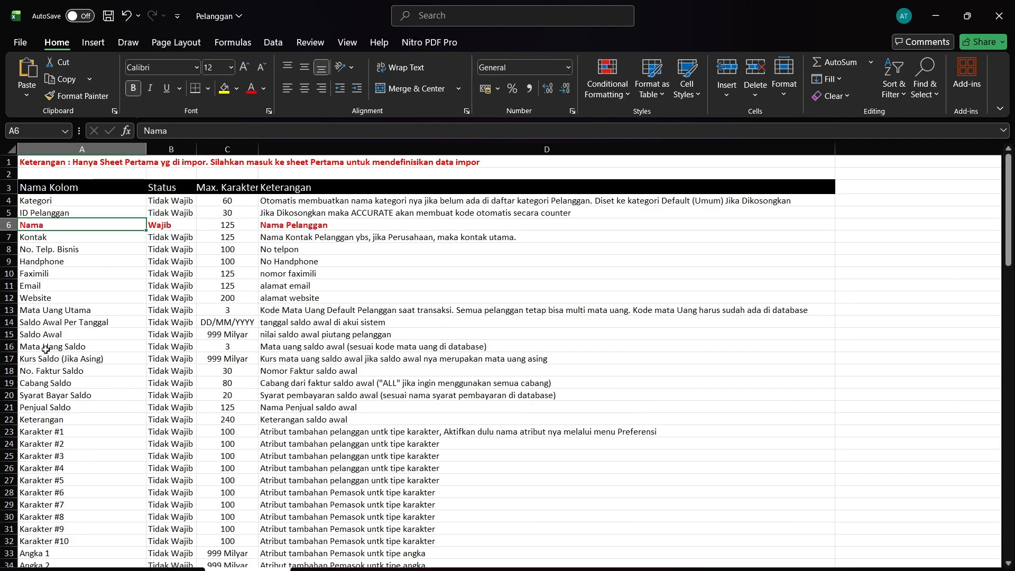
Check the Saldo Awal Per Tanggal guide row, then enter 01/08/2025 as the Saldo awal per tanggal in row 2 of the data sheet
{"action": "left_click", "coordinate": [66, 322]}
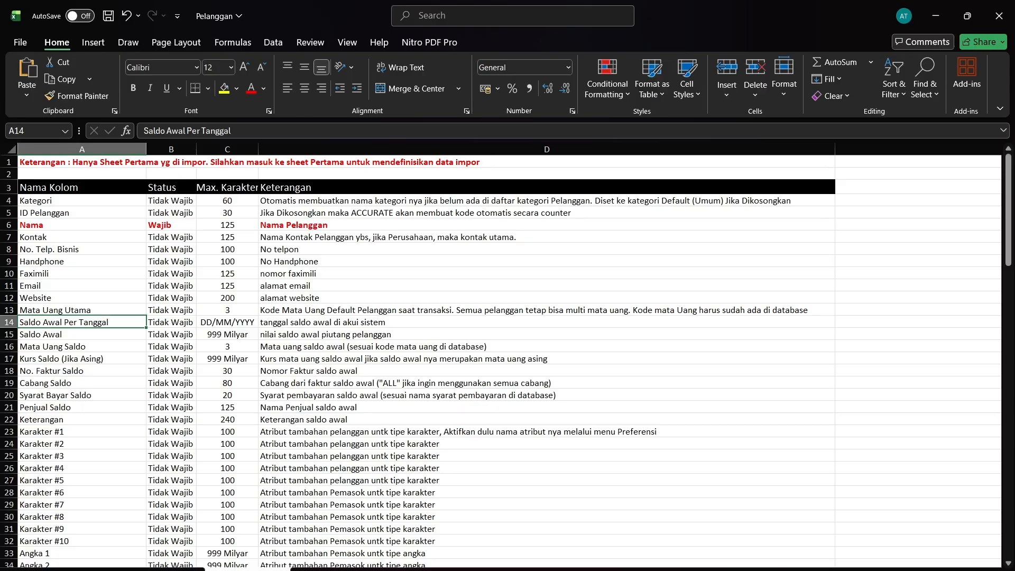
{"action": "left_click", "coordinate": [146, 569]}
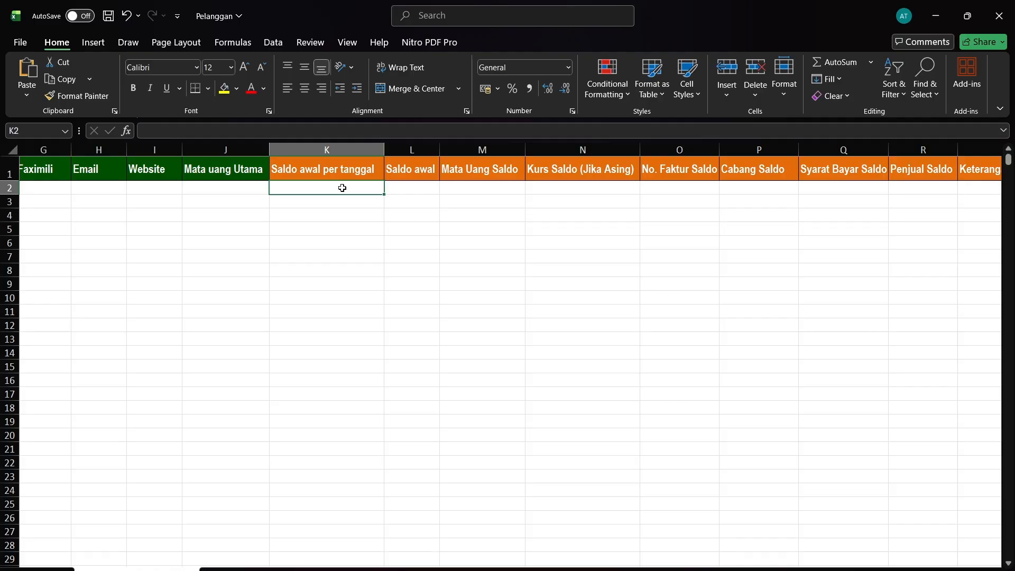
{"action": "type", "text": "01"}
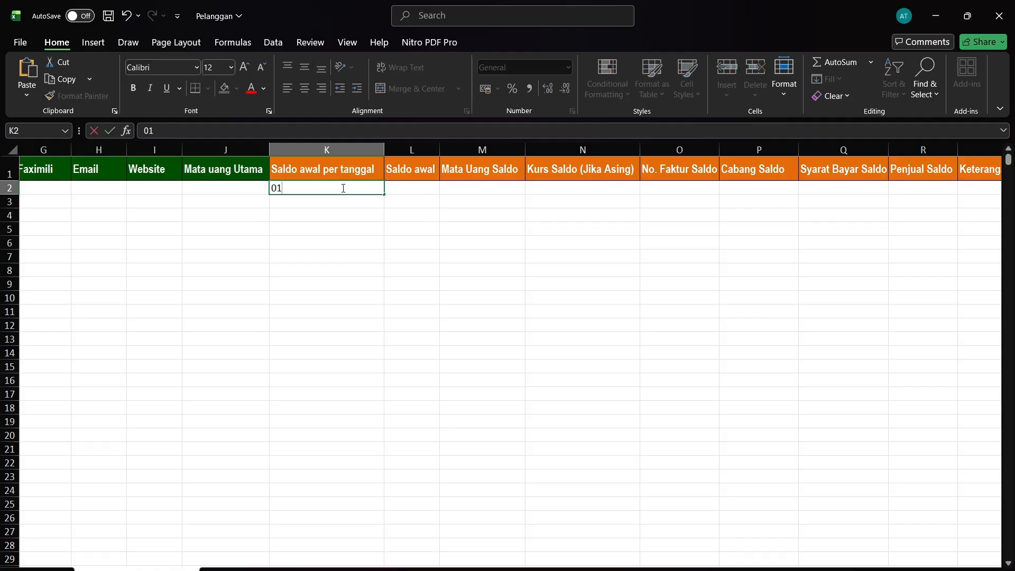
{"action": "type", "text": "/08/2025"}
{"action": "key", "text": "Return"}
{"action": "key", "text": "Up"}
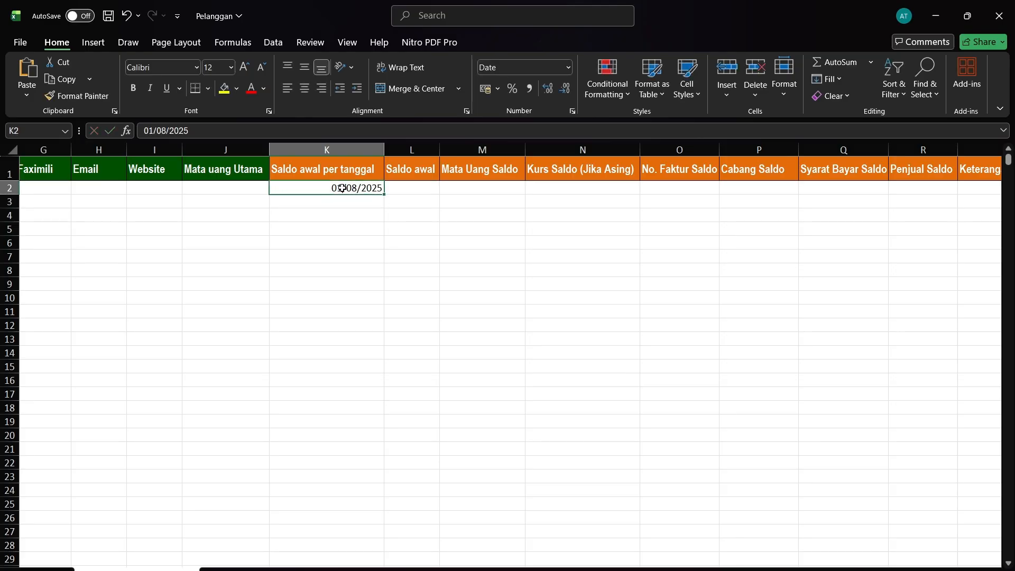
{"action": "key", "text": "Right"}
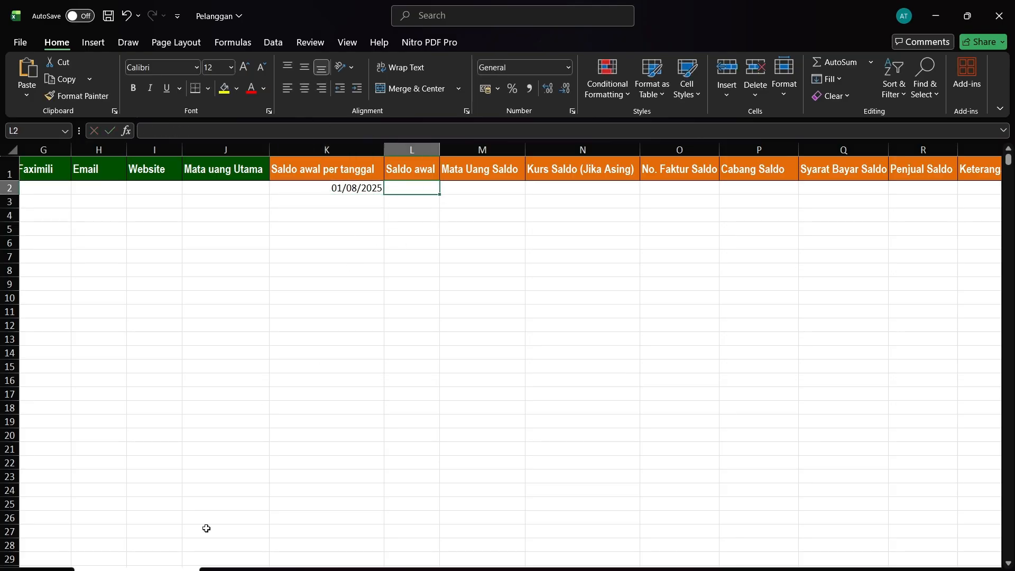
Check the Saldo Awal guide row, then set row 2's Saldo awal to 10000000 and Mata Uang Saldo to IDR
{"action": "left_click", "coordinate": [244, 570]}
{"action": "left_click", "coordinate": [72, 336]}
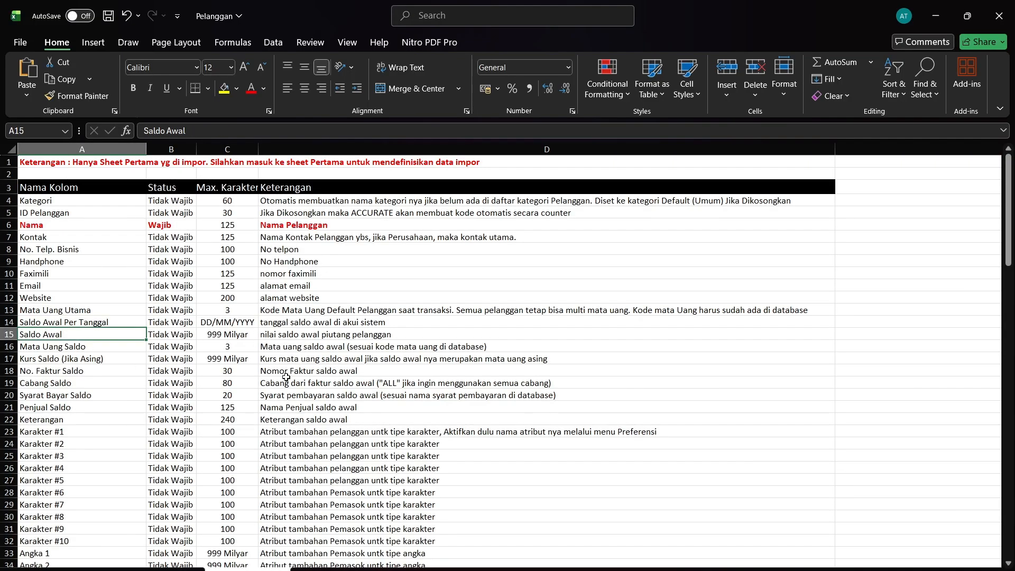
{"action": "left_click", "coordinate": [52, 324]}
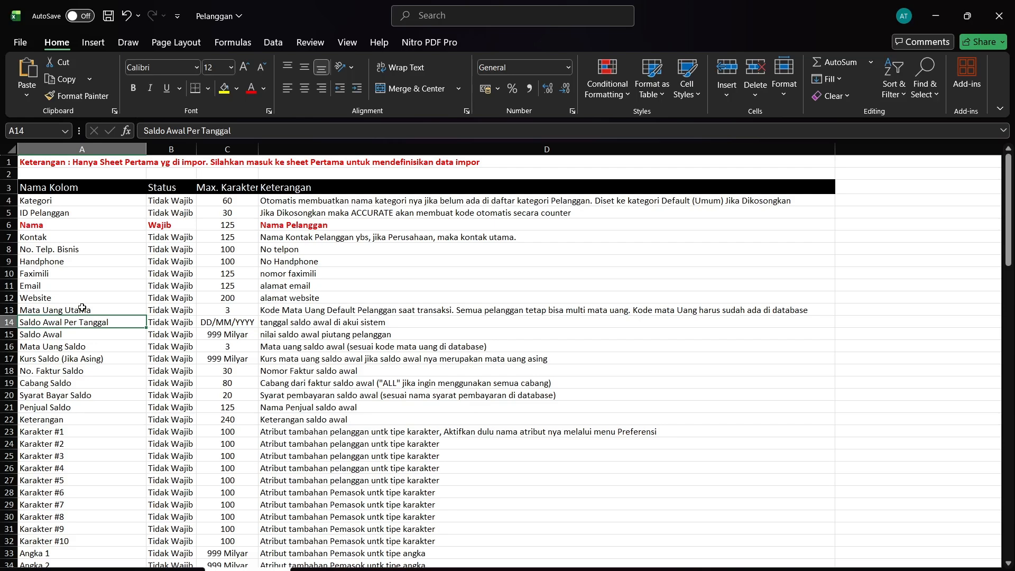
{"action": "left_click", "coordinate": [145, 570]}
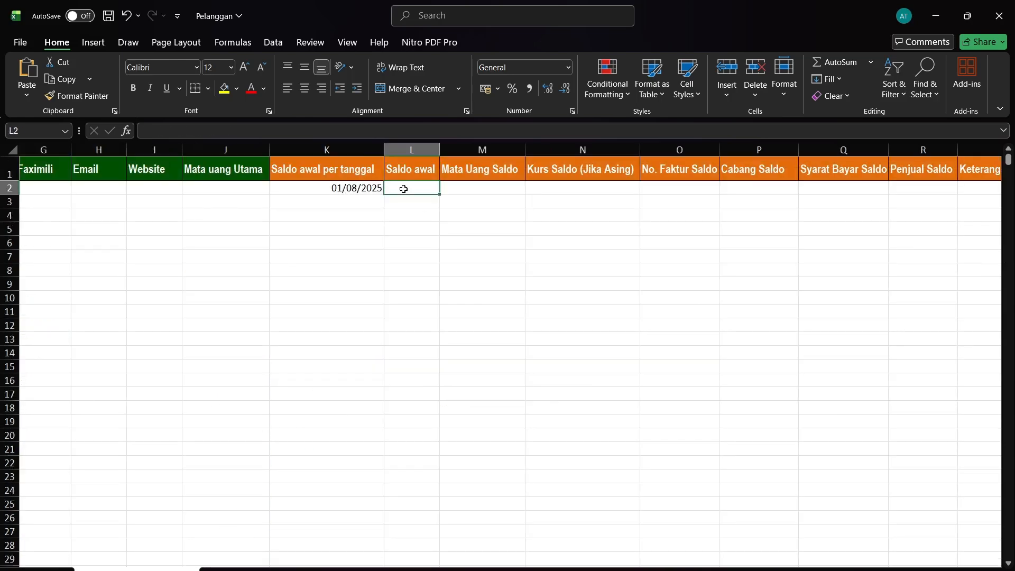
{"action": "type", "text": "100000"}
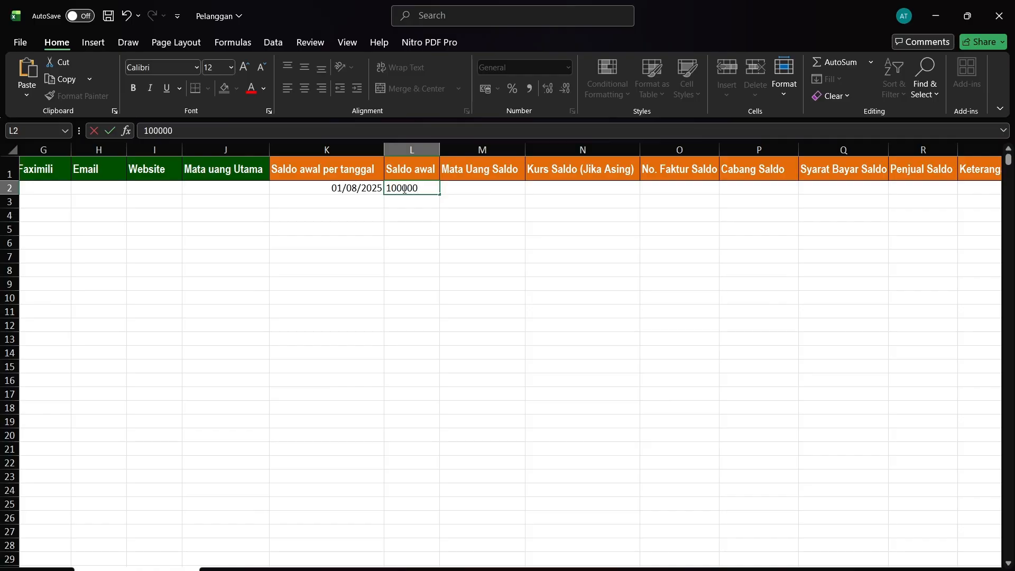
{"action": "type", "text": "00"}
{"action": "key", "text": "Tab"}
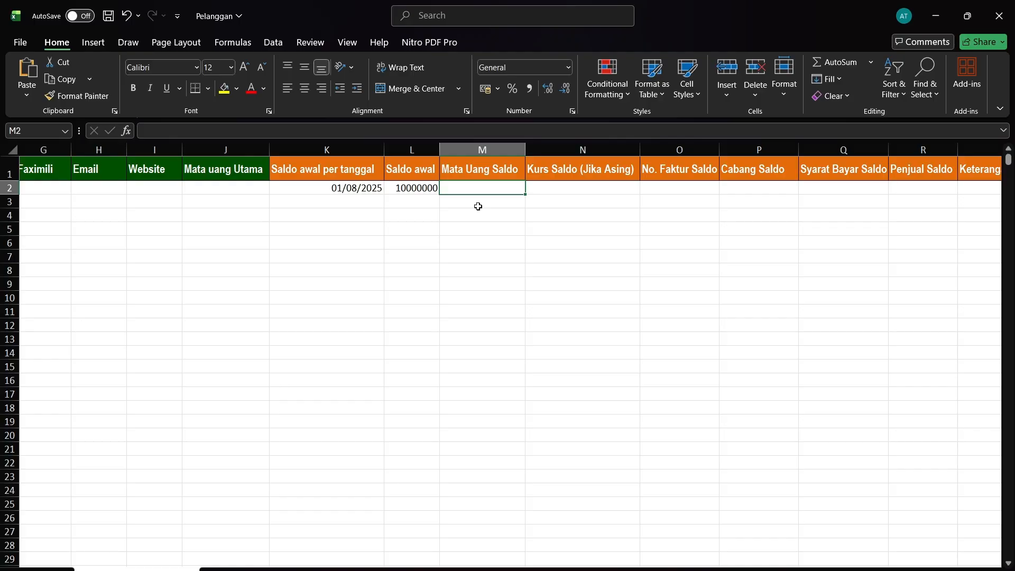
{"action": "type", "text": "IDR"}
{"action": "left_click", "coordinate": [632, 188]}
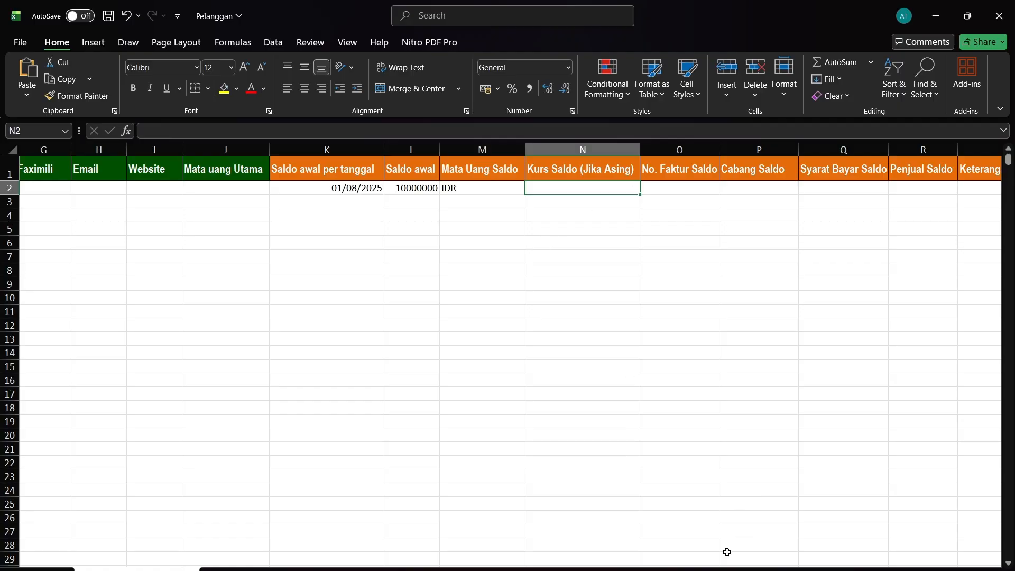
Review the No. Faktur Saldo column in the data sheet together with the Nama and opening balance columns of rows 2 to 4
{"action": "left_click_drag", "start_coordinate": [601, 570], "coordinate": [614, 570]}
{"action": "left_click", "coordinate": [452, 196]}
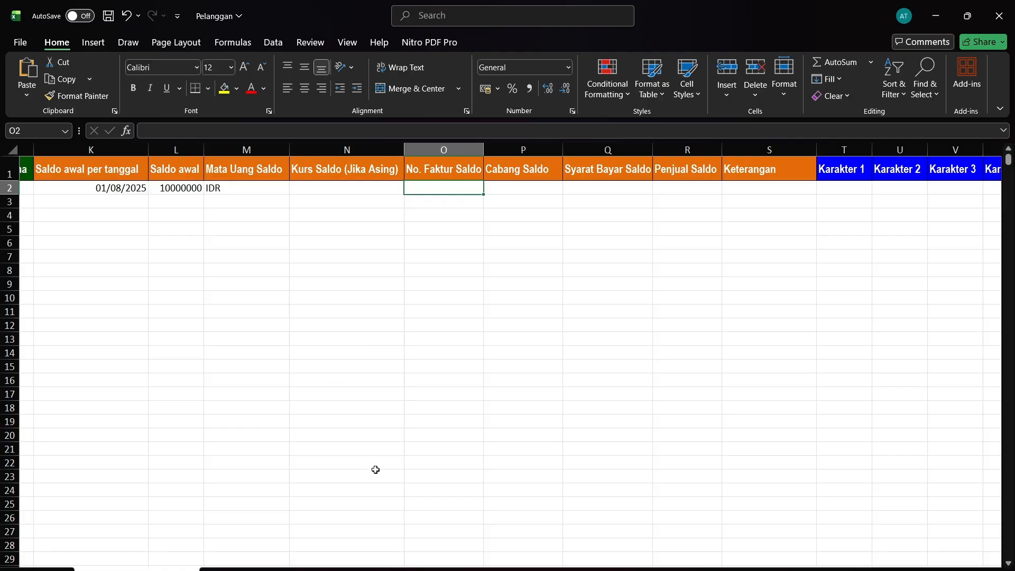
{"action": "scroll", "coordinate": [315, 303], "scroll_direction": "left", "scroll_amount": 2}
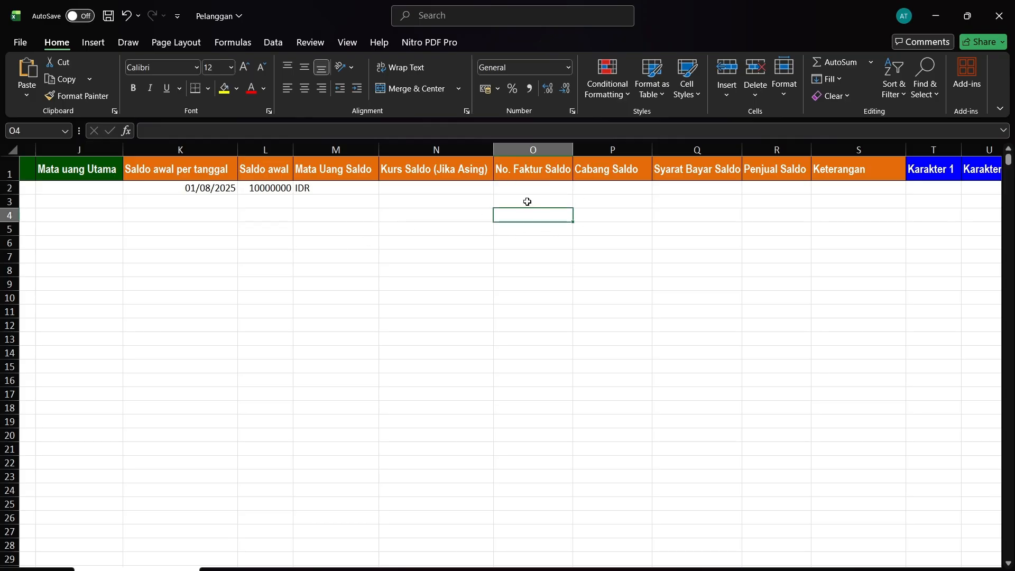
{"action": "left_click_drag", "start_coordinate": [528, 191], "coordinate": [532, 211]}
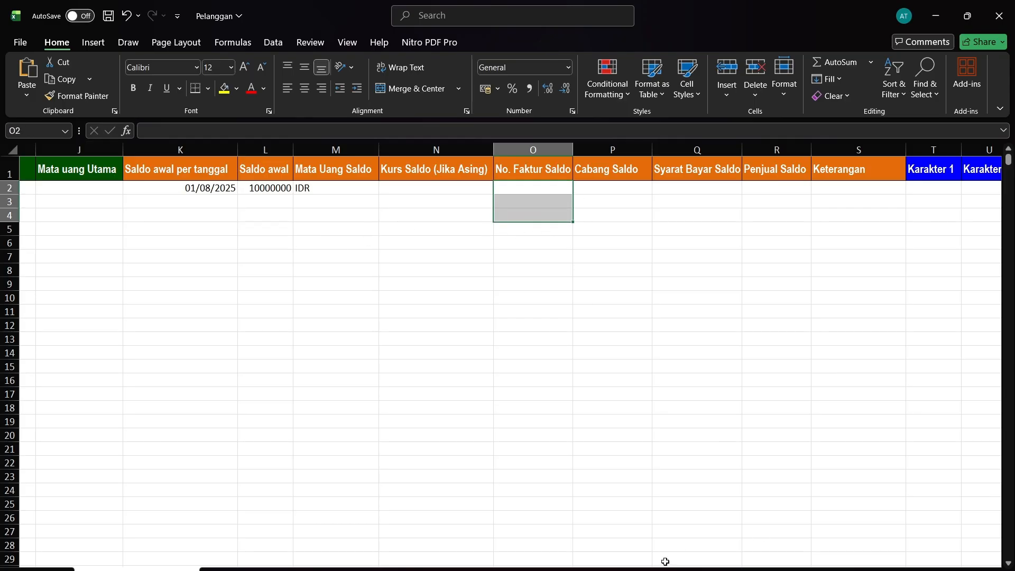
{"action": "scroll", "coordinate": [127, 181], "scroll_direction": "left", "scroll_amount": 5}
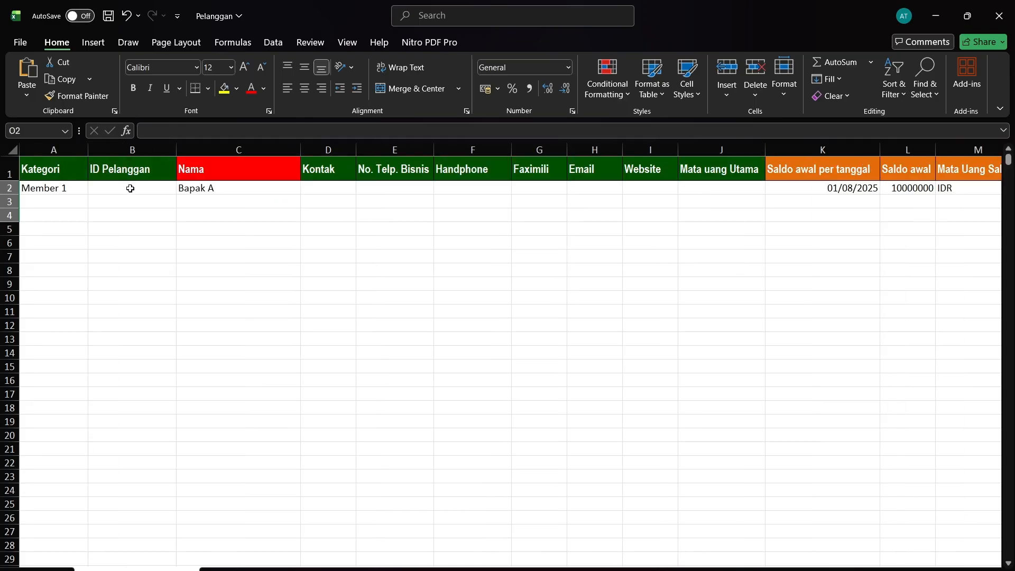
{"action": "left_click_drag", "start_coordinate": [191, 192], "coordinate": [190, 214]}
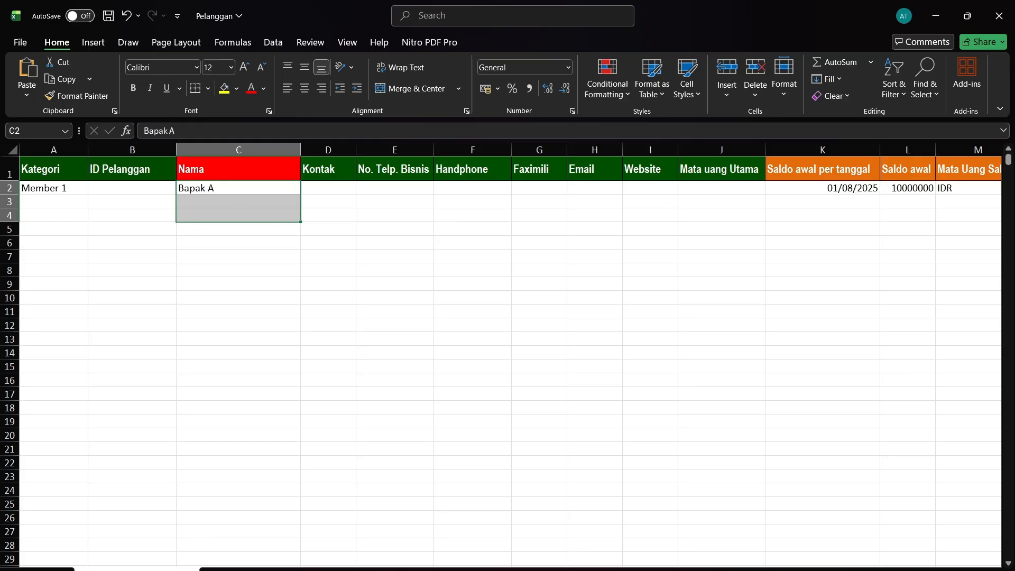
{"action": "scroll", "coordinate": [617, 445], "scroll_direction": "right", "scroll_amount": 3}
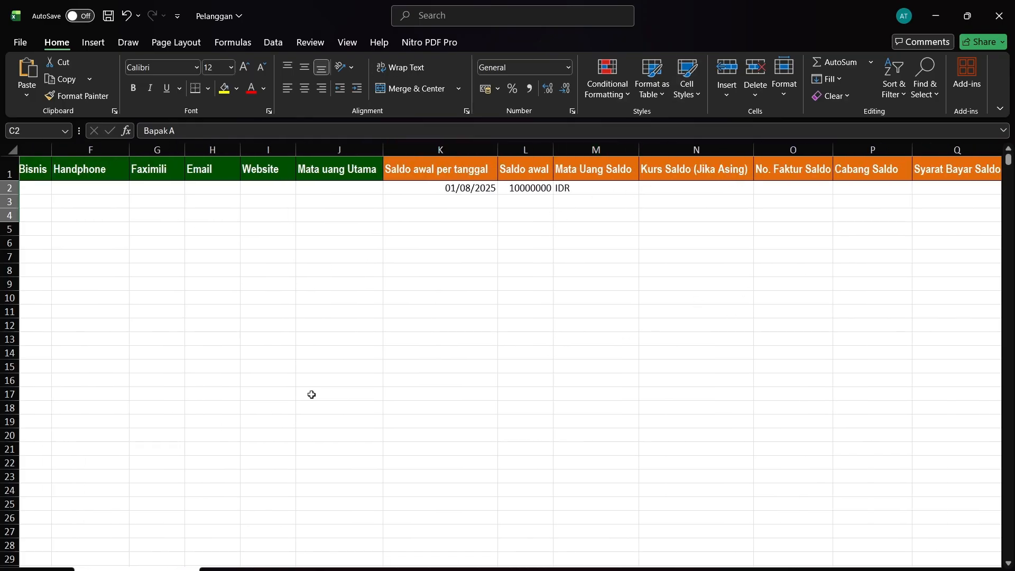
{"action": "scroll", "coordinate": [280, 203], "scroll_direction": "left", "scroll_amount": 4}
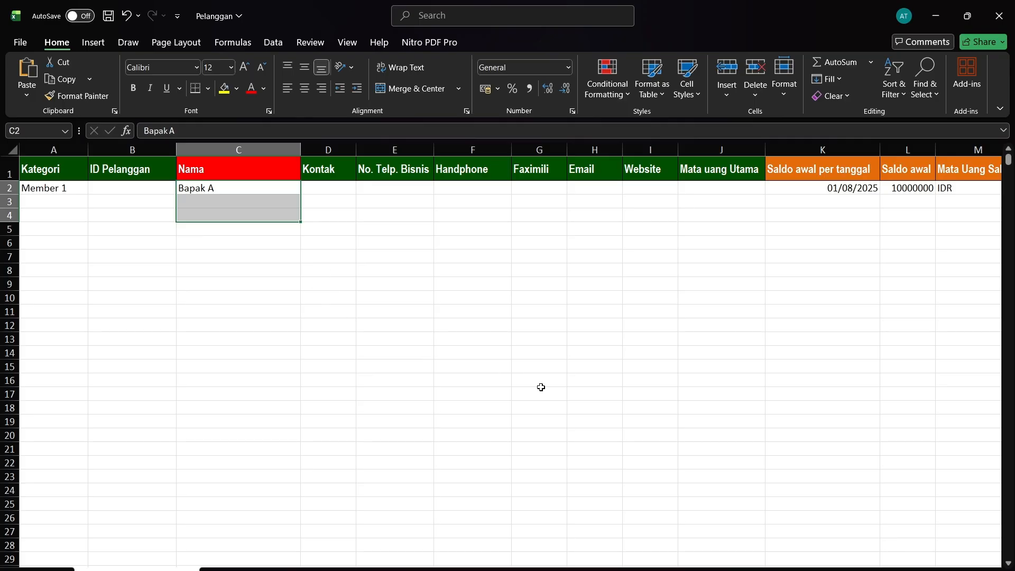
{"action": "scroll", "coordinate": [639, 331], "scroll_direction": "right", "scroll_amount": 6}
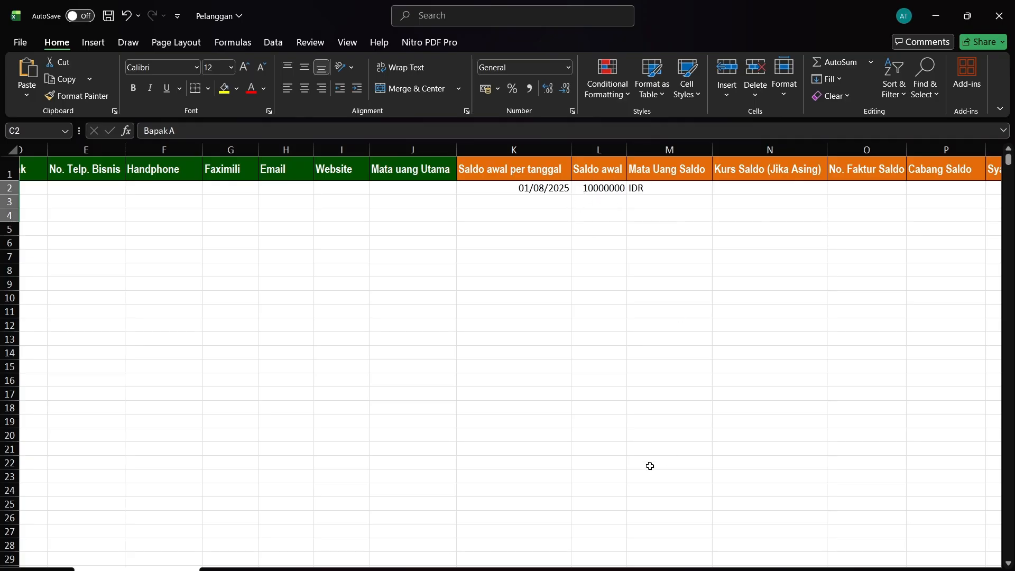
{"action": "scroll", "coordinate": [599, 229], "scroll_direction": "right", "scroll_amount": 5}
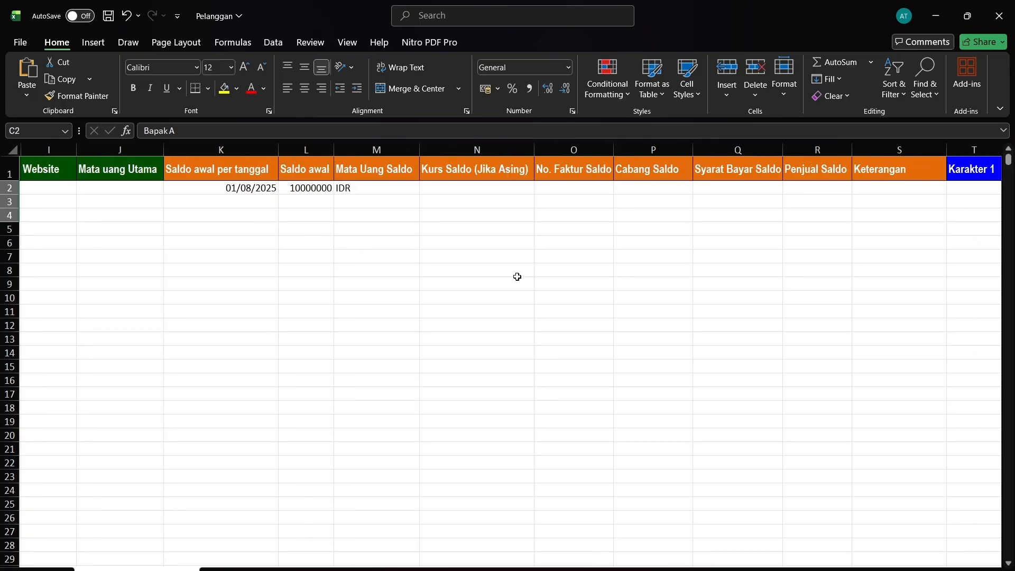
Enter INV-005 as the No. Faktur Saldo in row 2 and return to that row's Saldo awal cell
{"action": "left_click", "coordinate": [574, 194]}
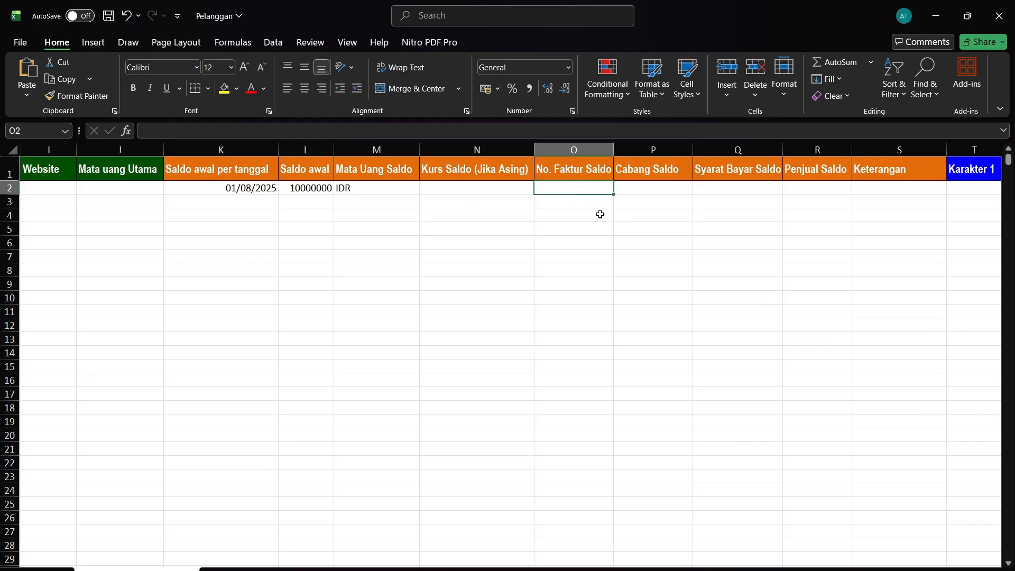
{"action": "type", "text": "INV"}
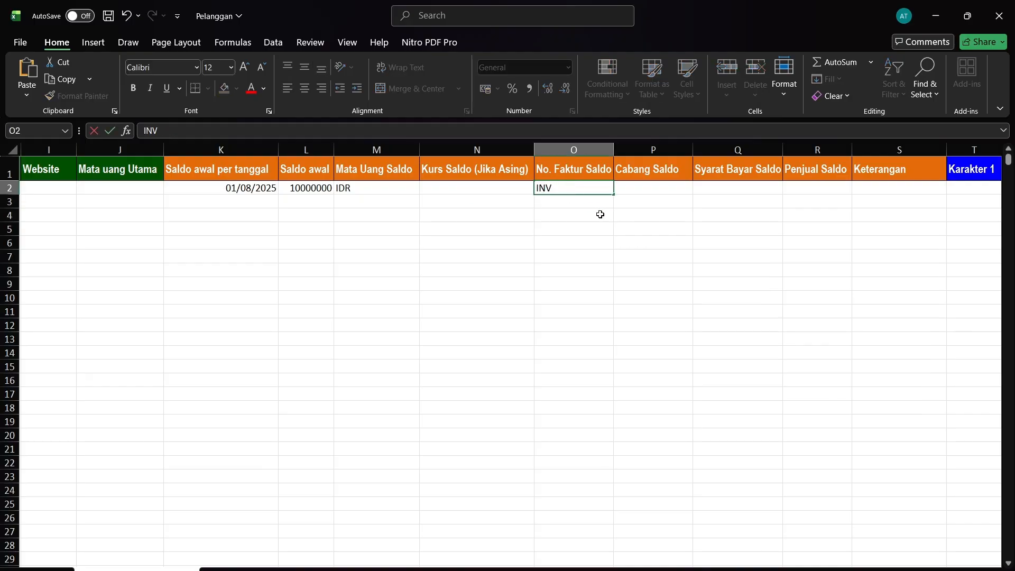
{"action": "type", "text": "-005"}
{"action": "key", "text": "Tab"}
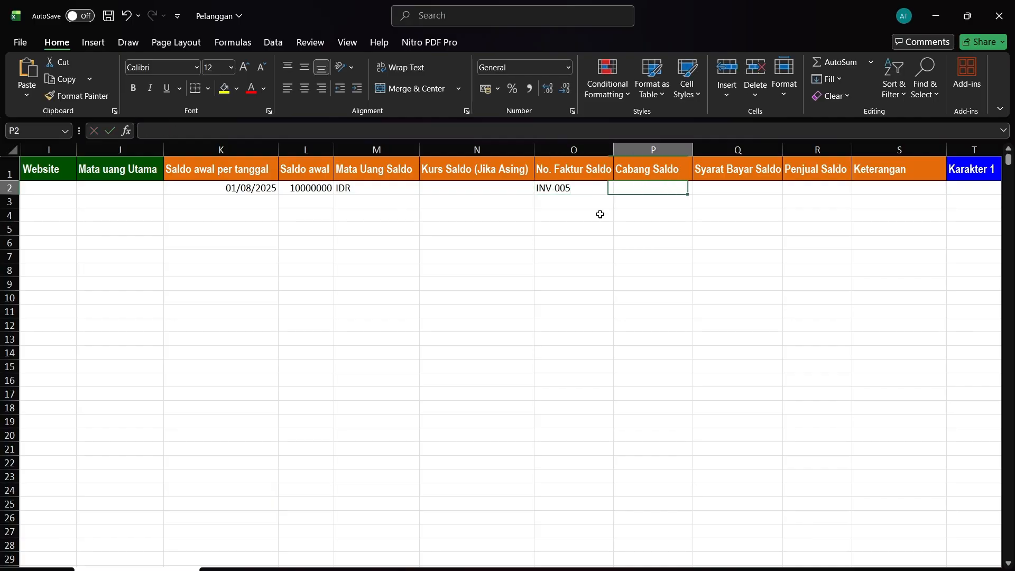
{"action": "key", "text": "Left"}
{"action": "key", "text": "Left"}
{"action": "key", "text": "Left"}
{"action": "key", "text": "Left"}
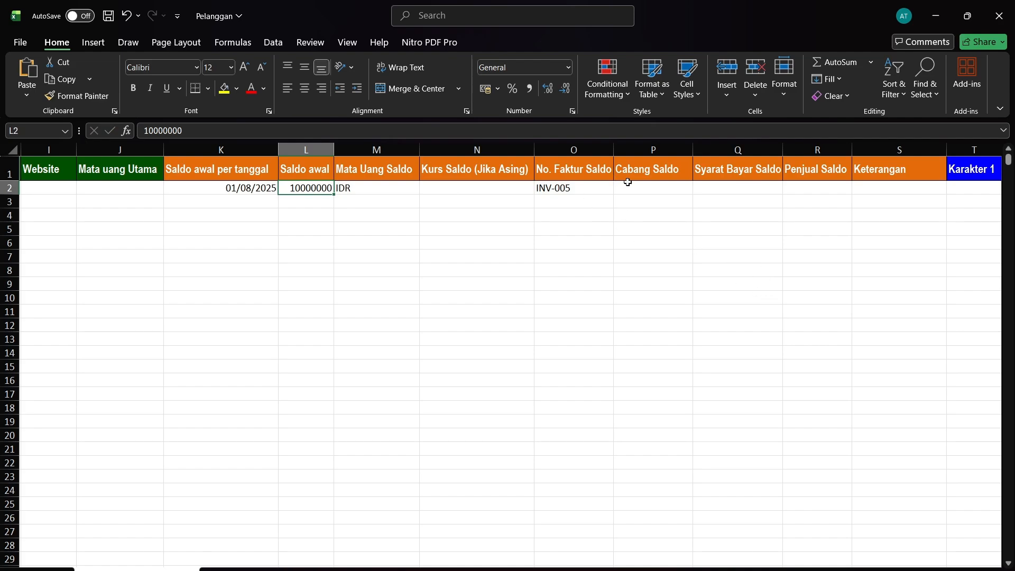
Read the explanations for Cabang Saldo and Syarat Bayar Saldo in the column guide
{"action": "left_click", "coordinate": [660, 189]}
{"action": "left_click", "coordinate": [247, 570]}
{"action": "scroll", "coordinate": [489, 476], "scroll_direction": "down", "scroll_amount": 1}
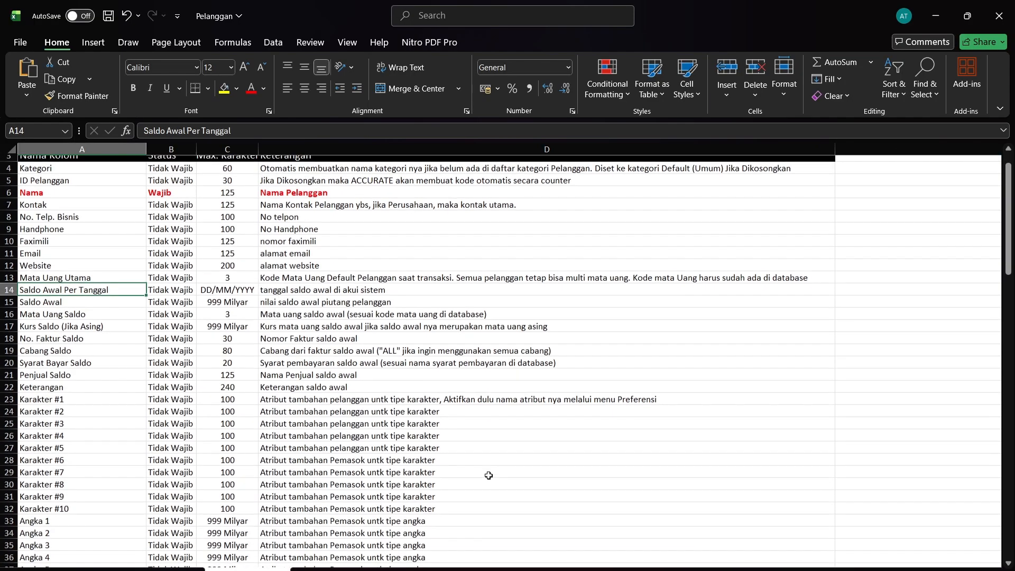
{"action": "scroll", "coordinate": [489, 475], "scroll_direction": "down", "scroll_amount": 1}
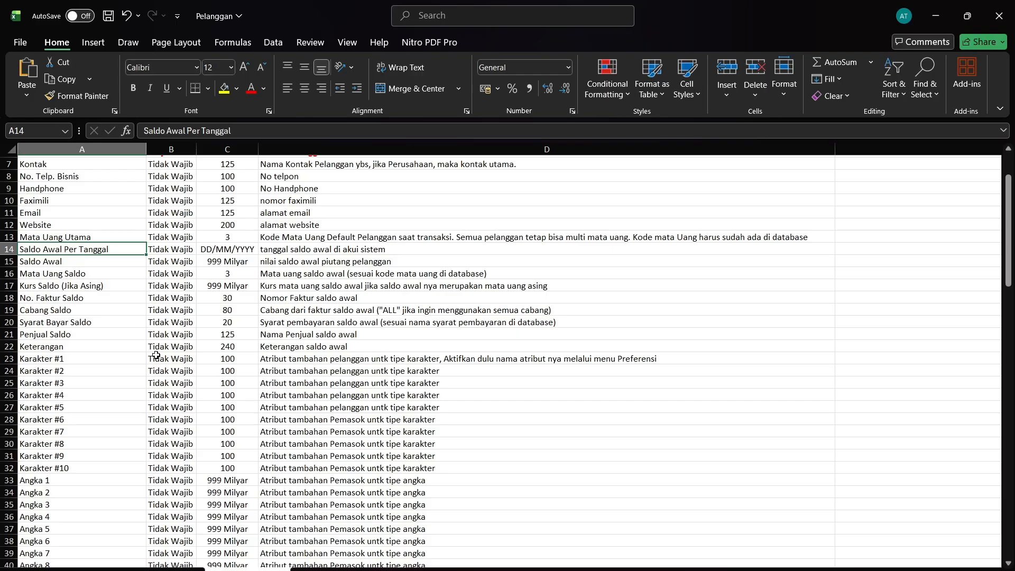
{"action": "left_click", "coordinate": [46, 312]}
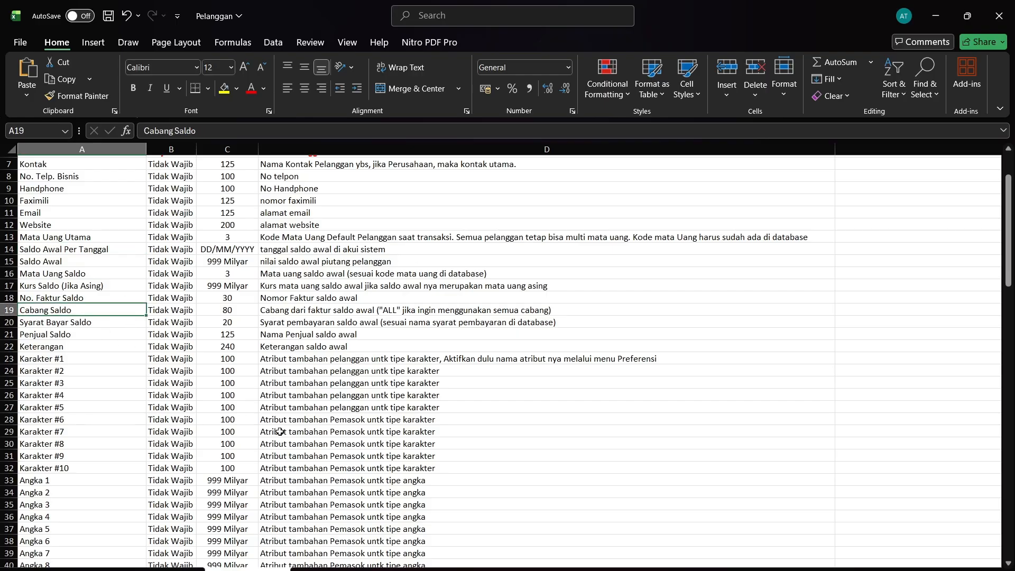
{"action": "left_click", "coordinate": [58, 323]}
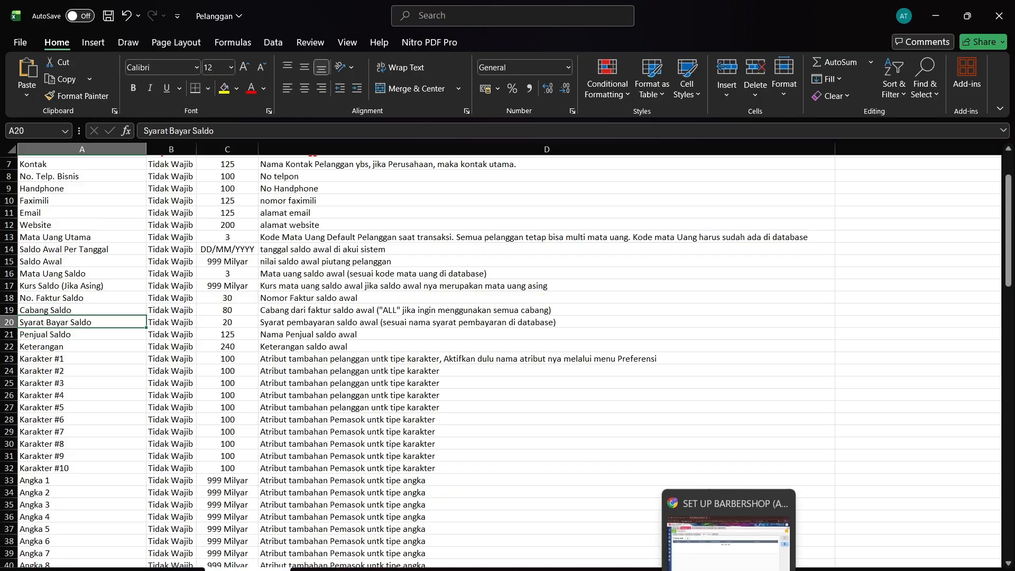
Switch to Accurate Online and examine the Syarat Pembayaran list and its new-entry form, comparing the term names with Excel's Syarat Bayar Saldo guide row
{"action": "left_click", "coordinate": [728, 568]}
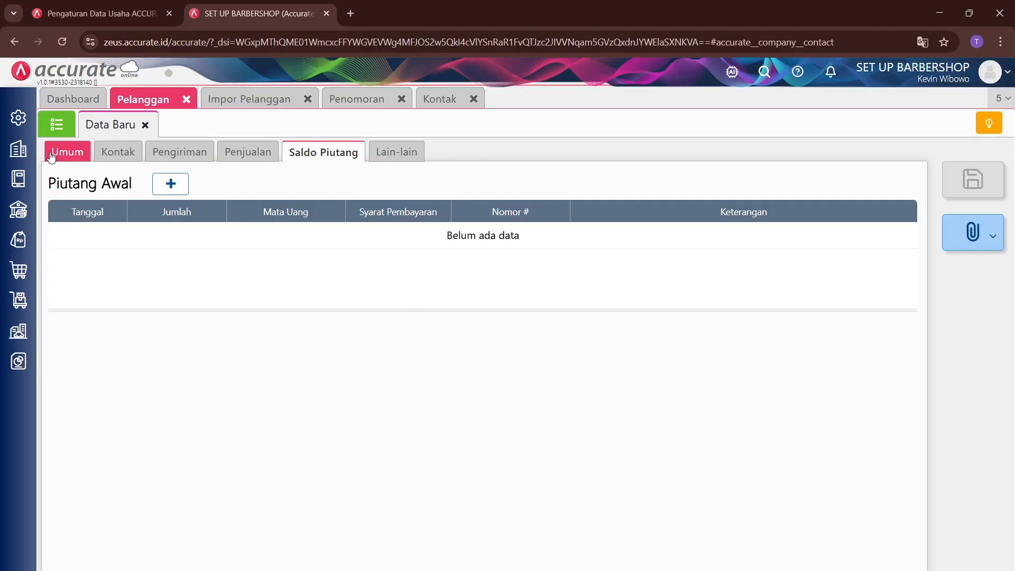
{"action": "left_click", "coordinate": [18, 149]}
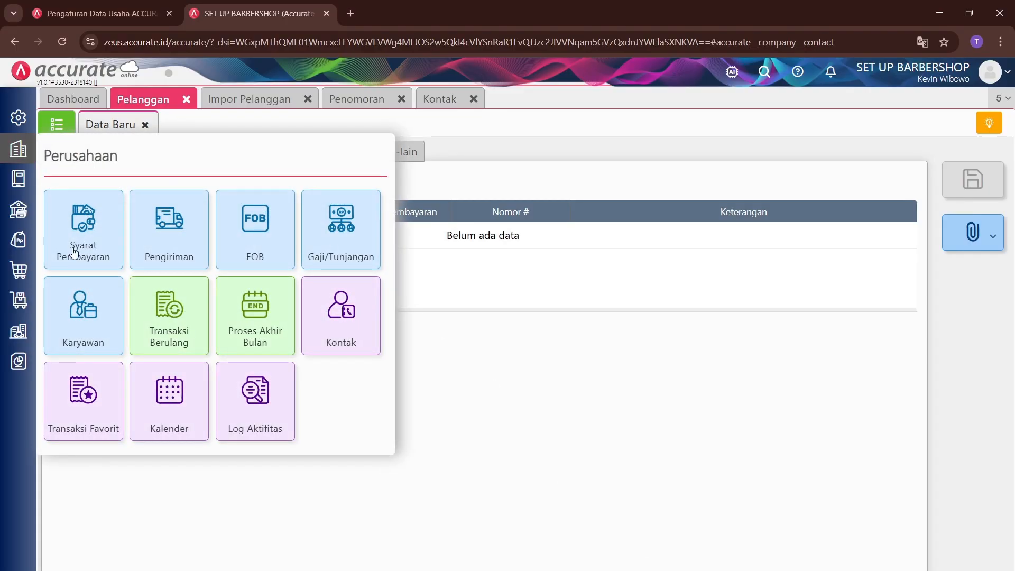
{"action": "left_click", "coordinate": [65, 235]}
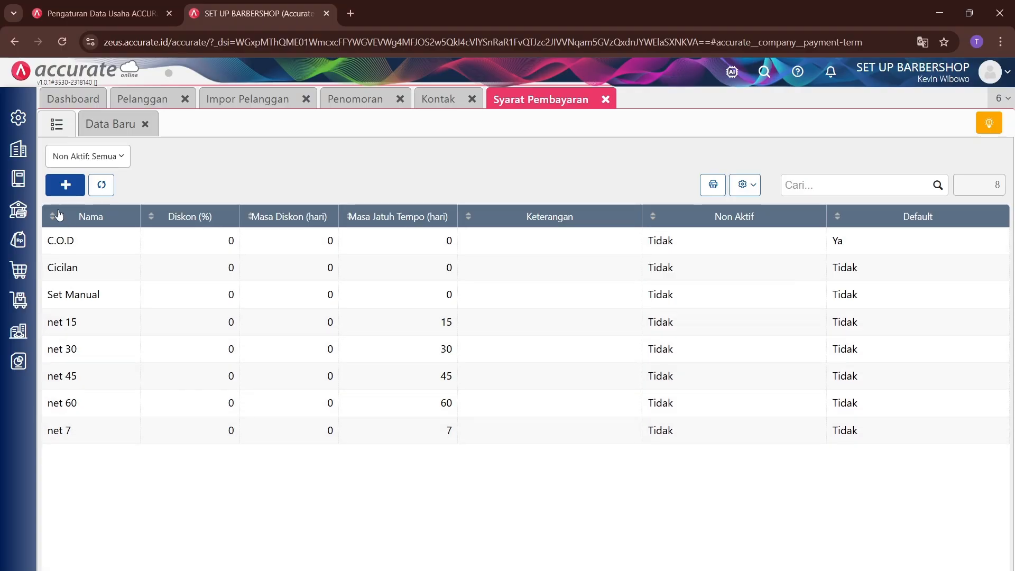
{"action": "left_click", "coordinate": [107, 117]}
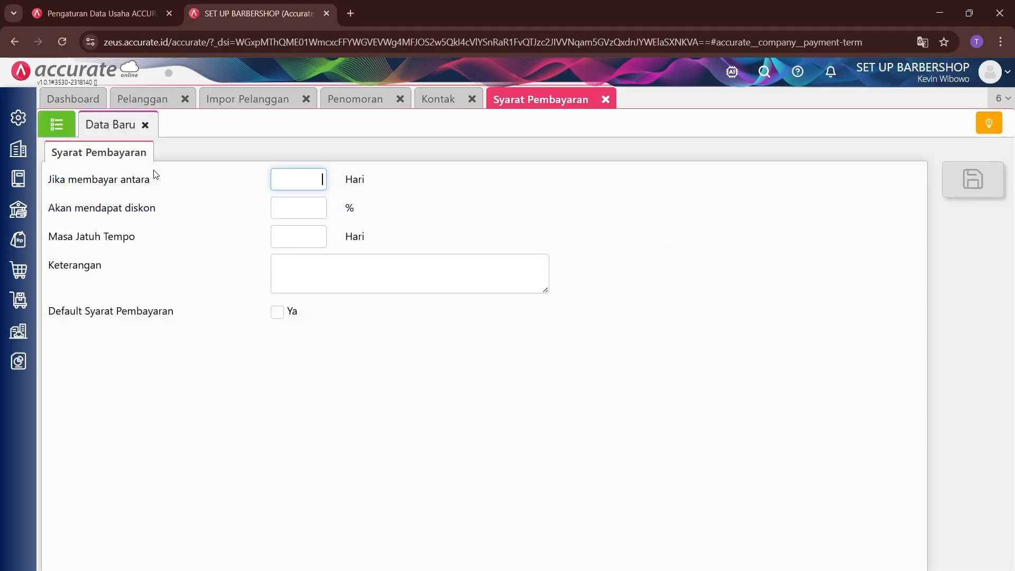
{"action": "left_click", "coordinate": [59, 125]}
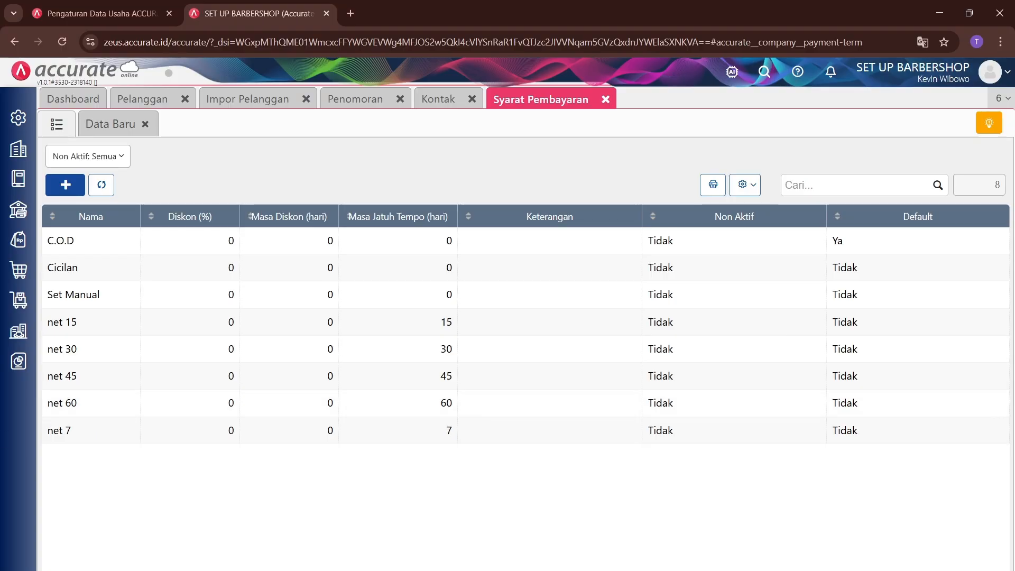
{"action": "key", "text": "alt+Tab"}
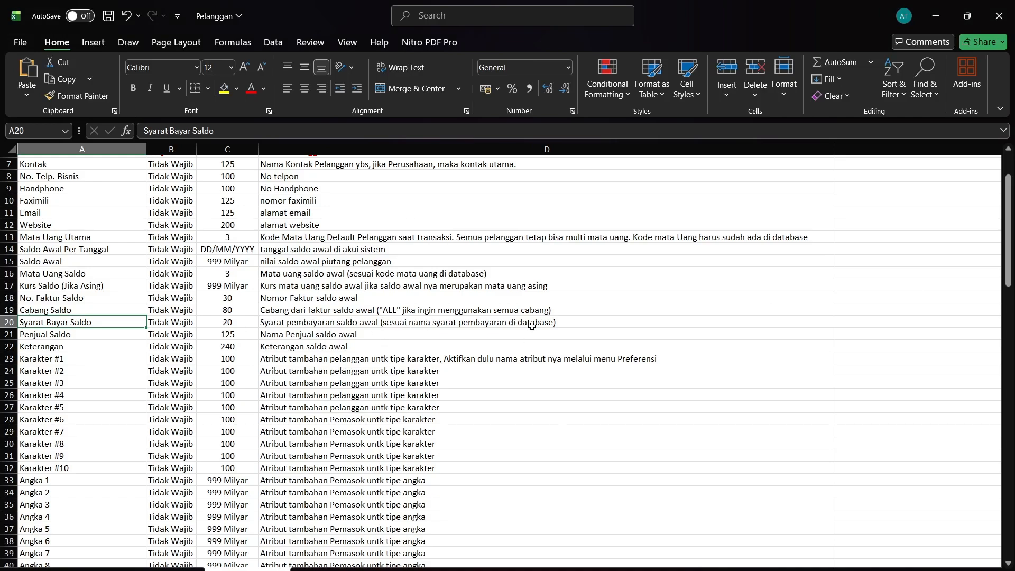
{"action": "left_click", "coordinate": [729, 569]}
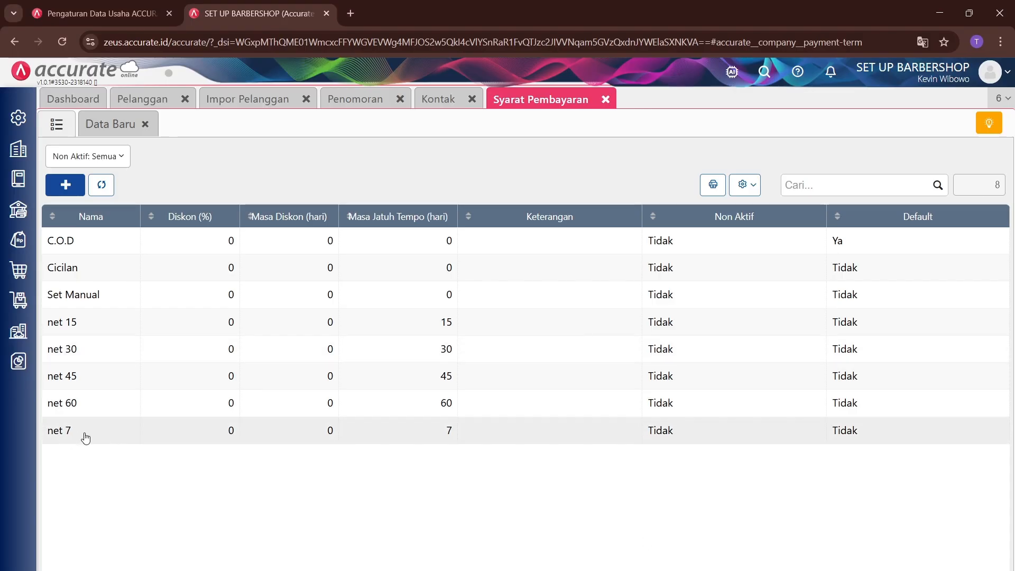
Switch to Excel and enter net 60 as the Syarat Bayar Saldo in row 2, leaving Penjual Saldo and Keterangan empty
{"action": "key", "text": "alt+Tab"}
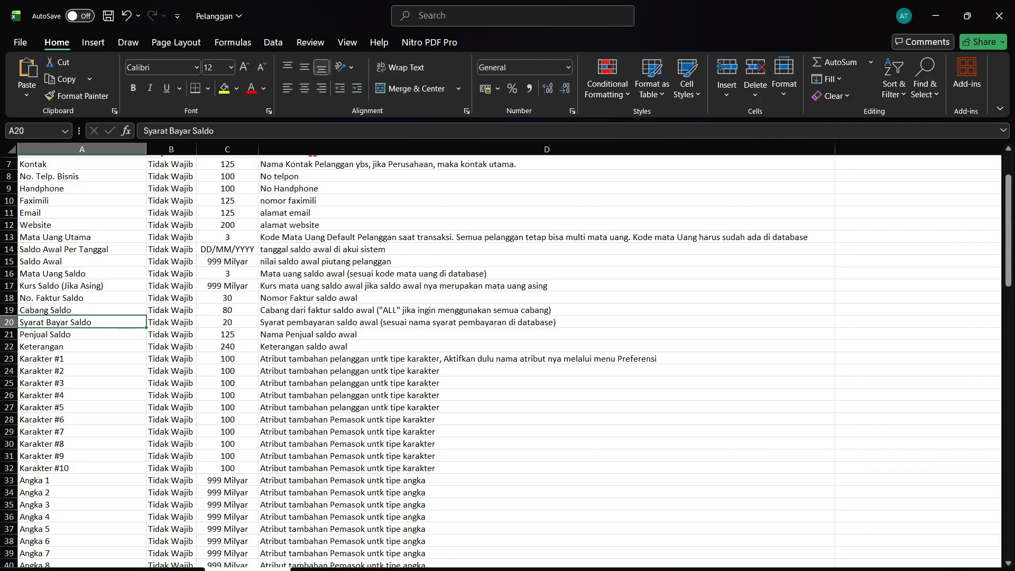
{"action": "left_click", "coordinate": [123, 570]}
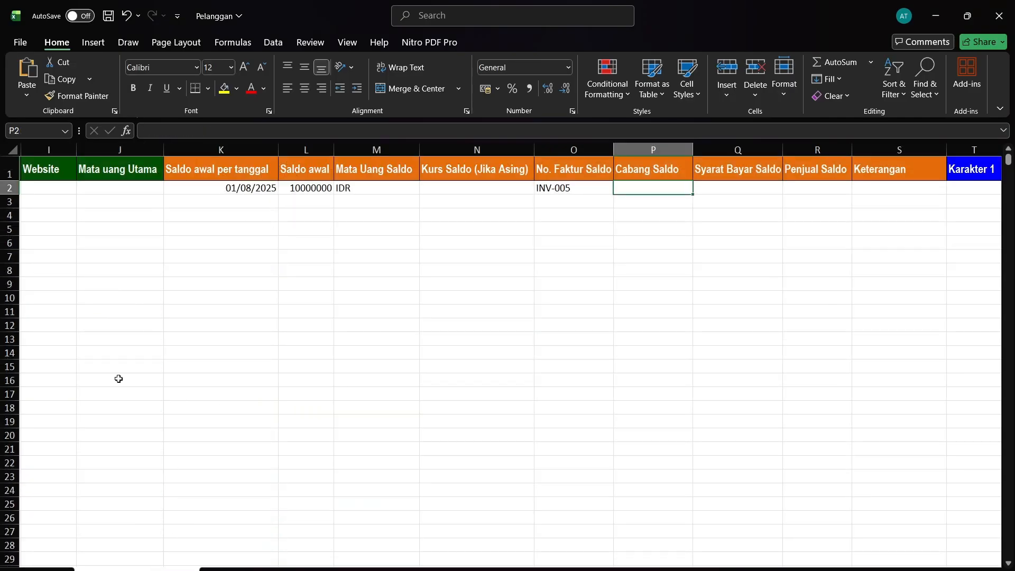
{"action": "left_click", "coordinate": [730, 194]}
{"action": "type", "text": "net 60"}
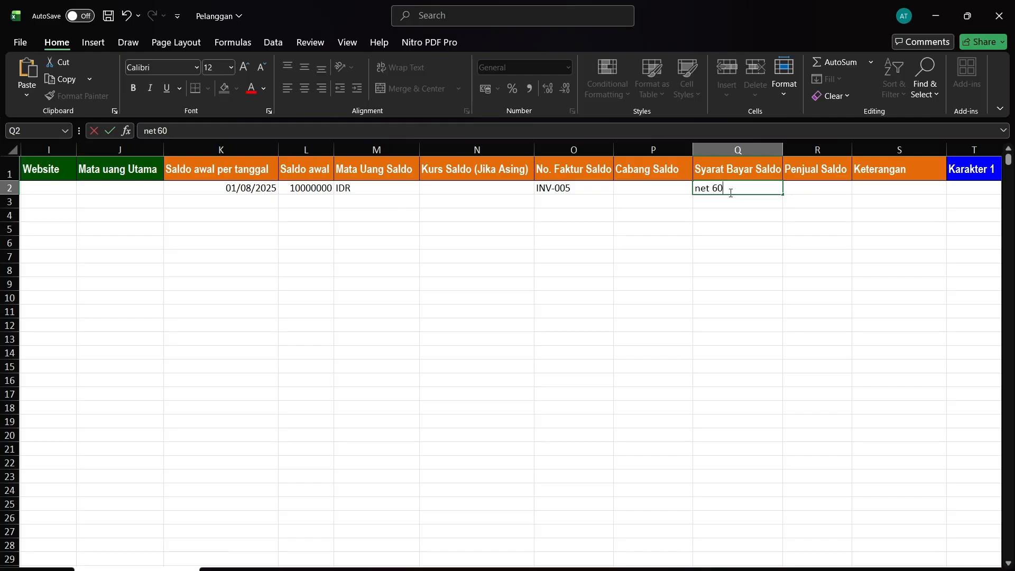
{"action": "key", "text": "Tab"}
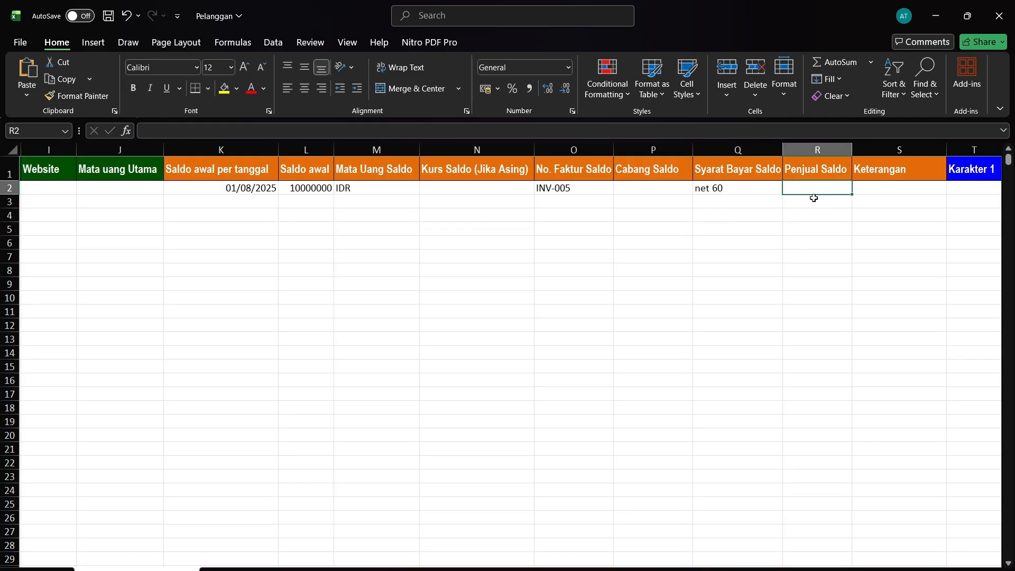
{"action": "left_click", "coordinate": [891, 190]}
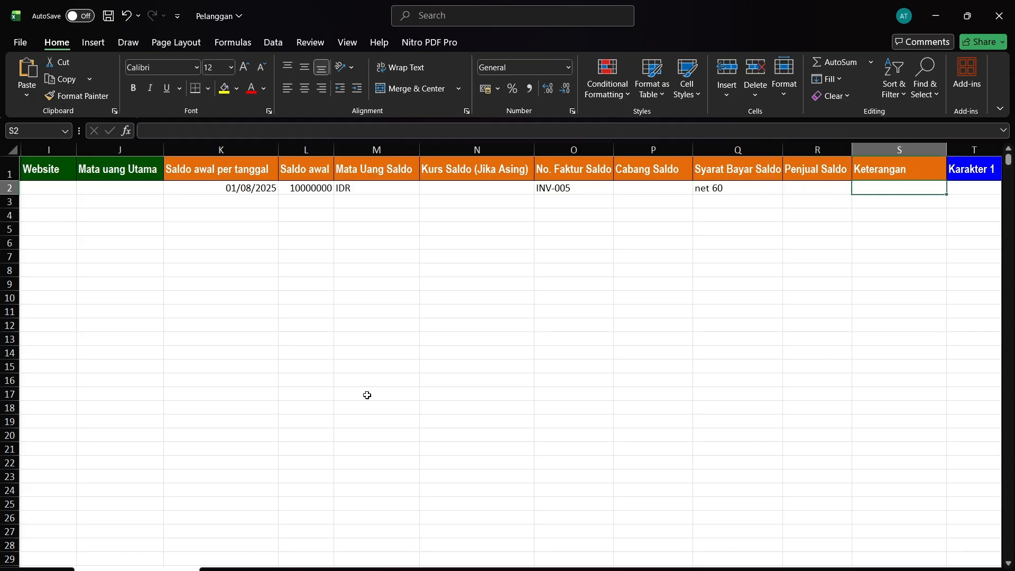
Review the Karakter, Angka and Tanggal columns and look up the matching Pelanggan settings under Atribut Tambahan in Accurate Online's Preferensi
{"action": "left_click_drag", "start_coordinate": [624, 568], "coordinate": [631, 568]}
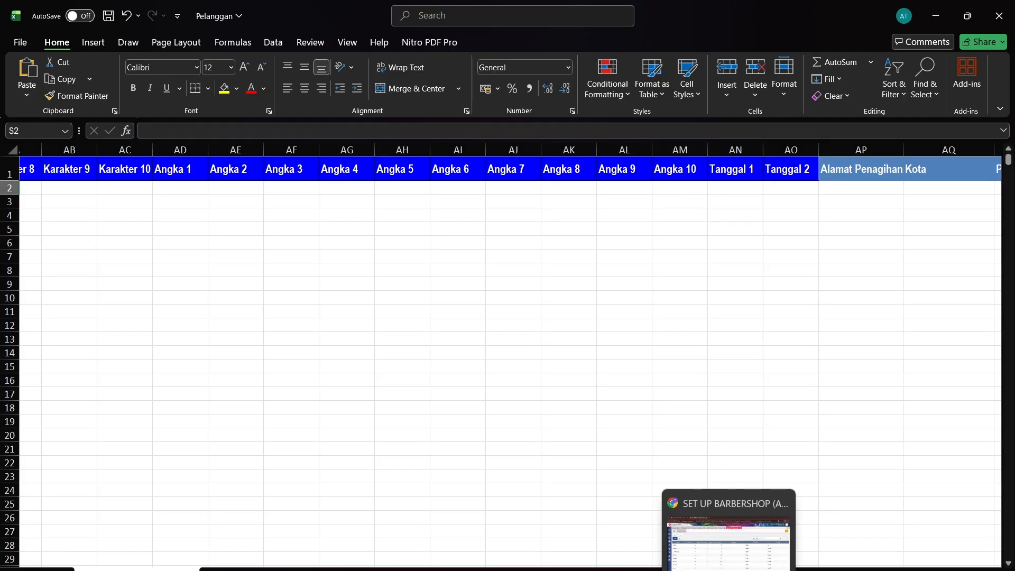
{"action": "left_click", "coordinate": [729, 534]}
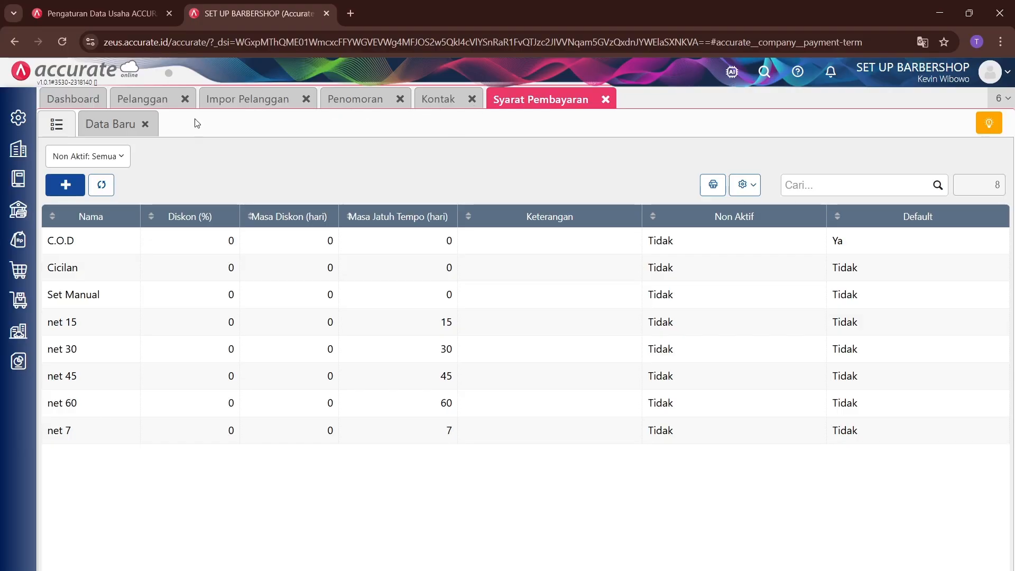
{"action": "left_click", "coordinate": [151, 99]}
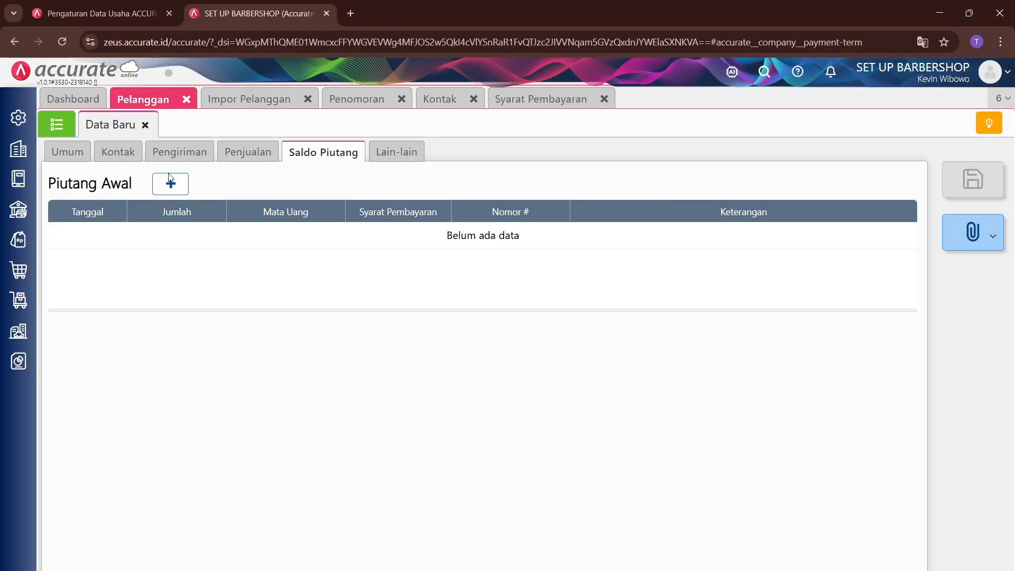
{"action": "left_click", "coordinate": [105, 158]}
{"action": "left_click", "coordinate": [77, 158]}
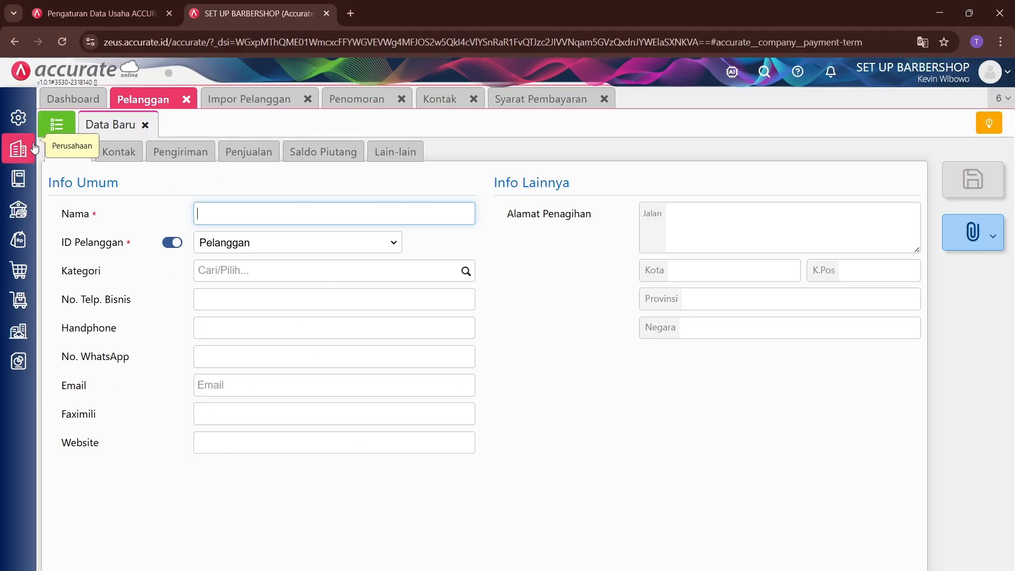
{"action": "left_click", "coordinate": [18, 117]}
{"action": "left_click", "coordinate": [79, 201]}
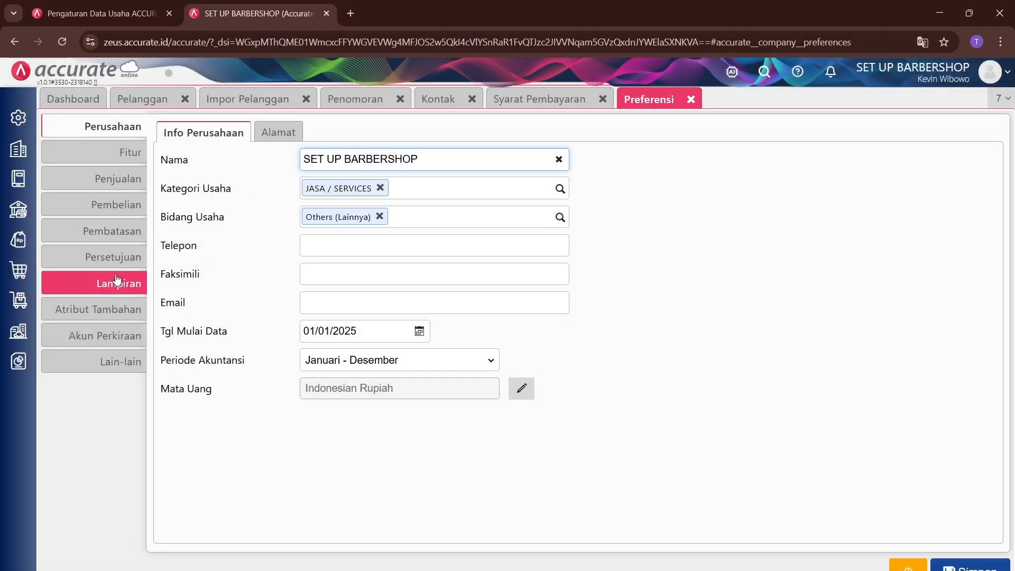
{"action": "left_click", "coordinate": [74, 314]}
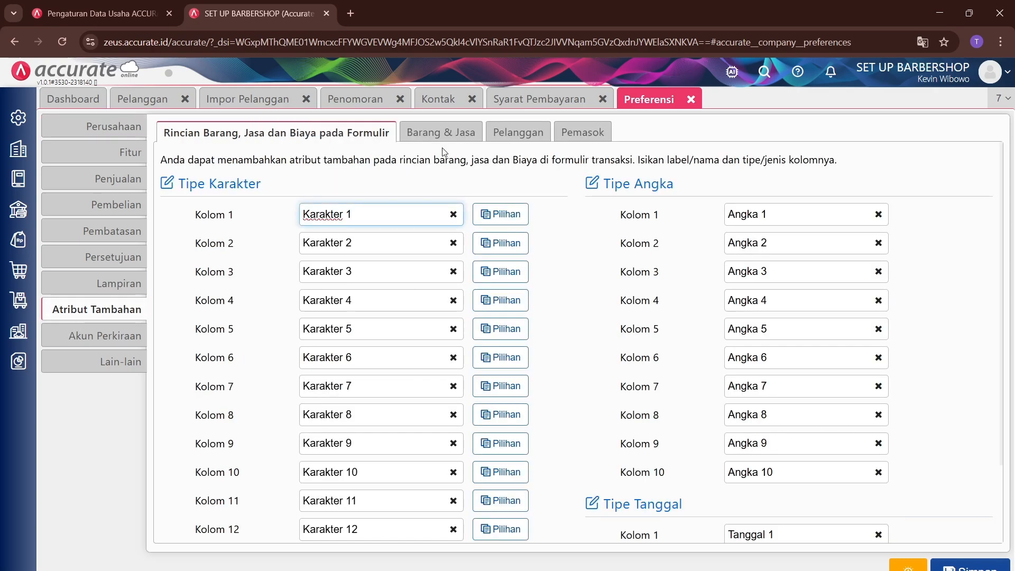
{"action": "left_click", "coordinate": [518, 132]}
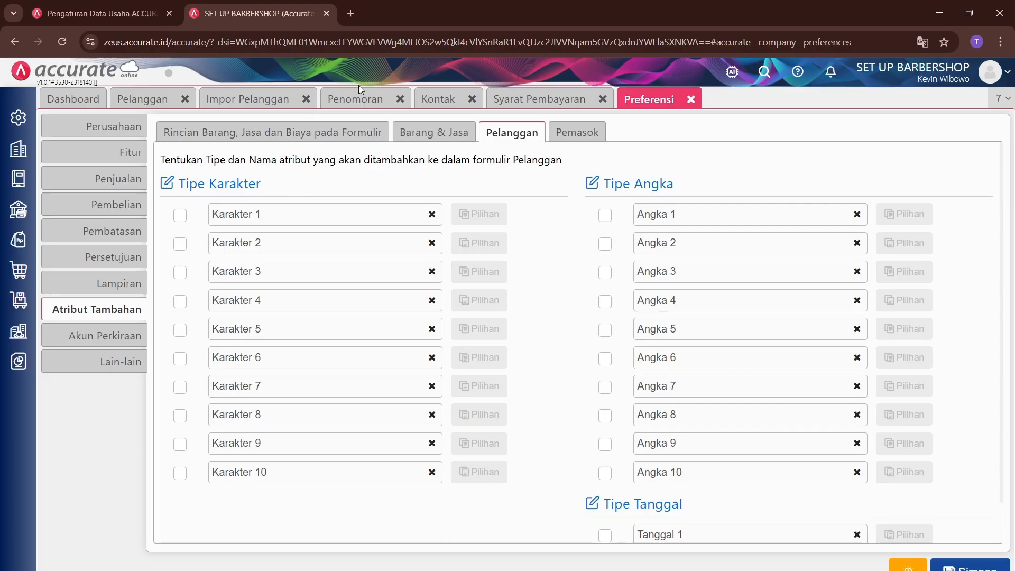
Look through the new customer form's Kontak, Pengiriman and Lain-lain sections for additional attributes and return to the Pelanggan attribute preferences
{"action": "left_click", "coordinate": [357, 99]}
{"action": "left_click", "coordinate": [156, 100]}
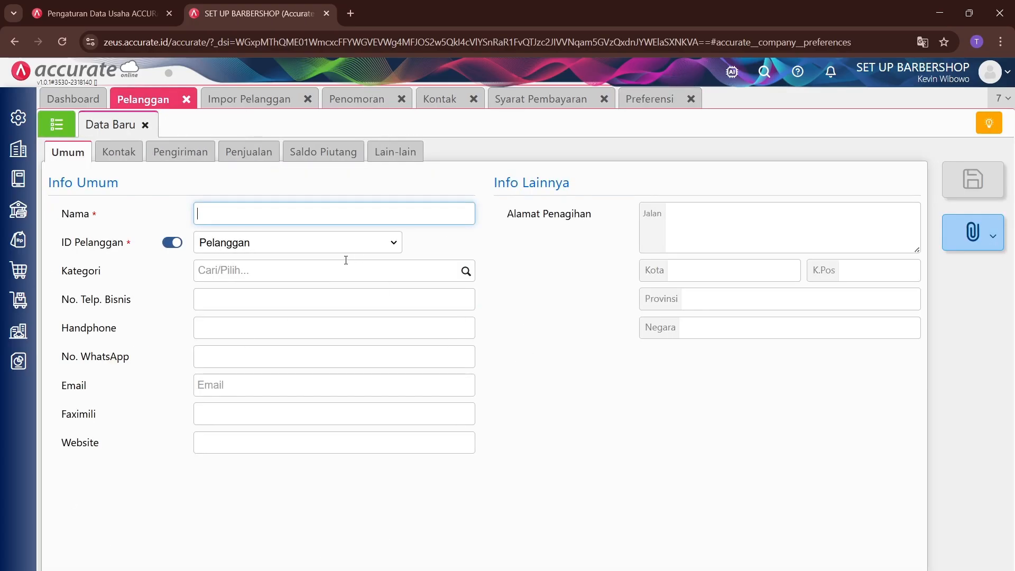
{"action": "left_click", "coordinate": [126, 153]}
{"action": "left_click", "coordinate": [186, 156]}
{"action": "left_click", "coordinate": [390, 151]}
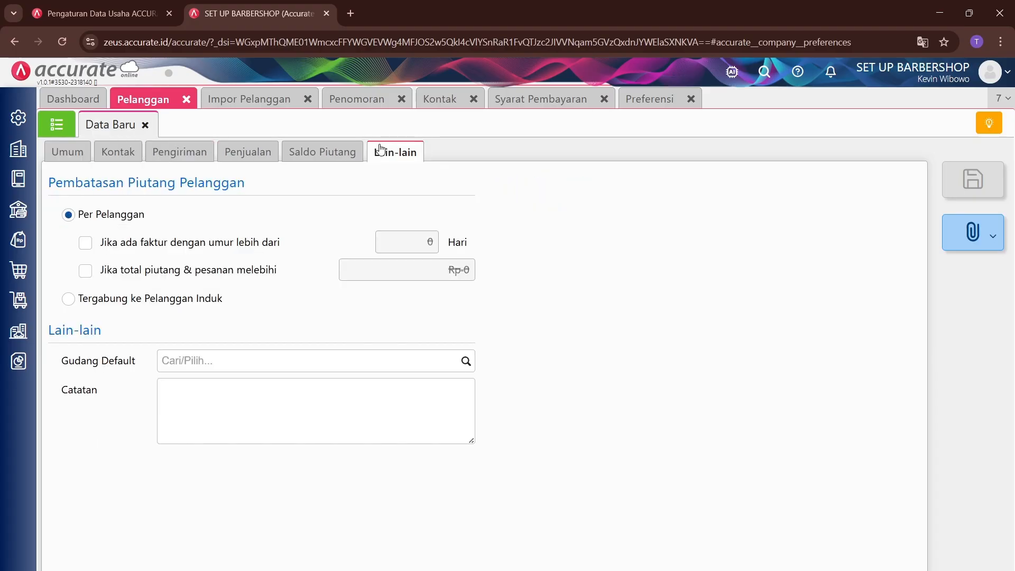
{"action": "left_click", "coordinate": [655, 101]}
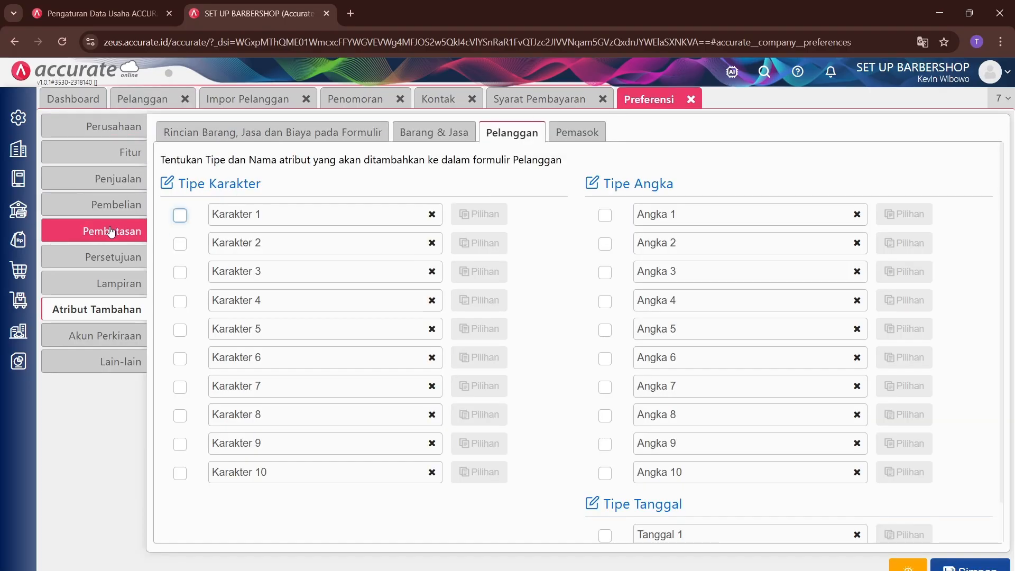
Switch to Excel and review the customer template's attribute, billing address, shipping address and tax columns
{"action": "key", "text": "alt+Tab"}
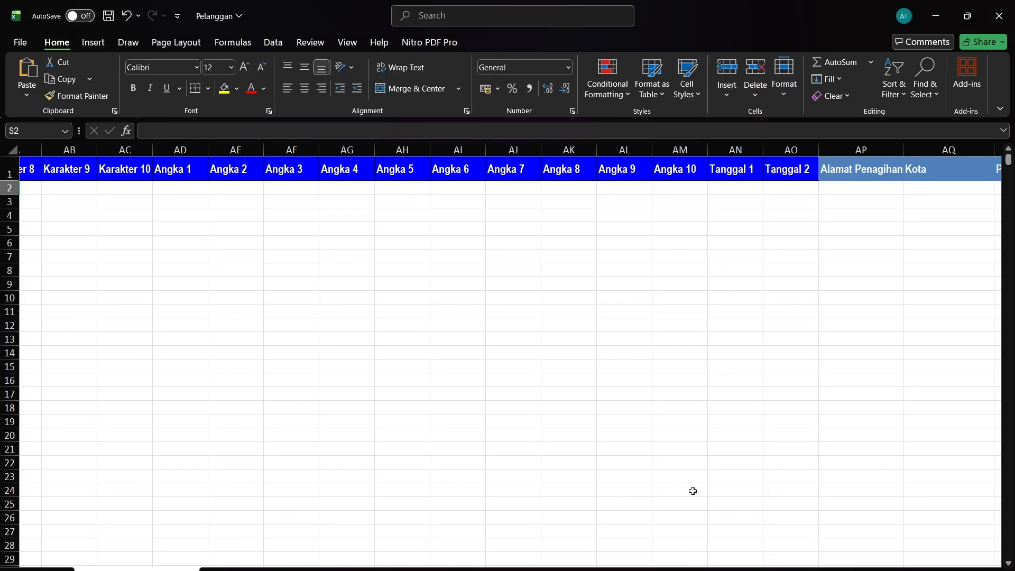
{"action": "left_click_drag", "start_coordinate": [709, 568], "coordinate": [742, 566]}
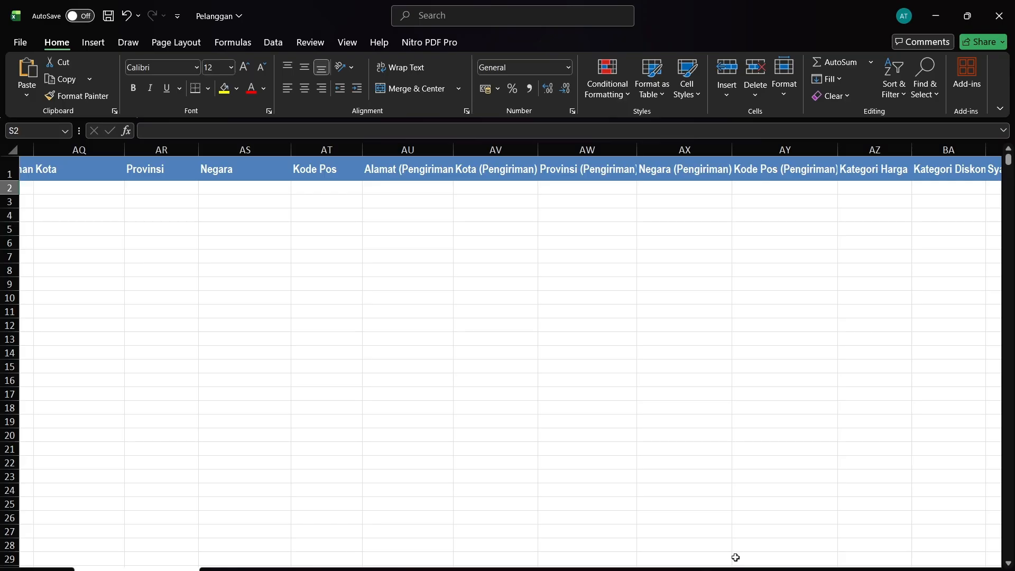
{"action": "scroll", "coordinate": [803, 547], "scroll_direction": "left", "scroll_amount": 4}
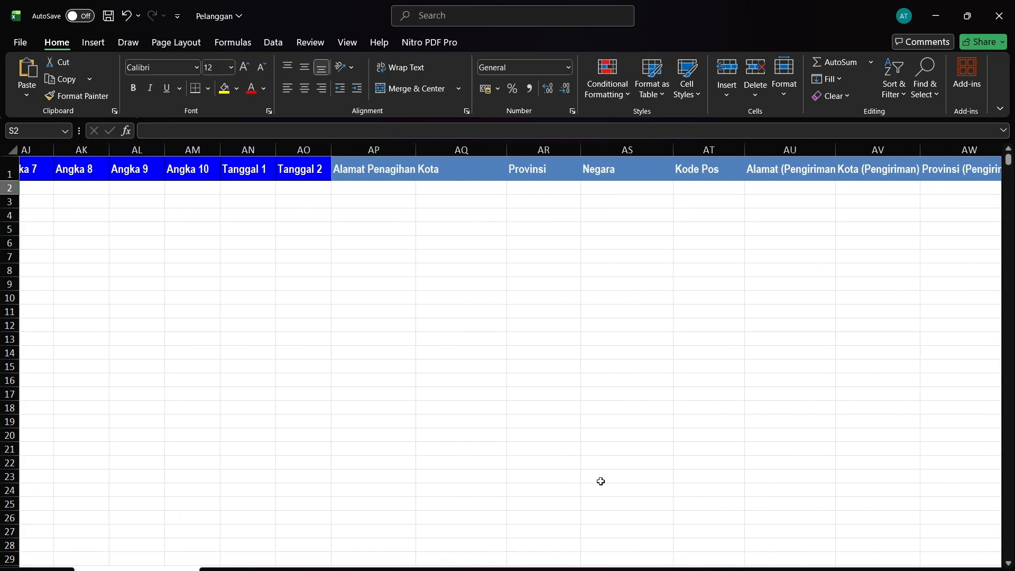
{"action": "left_click_drag", "start_coordinate": [853, 570], "coordinate": [806, 570]}
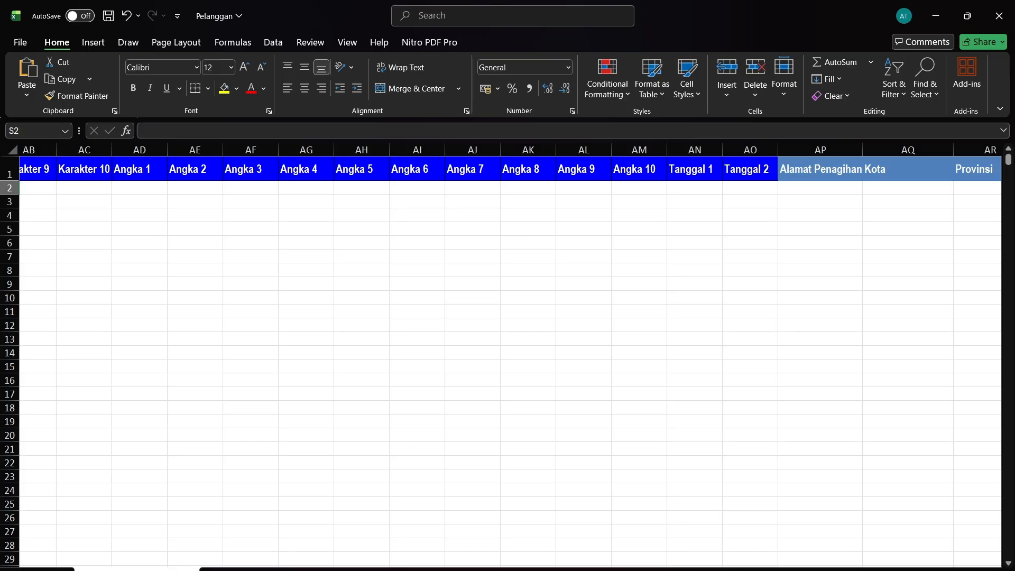
{"action": "left_click_drag", "start_coordinate": [720, 570], "coordinate": [829, 570]}
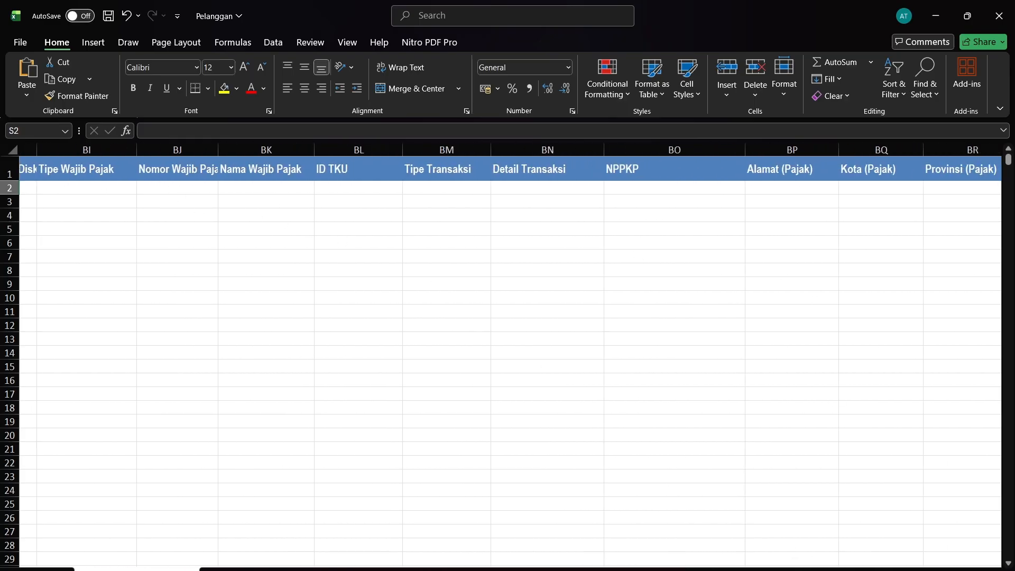
{"action": "left_click_drag", "start_coordinate": [857, 569], "coordinate": [897, 557]}
Examine the Dipakai di Cabang, Default Deskripsi, Konsinyasi and sales account columns from Akun Piutang to Akun Diskon Penjualan
{"action": "left_click", "coordinate": [326, 189]}
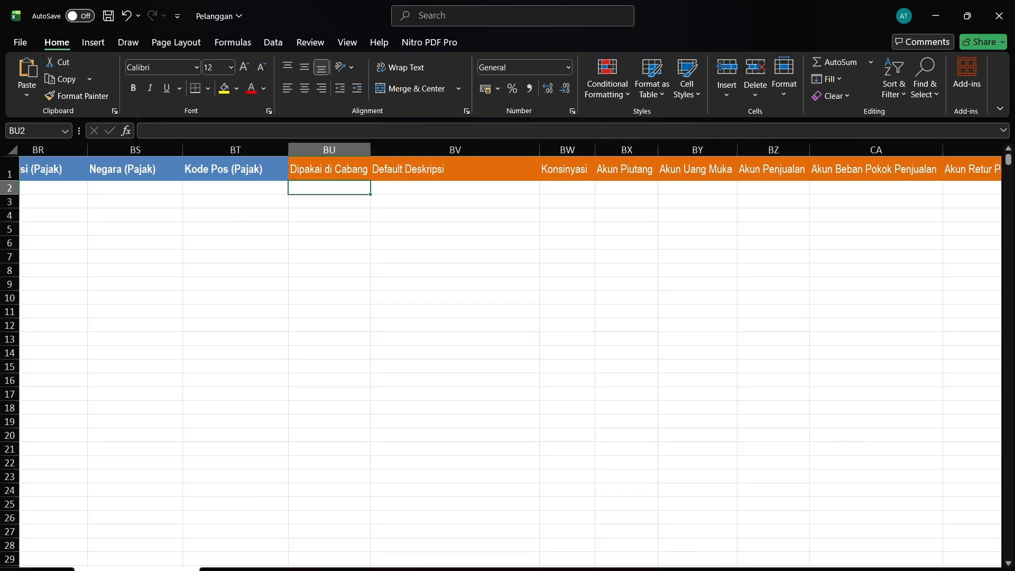
{"action": "scroll", "coordinate": [272, 236], "scroll_direction": "right", "scroll_amount": 2}
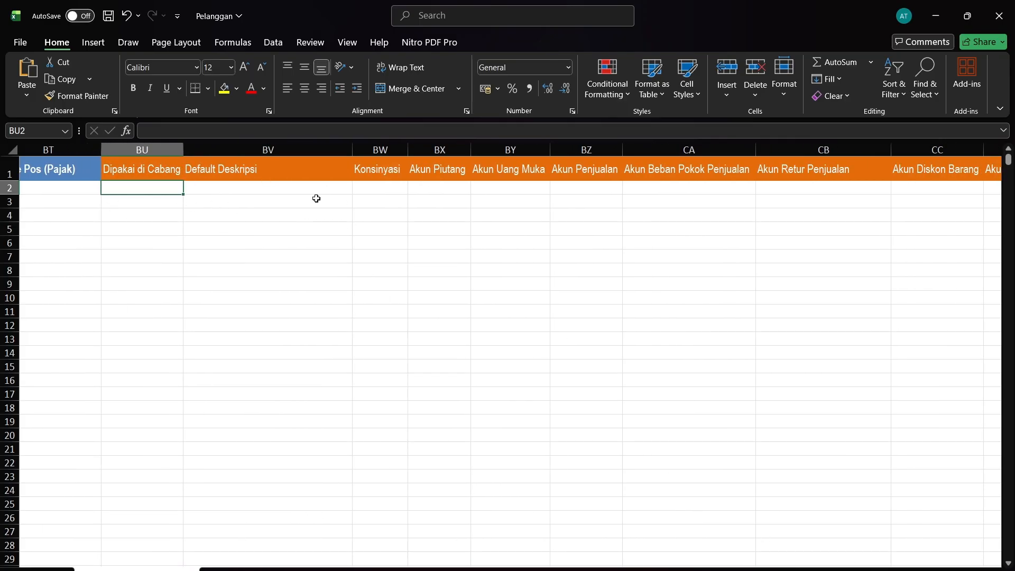
{"action": "scroll", "coordinate": [440, 251], "scroll_direction": "right", "scroll_amount": 2}
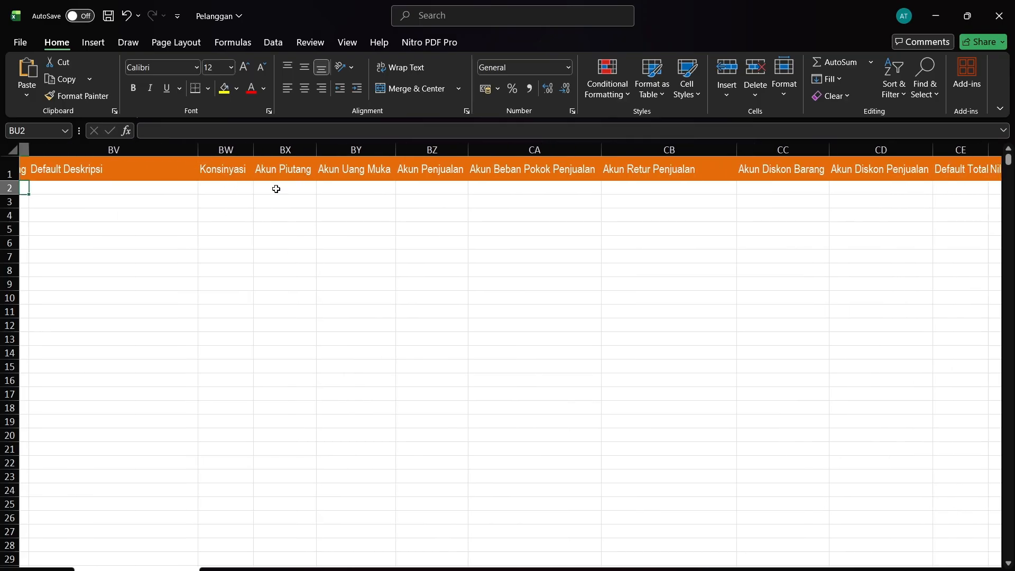
{"action": "left_click", "coordinate": [272, 190]}
{"action": "left_click", "coordinate": [225, 191]}
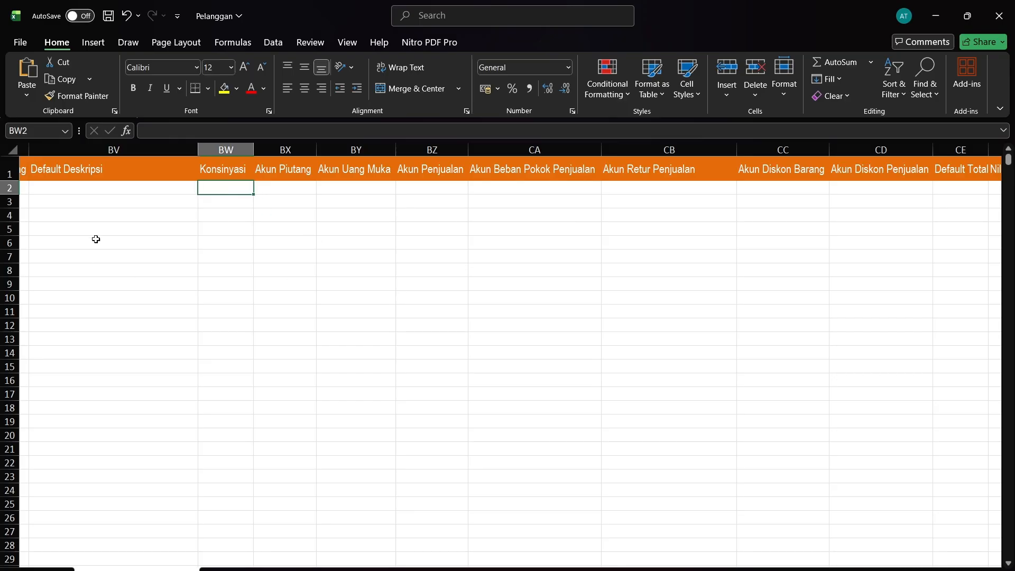
{"action": "left_click", "coordinate": [288, 191]}
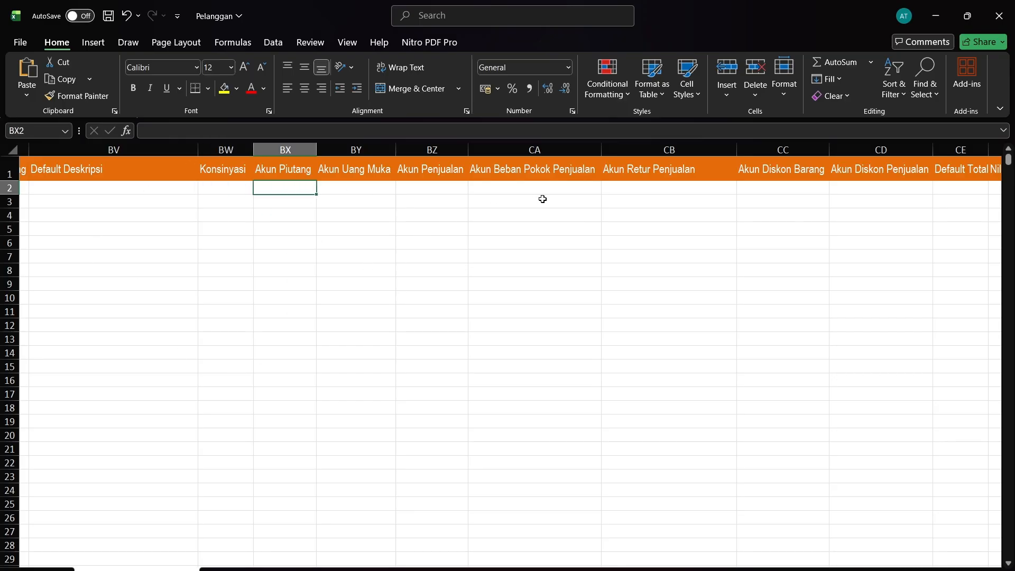
{"action": "left_click", "coordinate": [715, 190]}
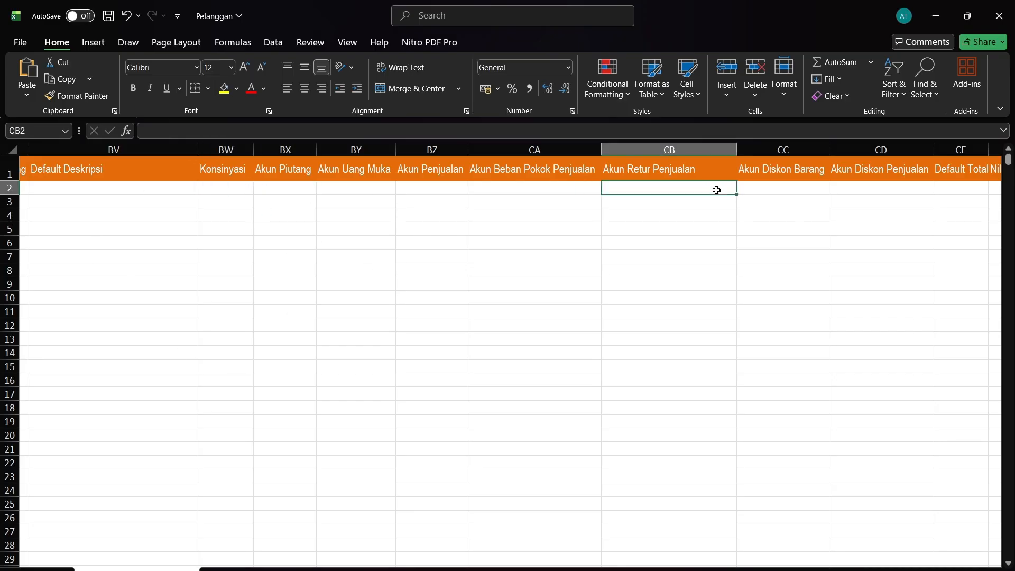
{"action": "left_click", "coordinate": [291, 185]}
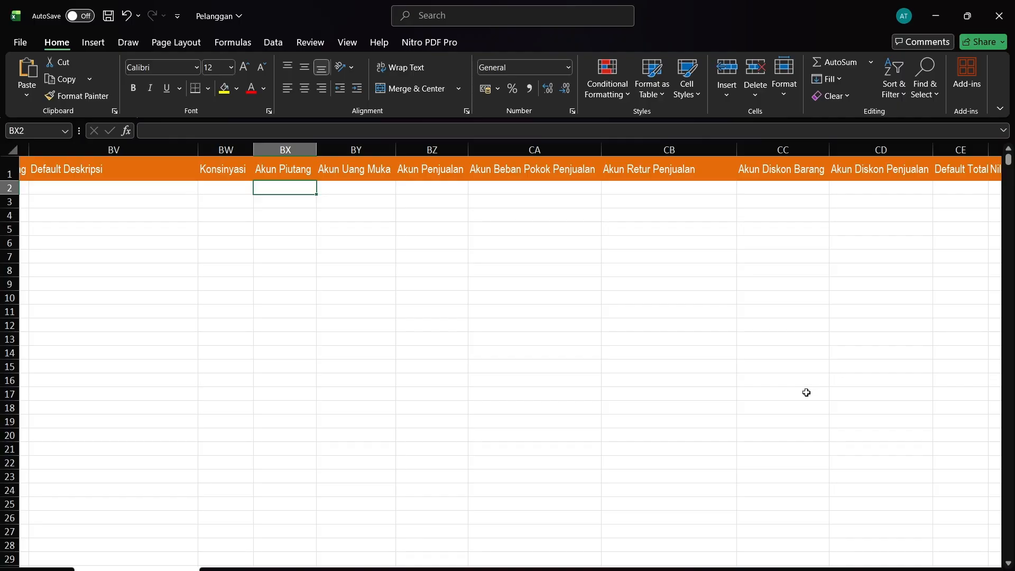
Read the optional note on Bagan Akun Penjualan in Accurate Online's customer form under Penjualan and return to the Excel template
{"action": "key", "text": "alt+Tab"}
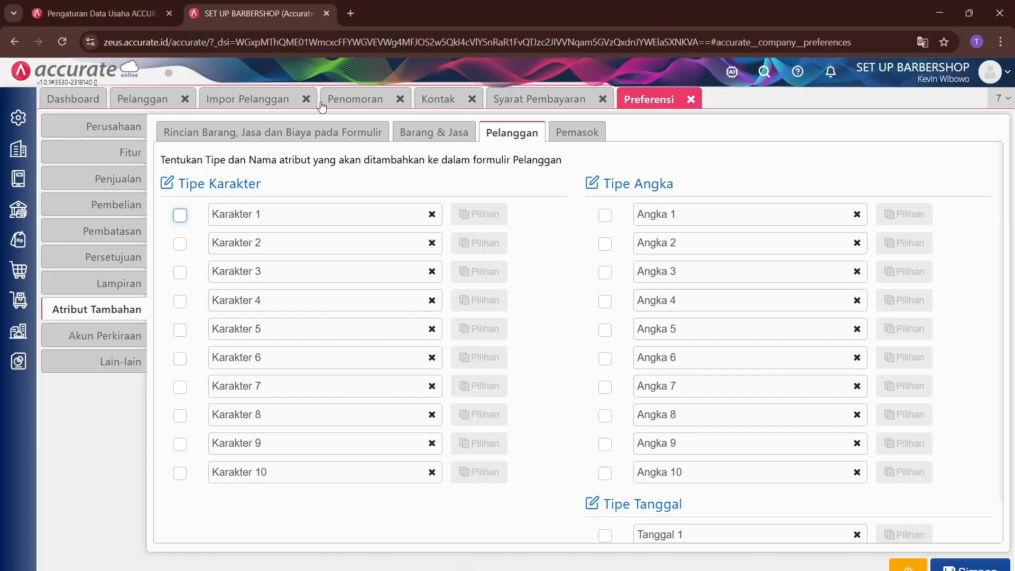
{"action": "left_click", "coordinate": [167, 100]}
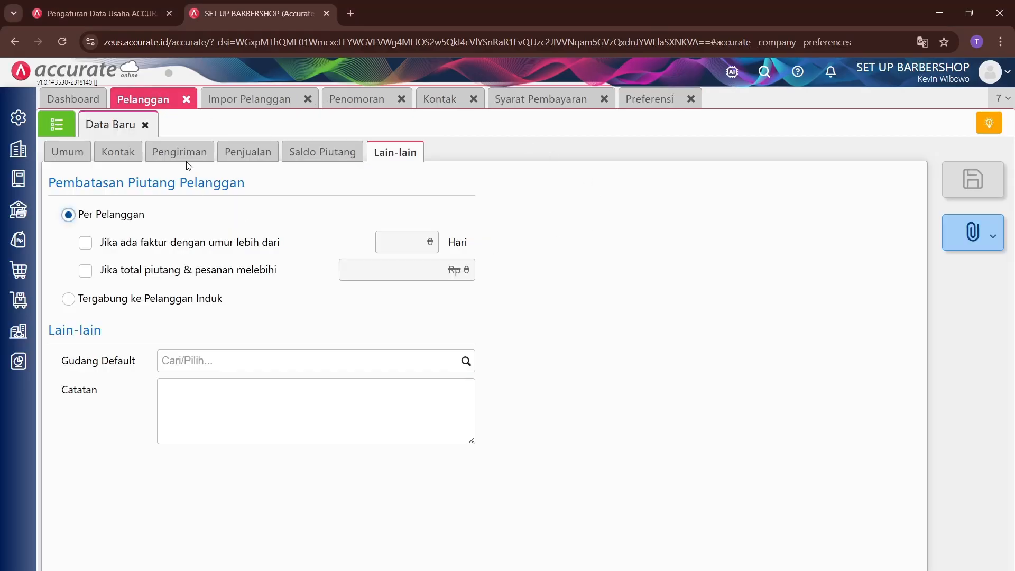
{"action": "left_click", "coordinate": [228, 154]}
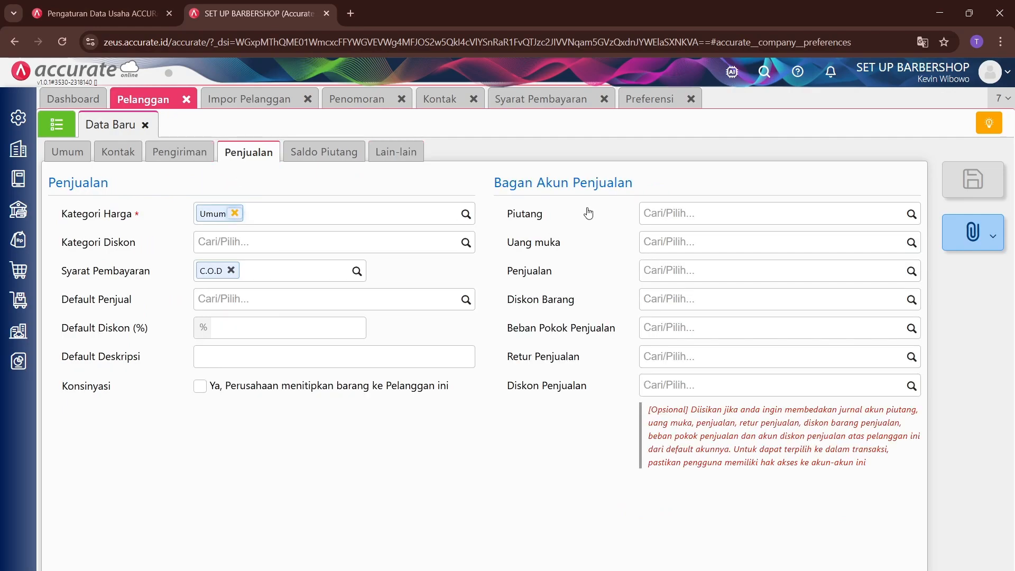
{"action": "left_click_drag", "start_coordinate": [588, 213], "coordinate": [509, 216]}
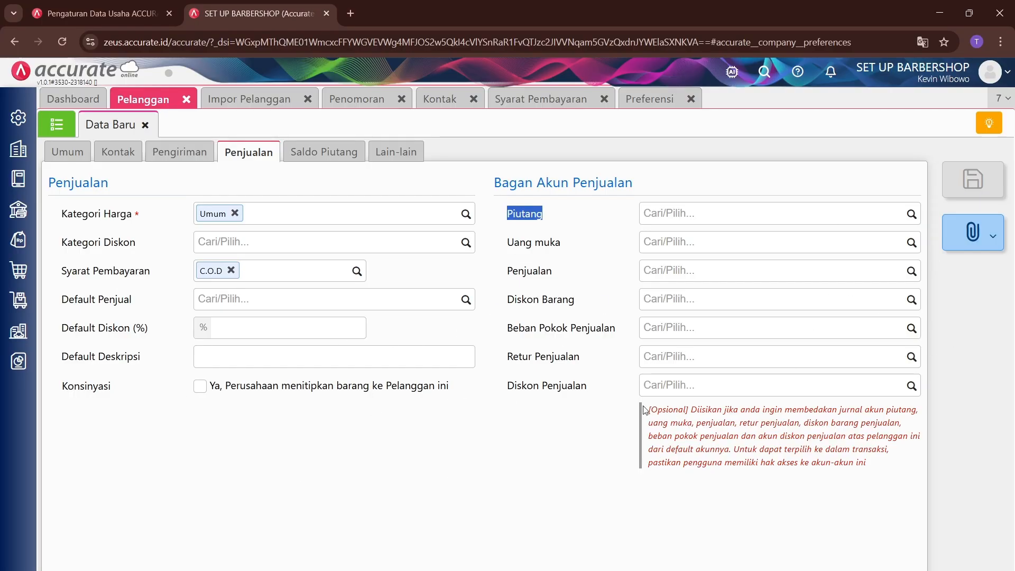
{"action": "left_click_drag", "start_coordinate": [674, 412], "coordinate": [654, 421]}
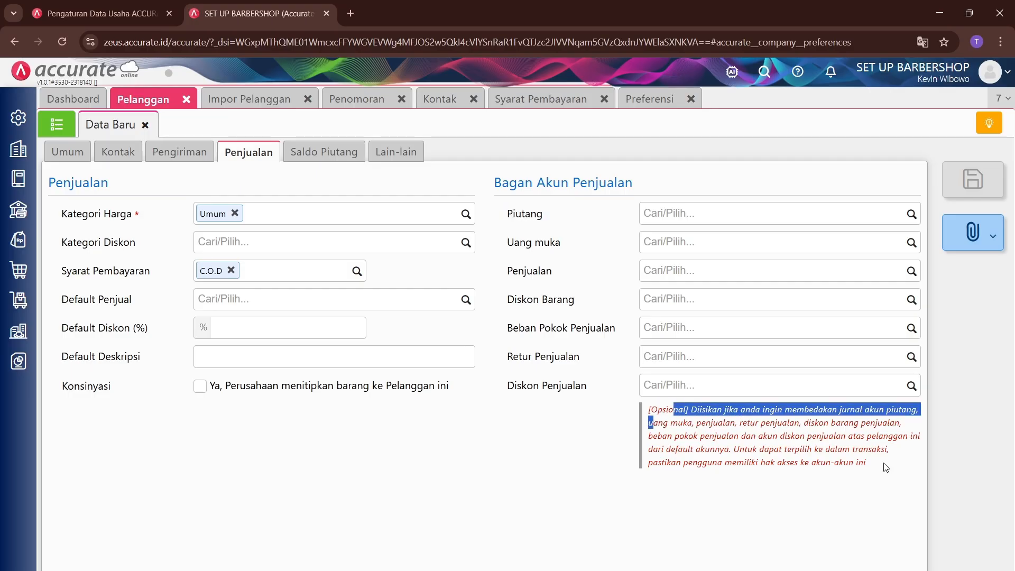
{"action": "left_click_drag", "start_coordinate": [885, 468], "coordinate": [696, 423]}
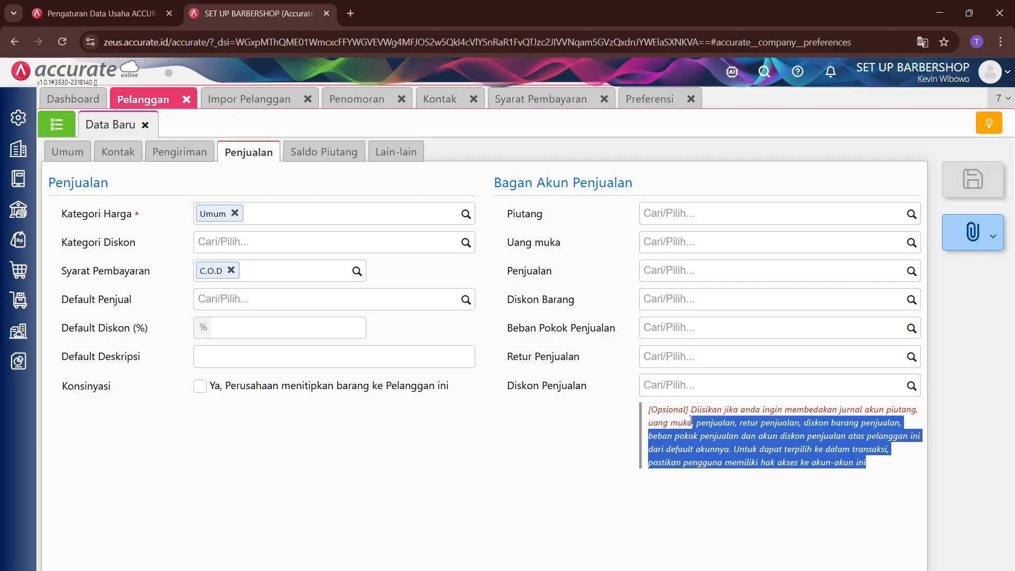
{"action": "left_click_drag", "start_coordinate": [691, 420], "coordinate": [689, 409]}
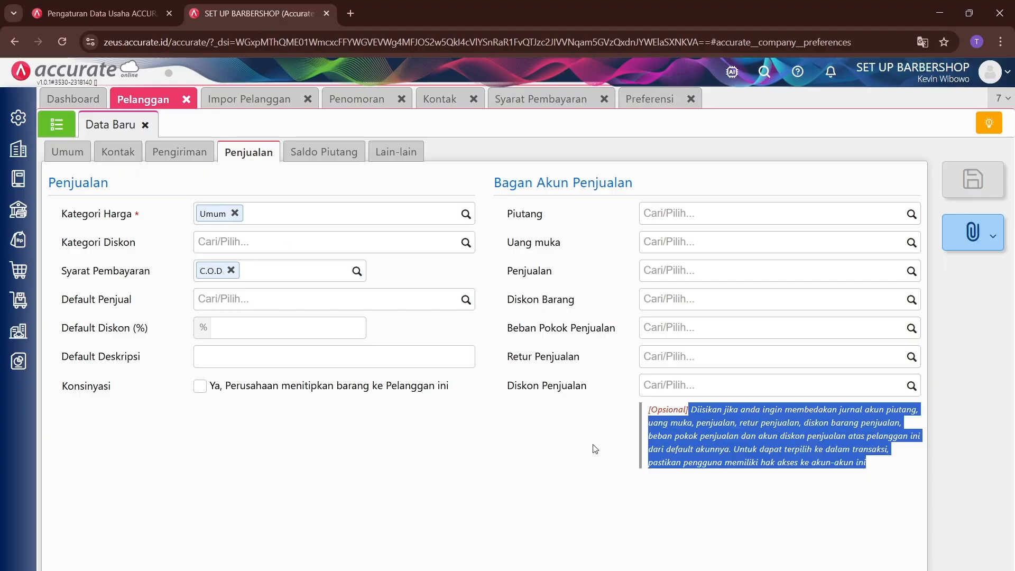
{"action": "key", "text": "alt+Tab"}
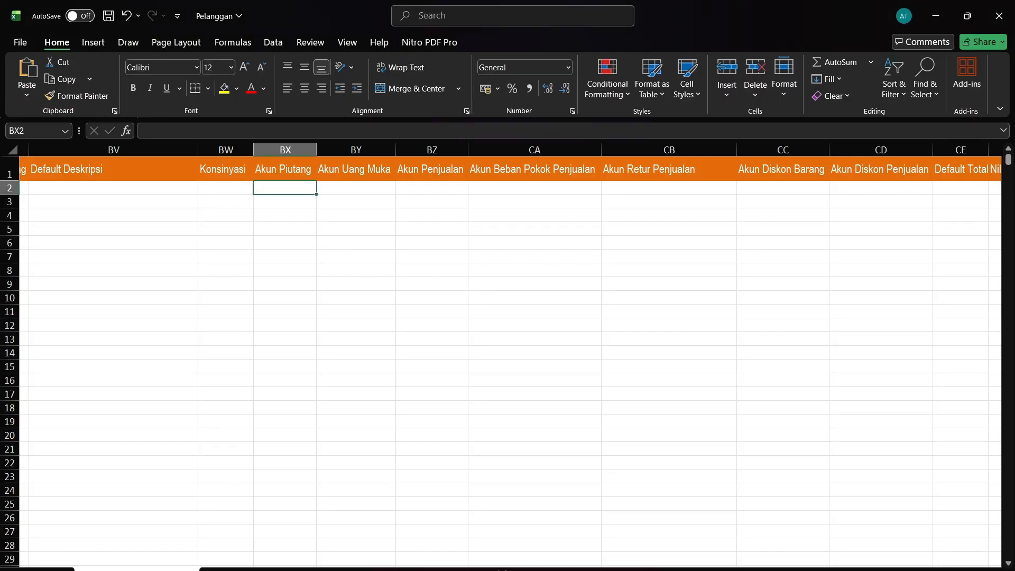
Review the template's remaining columns up to Gudang Default and read their descriptions on the column explanation sheet
{"action": "scroll", "coordinate": [507, 317], "scroll_direction": "right", "scroll_amount": 5}
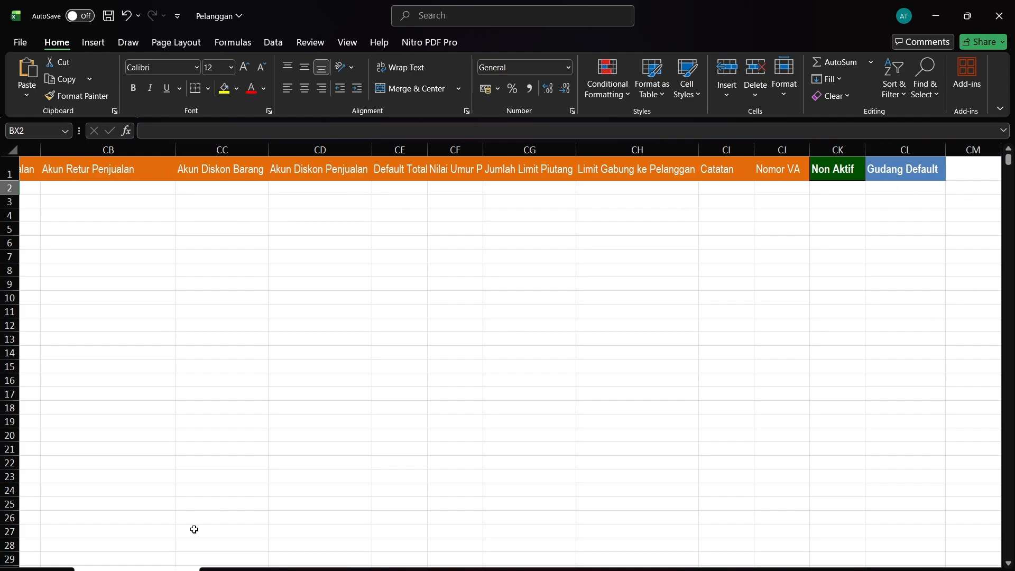
{"action": "left_click", "coordinate": [248, 569]}
{"action": "scroll", "coordinate": [859, 395], "scroll_direction": "down", "scroll_amount": 1}
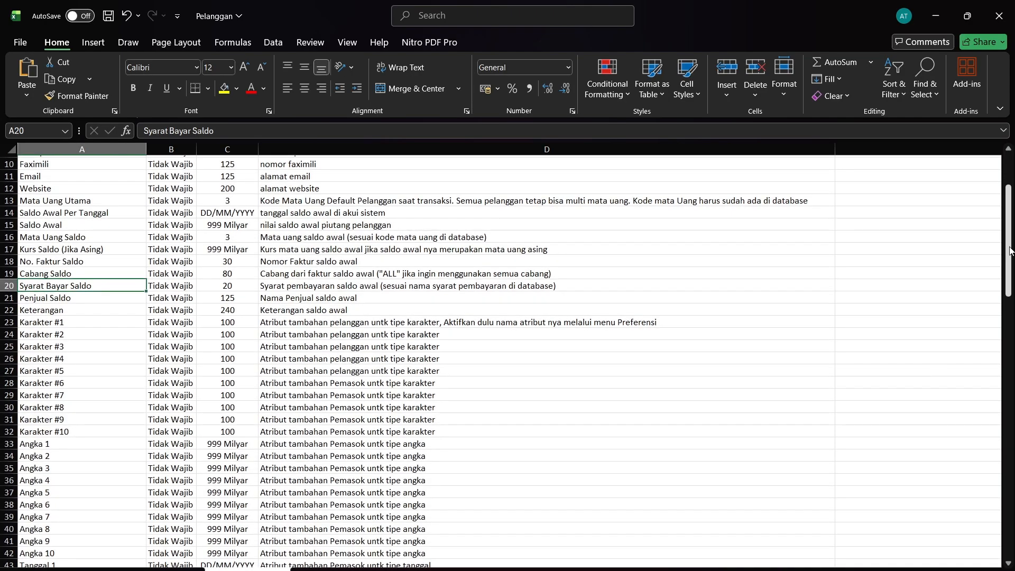
{"action": "left_click_drag", "start_coordinate": [1009, 246], "coordinate": [1009, 506]}
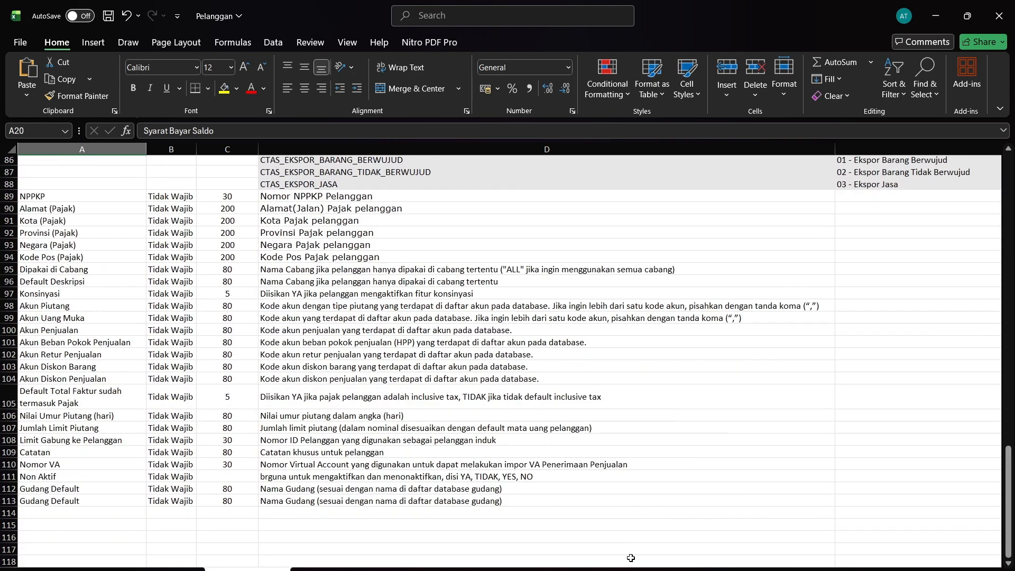
{"action": "left_click", "coordinate": [126, 569]}
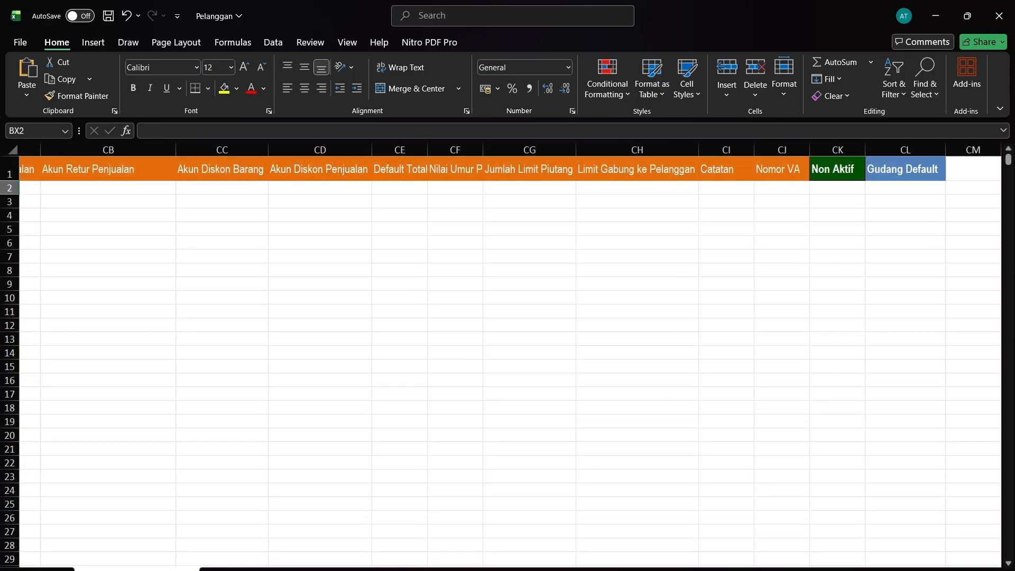
Save the Pelanggan workbook and switch to Accurate Online in the browser
{"action": "scroll", "coordinate": [448, 371], "scroll_direction": "left", "scroll_amount": 15}
{"action": "key", "text": "ctrl+s"}
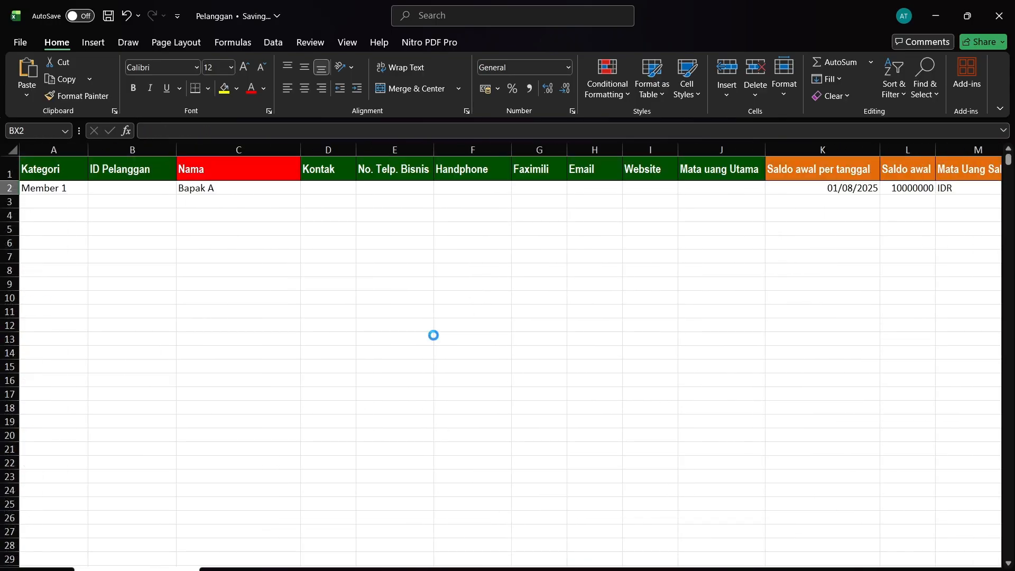
{"action": "key", "text": "alt+Tab"}
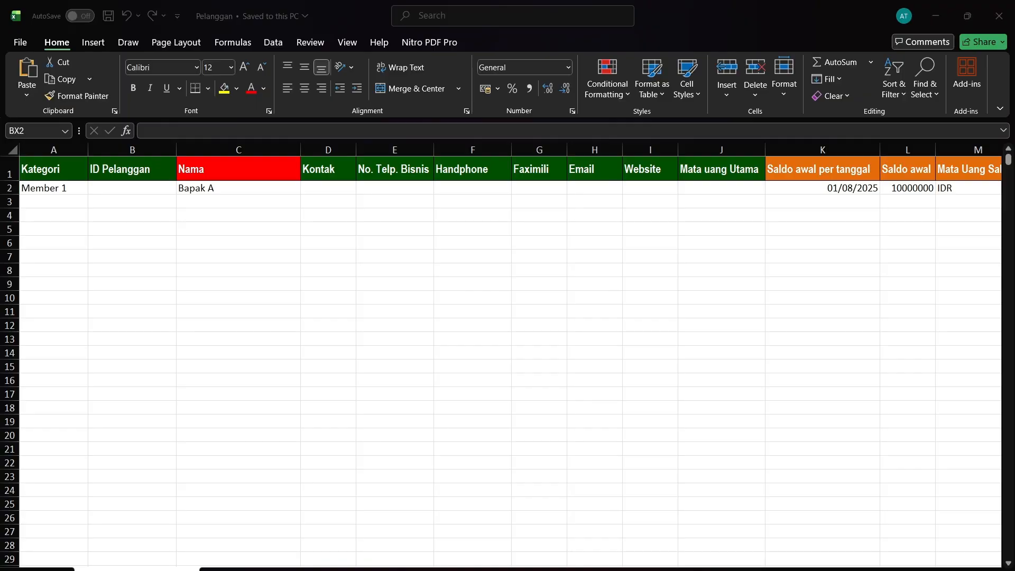
Close the open Penomoran, Kontak, Syarat Pembayaran and Preferensi pages, leaving Impor Pelanggan in view
{"action": "left_click", "coordinate": [354, 100]}
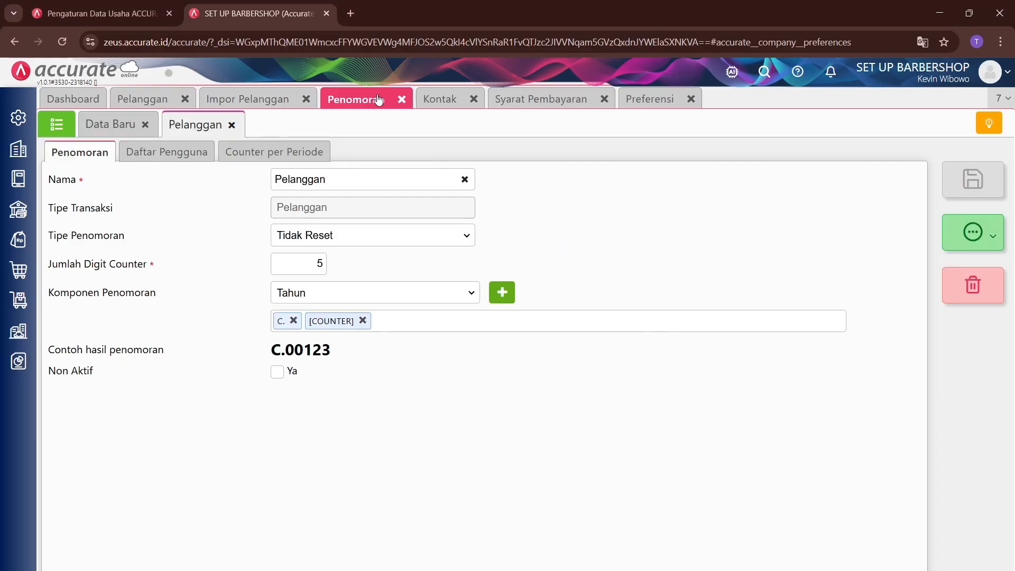
{"action": "left_click", "coordinate": [401, 99]}
{"action": "left_click", "coordinate": [382, 99]}
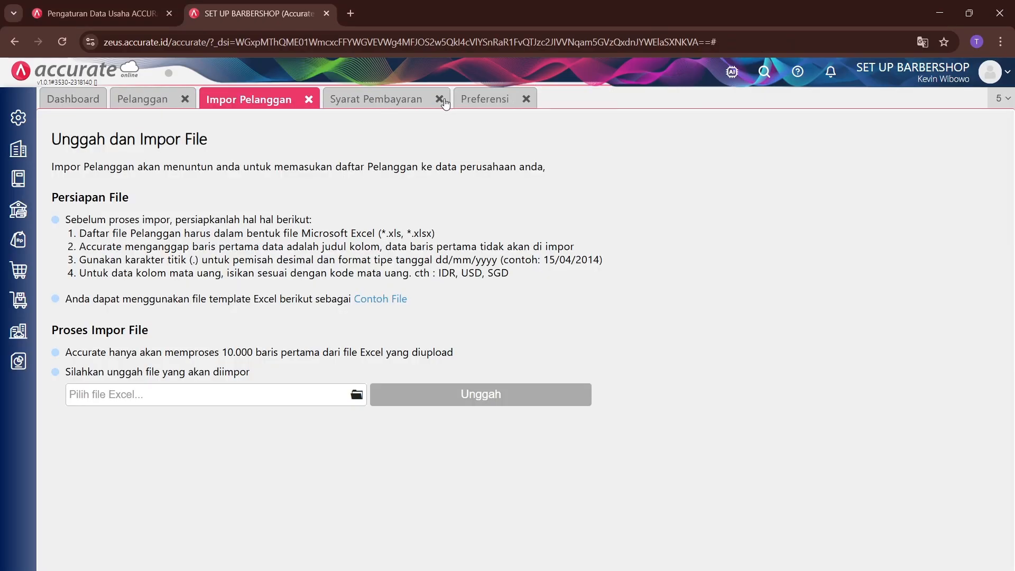
{"action": "left_click", "coordinate": [440, 99]}
{"action": "left_click", "coordinate": [396, 100]}
Upload the Pelanggan Excel file from the Masterdata folder for the customer import
{"action": "left_click", "coordinate": [355, 398]}
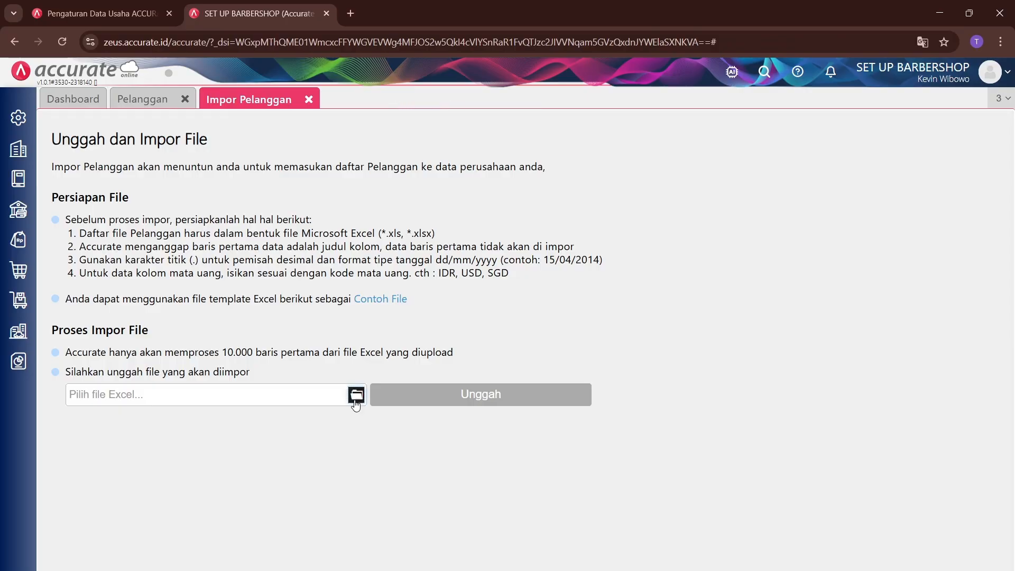
{"action": "scroll", "coordinate": [58, 167], "scroll_direction": "down", "scroll_amount": 4}
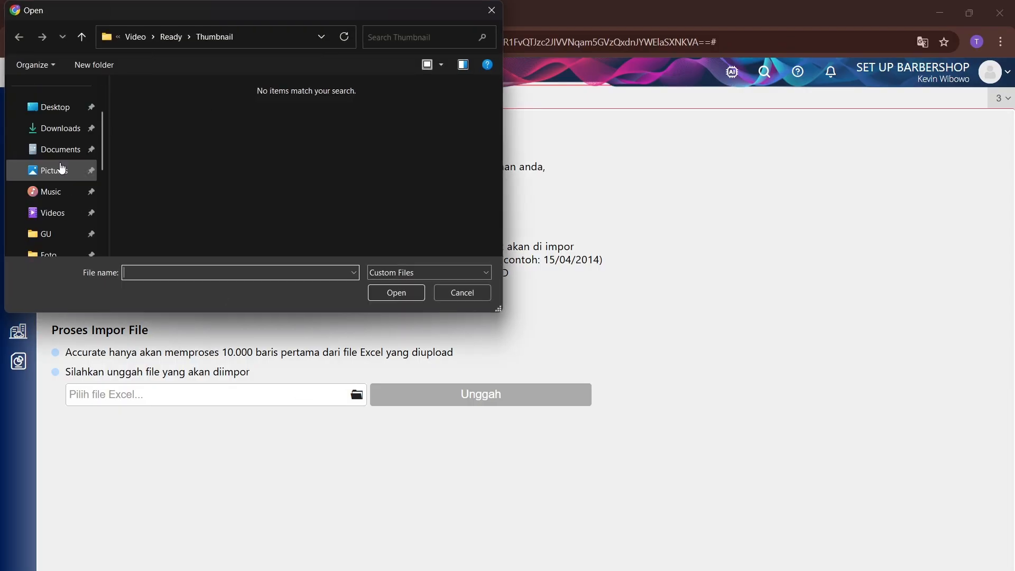
{"action": "left_click", "coordinate": [60, 150]}
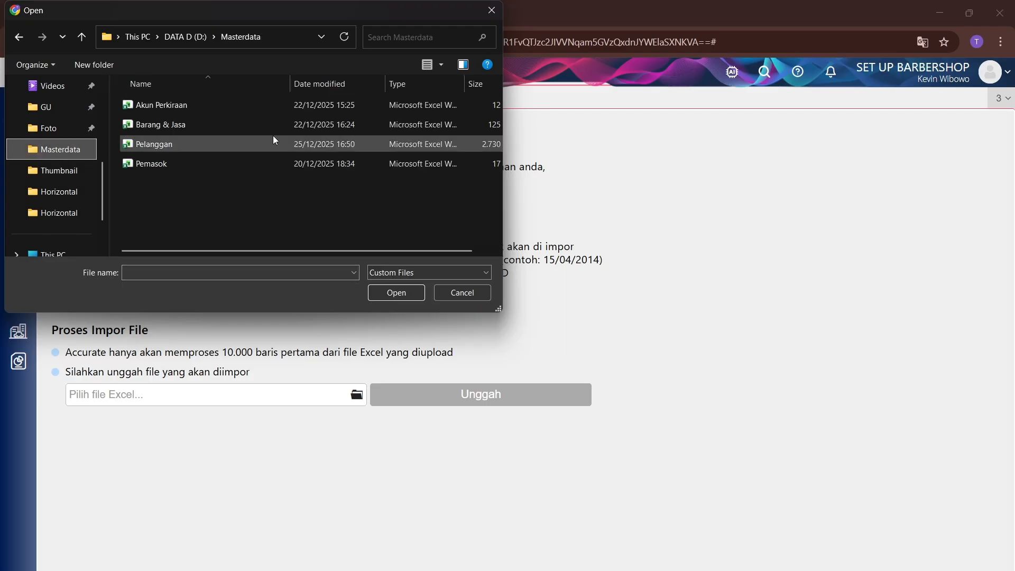
{"action": "left_click", "coordinate": [159, 145]}
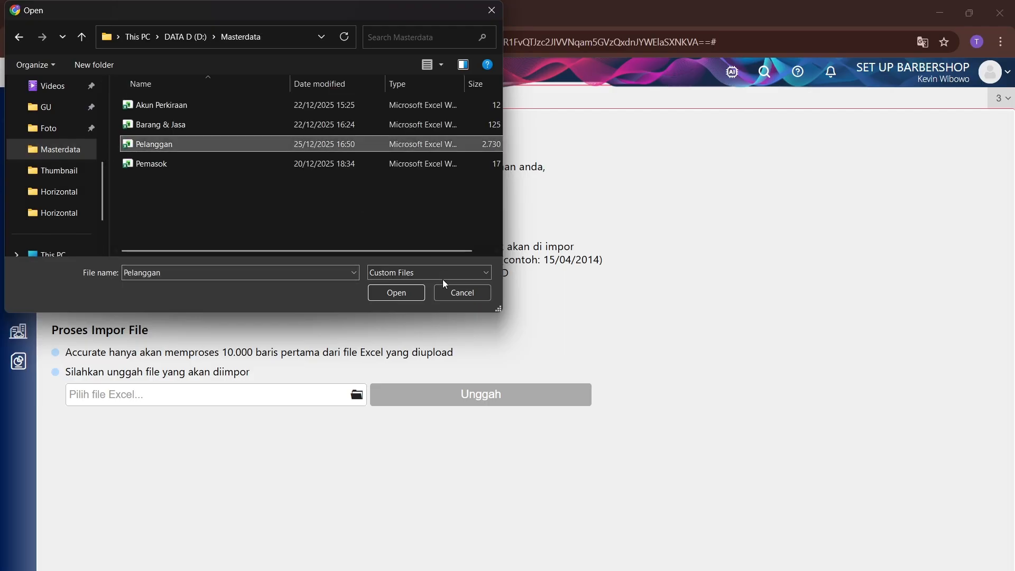
{"action": "left_click", "coordinate": [411, 293]}
{"action": "left_click", "coordinate": [457, 391]}
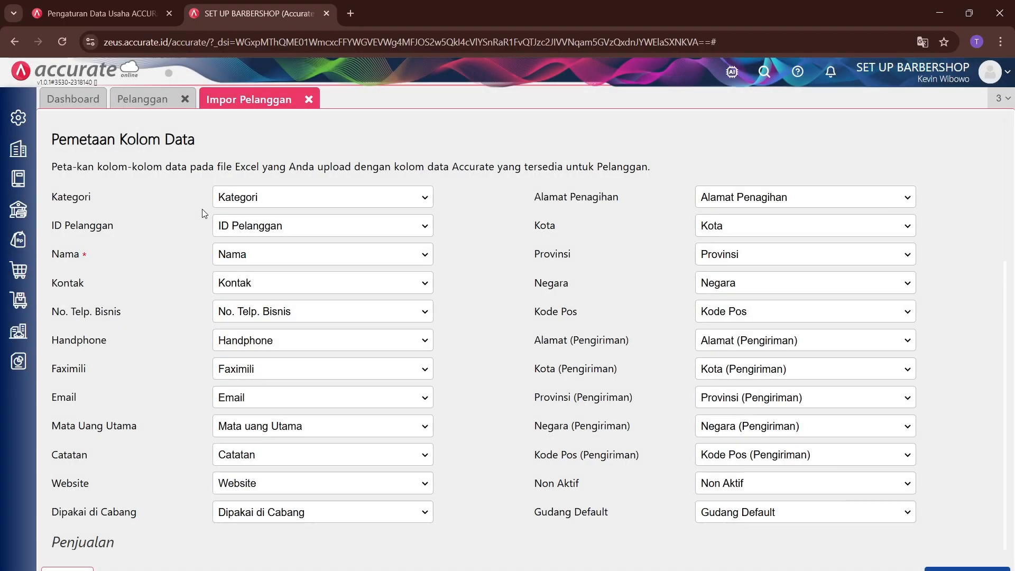
Check the column mapping across the general, Penjualan, Bagan Akun Penjualan and Pajak sections and continue with it as is
{"action": "scroll", "coordinate": [474, 431], "scroll_direction": "down", "scroll_amount": 5}
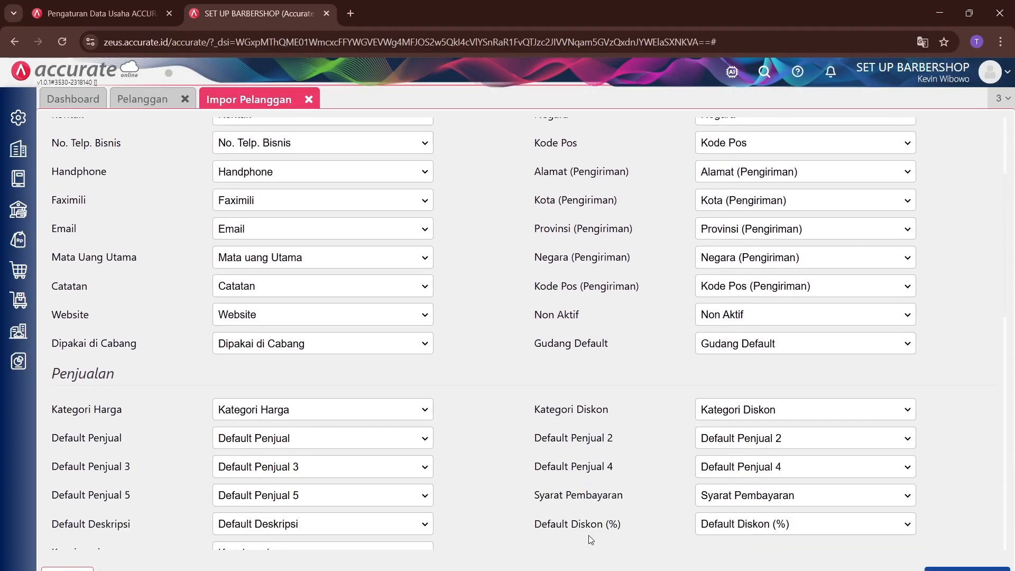
{"action": "scroll", "coordinate": [590, 538], "scroll_direction": "down", "scroll_amount": 1}
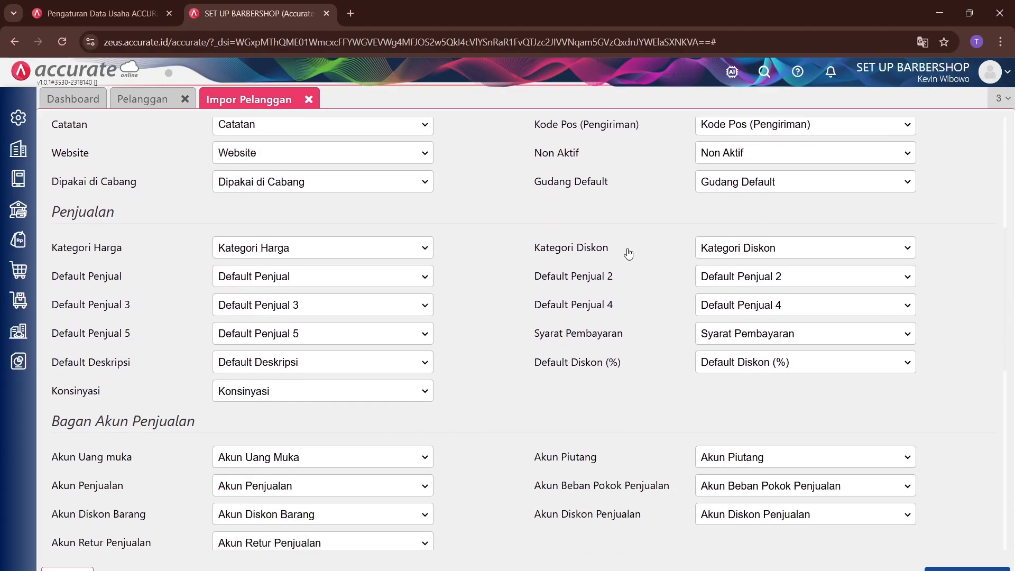
{"action": "left_click_drag", "start_coordinate": [628, 249], "coordinate": [520, 257]}
{"action": "left_click_drag", "start_coordinate": [626, 316], "coordinate": [530, 311]}
{"action": "left_click_drag", "start_coordinate": [678, 367], "coordinate": [550, 365]}
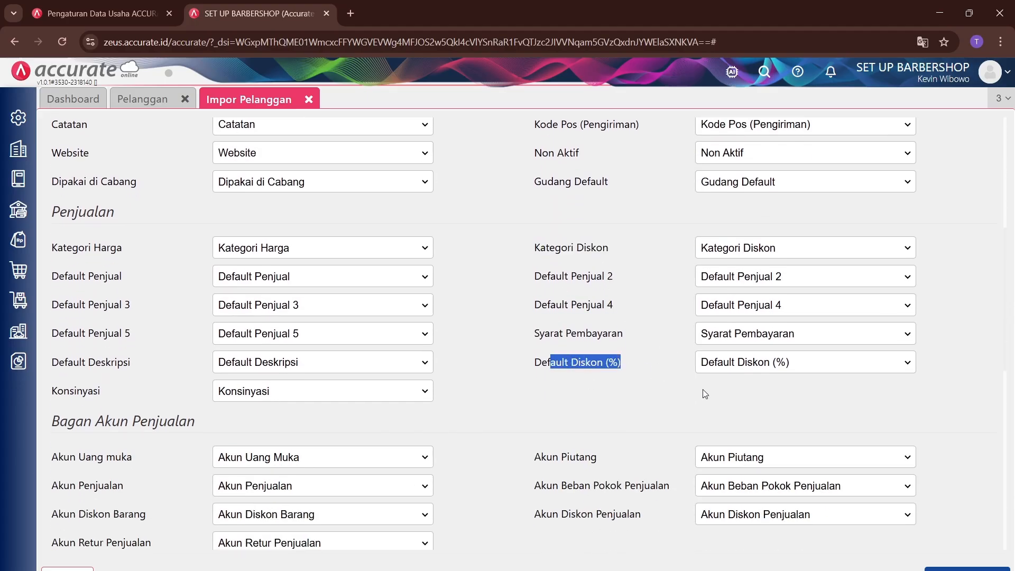
{"action": "scroll", "coordinate": [585, 410], "scroll_direction": "down", "scroll_amount": 3}
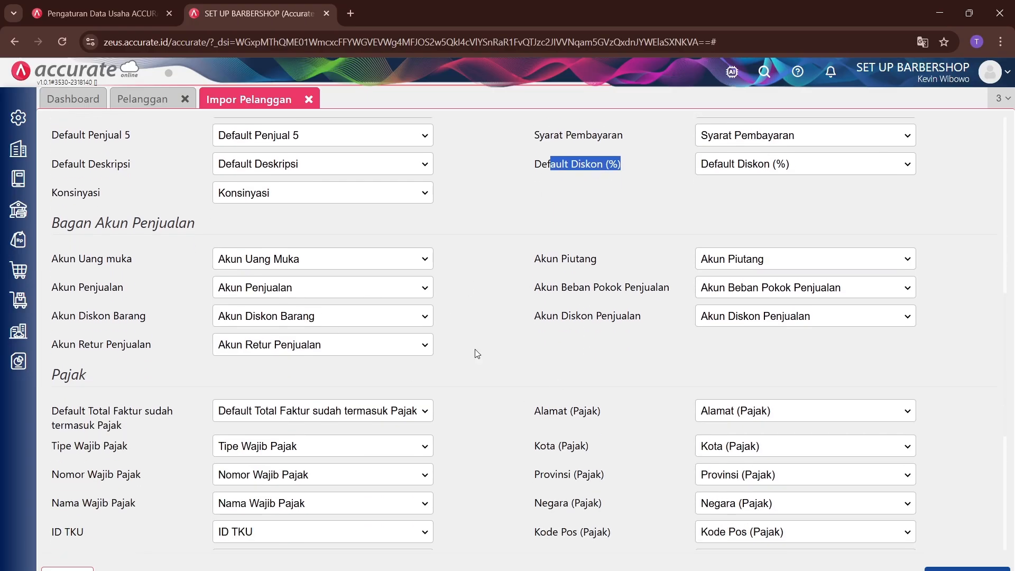
{"action": "left_click", "coordinate": [967, 569]}
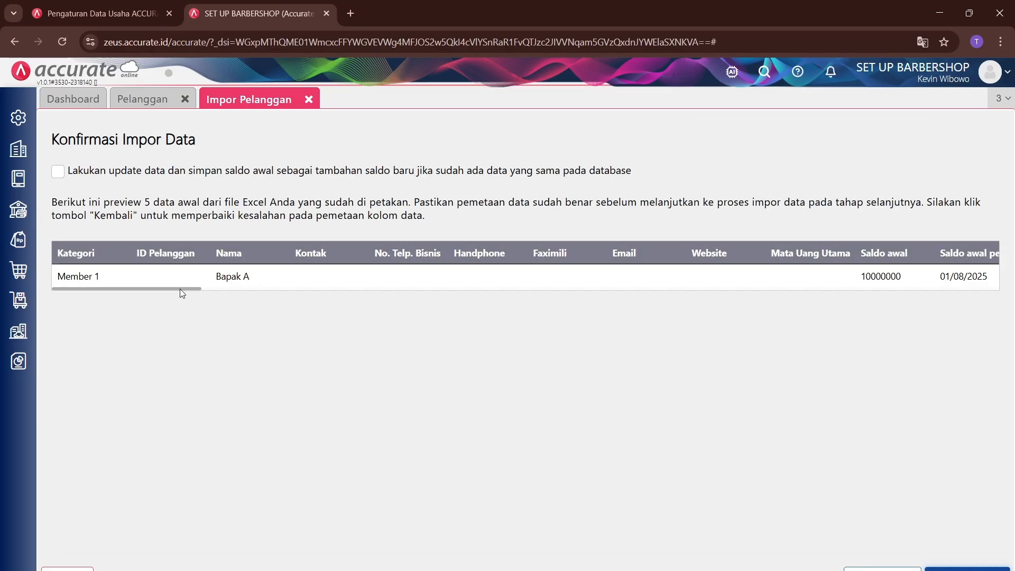
Check the mapped data preview, run the customer import and read its result
{"action": "left_click_drag", "start_coordinate": [180, 289], "coordinate": [546, 316]}
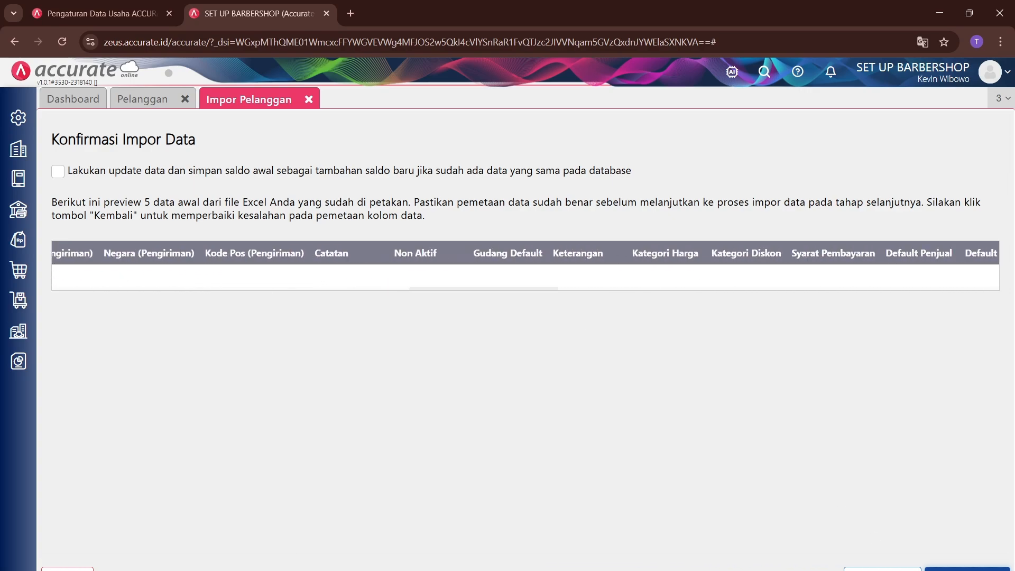
{"action": "left_click", "coordinate": [967, 569]}
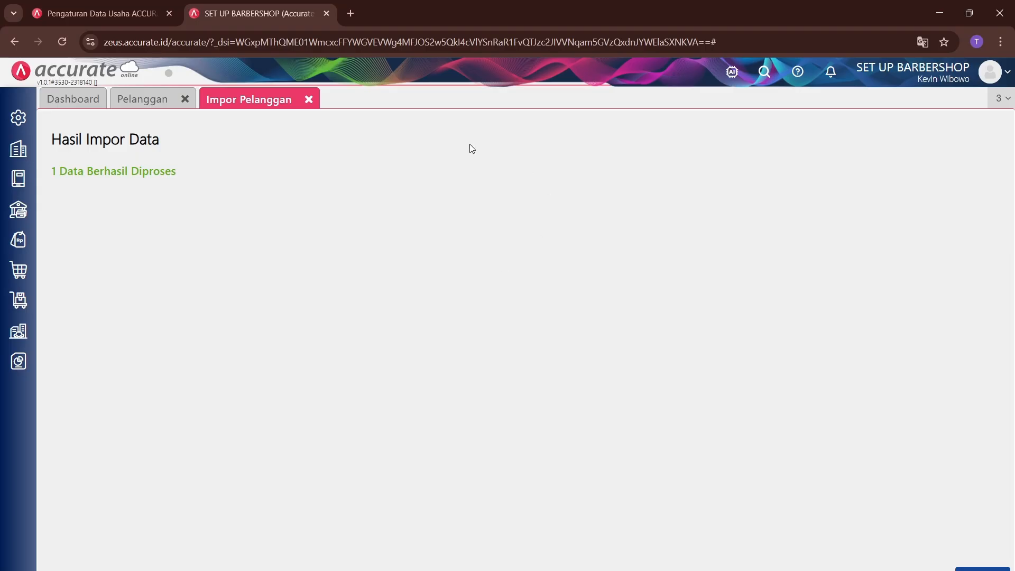
{"action": "left_click_drag", "start_coordinate": [185, 175], "coordinate": [60, 177]}
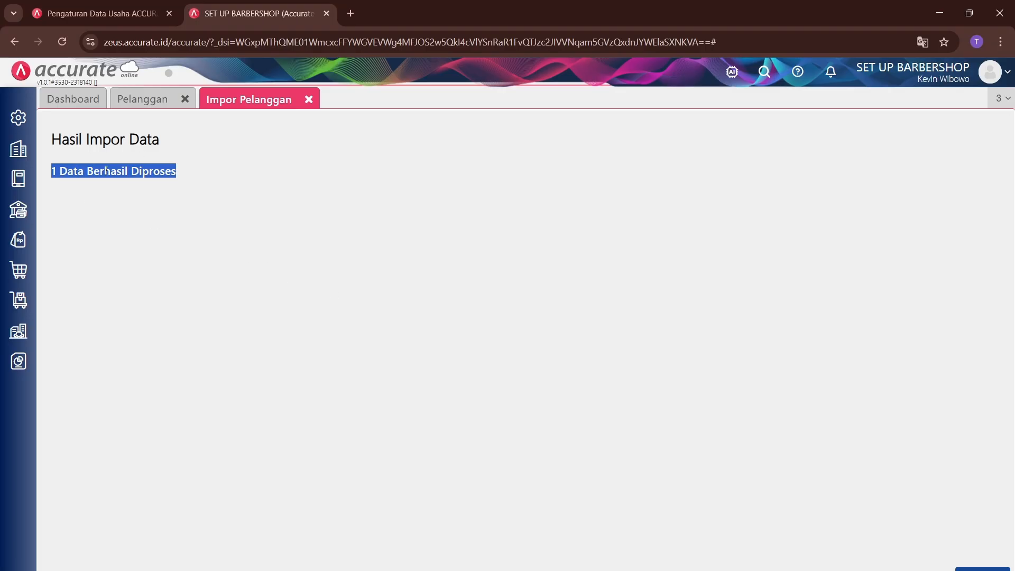
Open the imported customer's record from the Pelanggan list and check its opening receivable under Saldo Piutang
{"action": "left_click", "coordinate": [149, 99]}
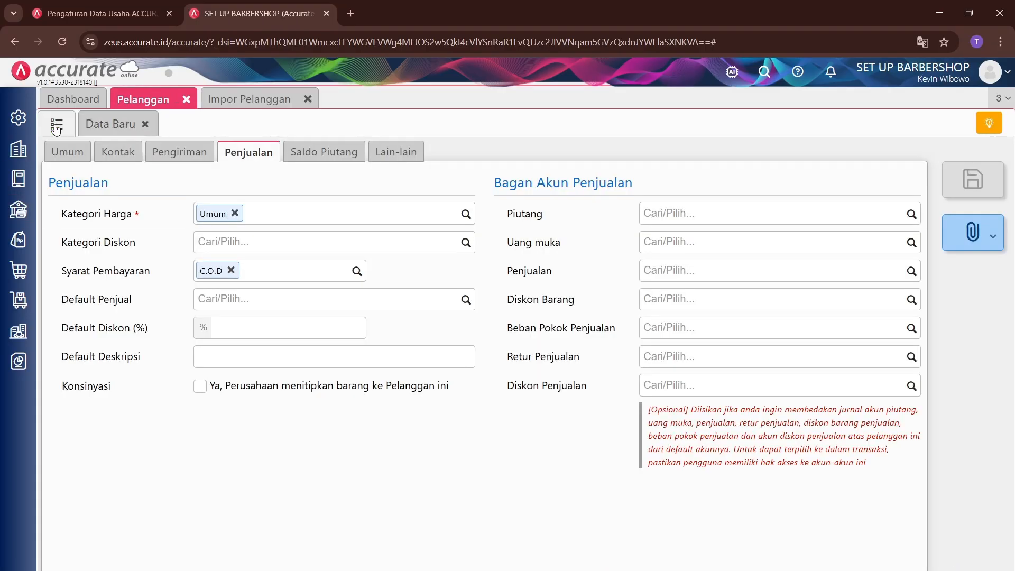
{"action": "left_click", "coordinate": [56, 126]}
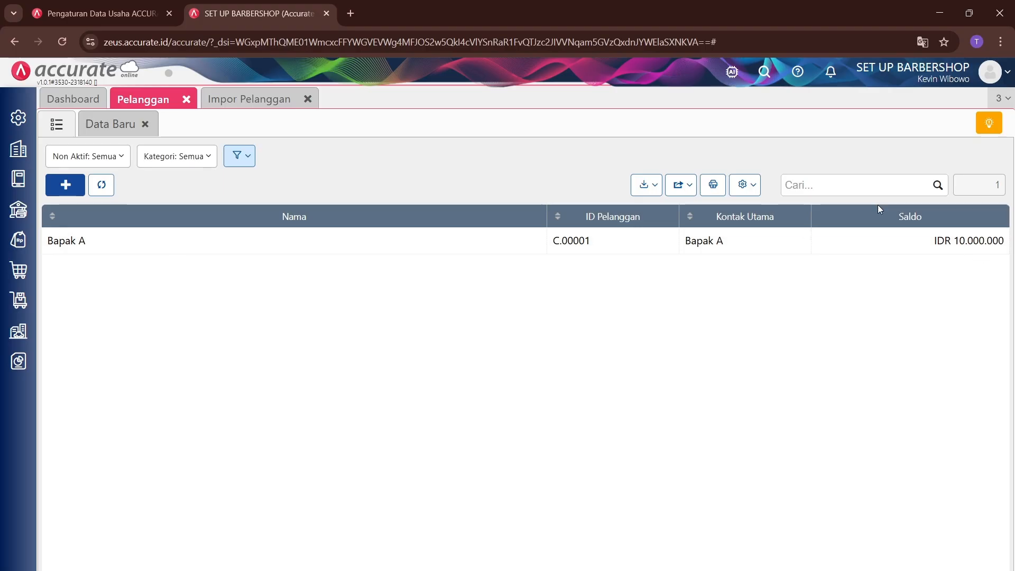
{"action": "left_click", "coordinate": [447, 245]}
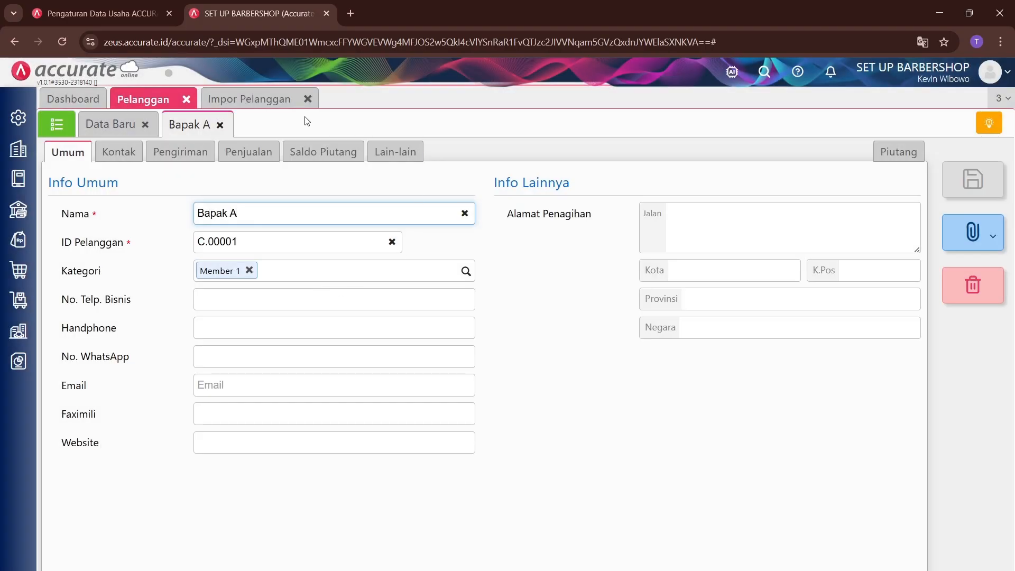
{"action": "left_click", "coordinate": [296, 153]}
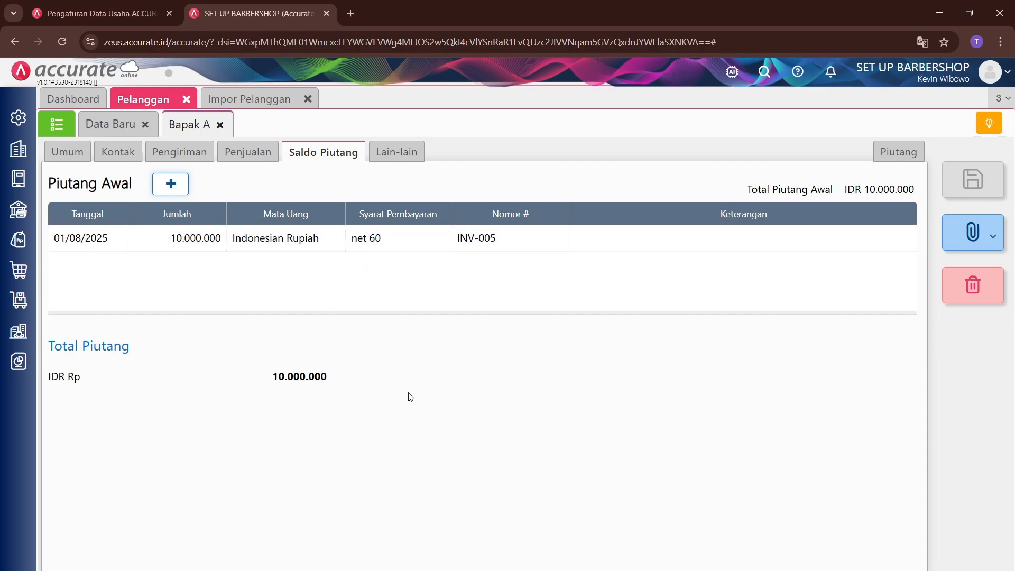
{"action": "double_click", "coordinate": [299, 376]}
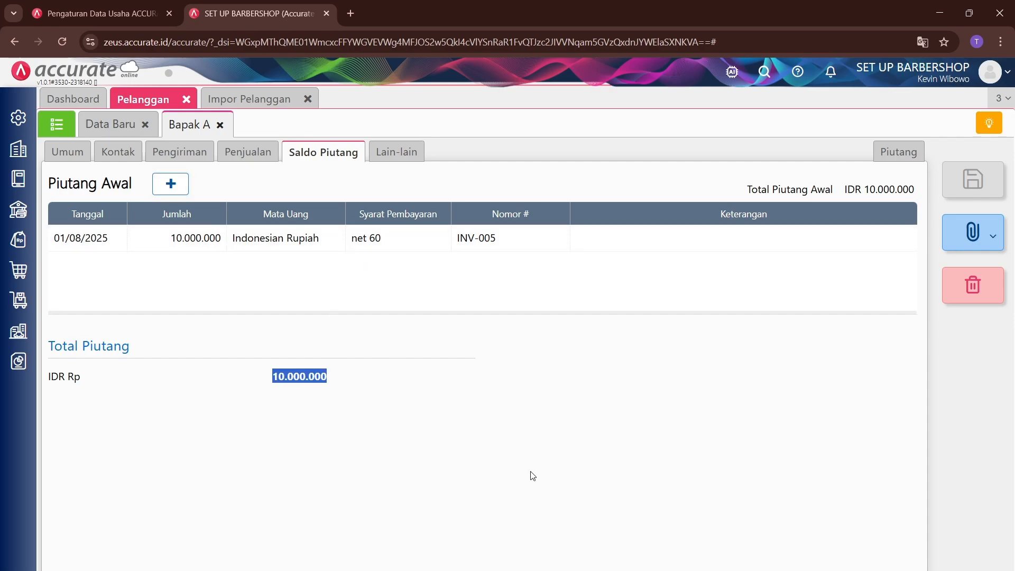
Display the Faktur Belum Lunas report from the Piutang category as of 25/12/2025 for all branches
{"action": "mouse_move", "coordinate": [16, 361]}
{"action": "left_click", "coordinate": [65, 441]}
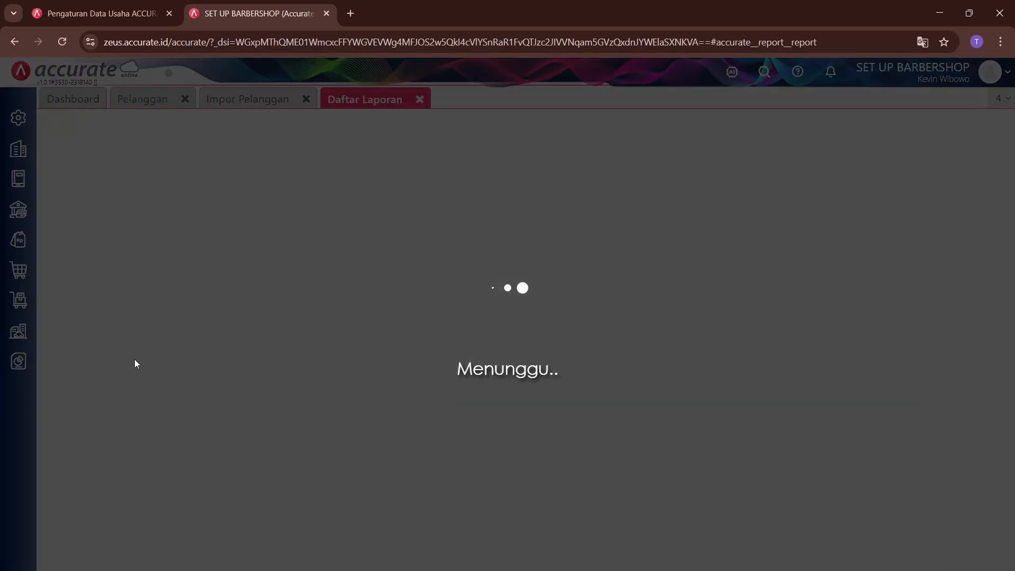
{"action": "scroll", "coordinate": [143, 439], "scroll_direction": "down", "scroll_amount": 2}
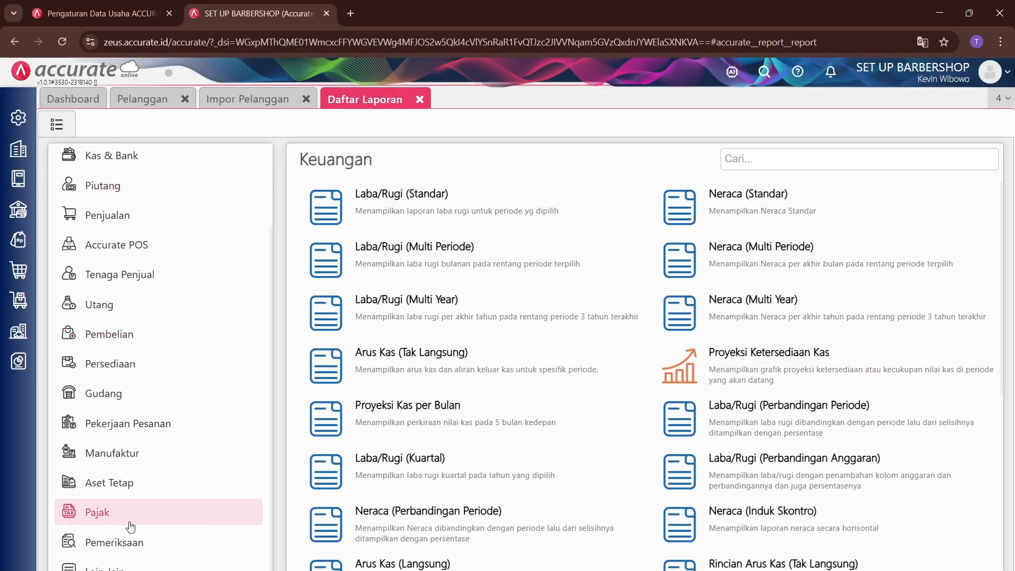
{"action": "left_click", "coordinate": [148, 183]}
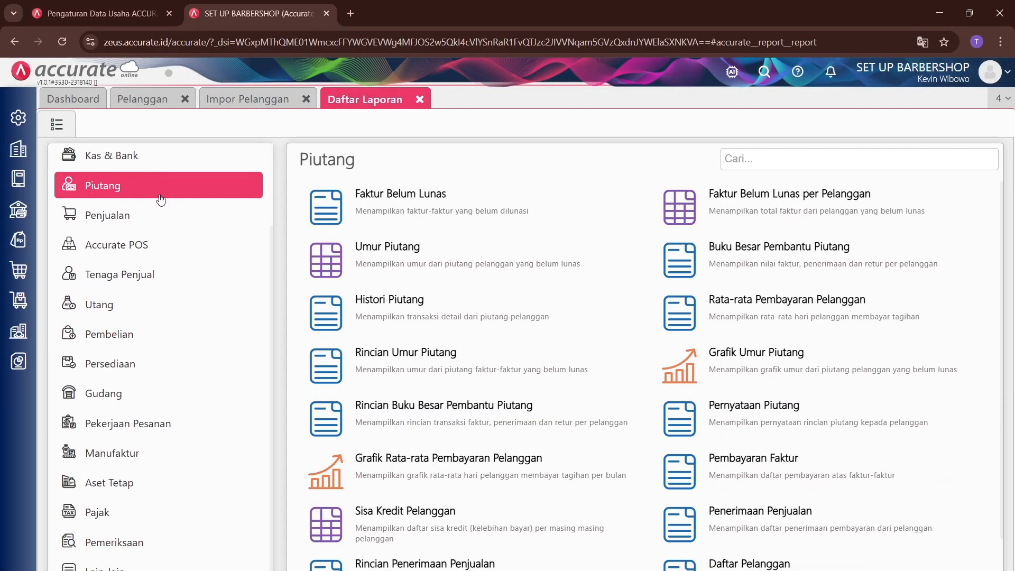
{"action": "left_click", "coordinate": [464, 203]}
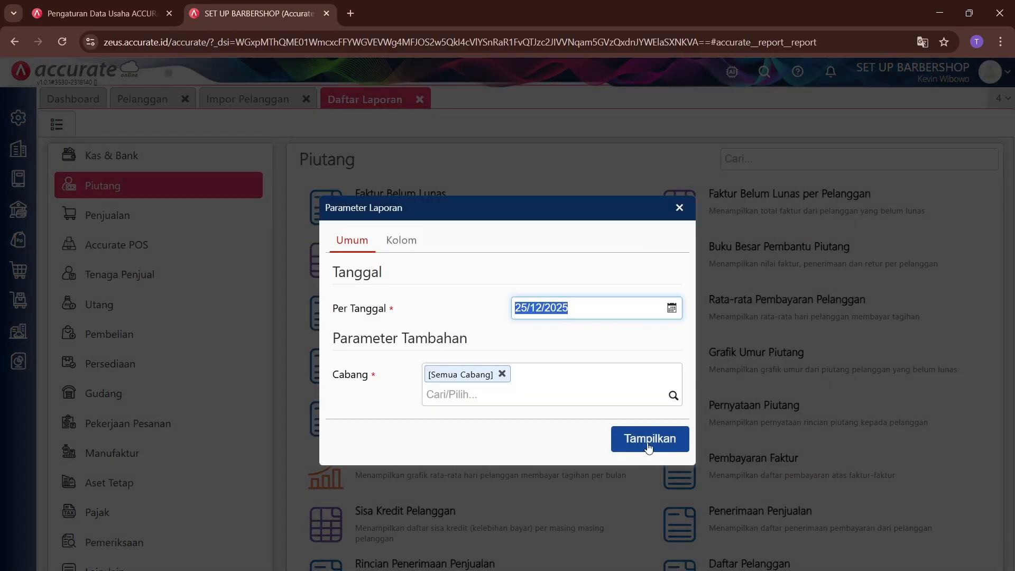
{"action": "left_click", "coordinate": [649, 446]}
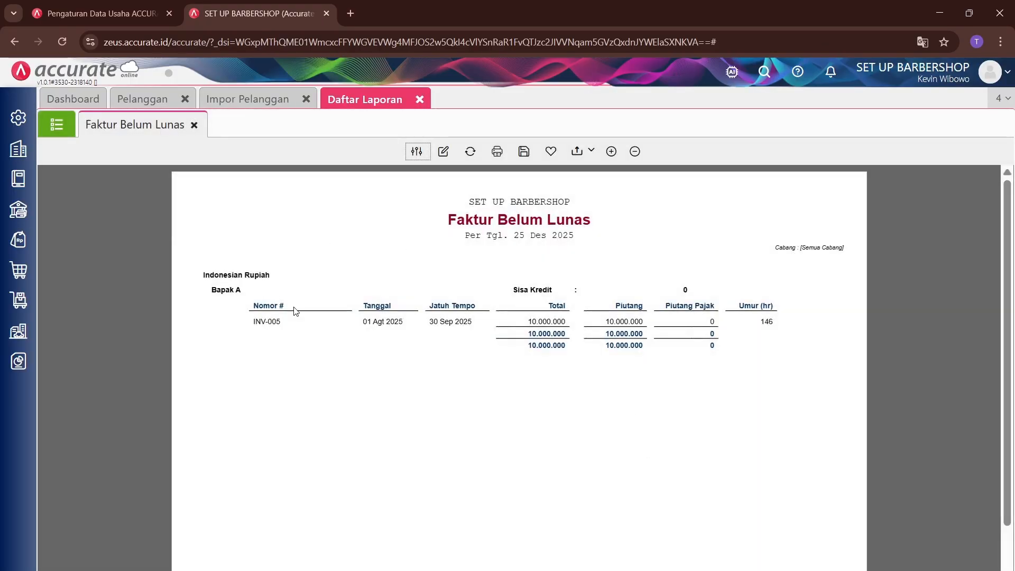
Examine the customer, invoice date and due date in the Faktur Belum Lunas report and return to the Piutang report list
{"action": "left_click_drag", "start_coordinate": [244, 290], "coordinate": [201, 296]}
{"action": "left_click_drag", "start_coordinate": [419, 330], "coordinate": [358, 331]}
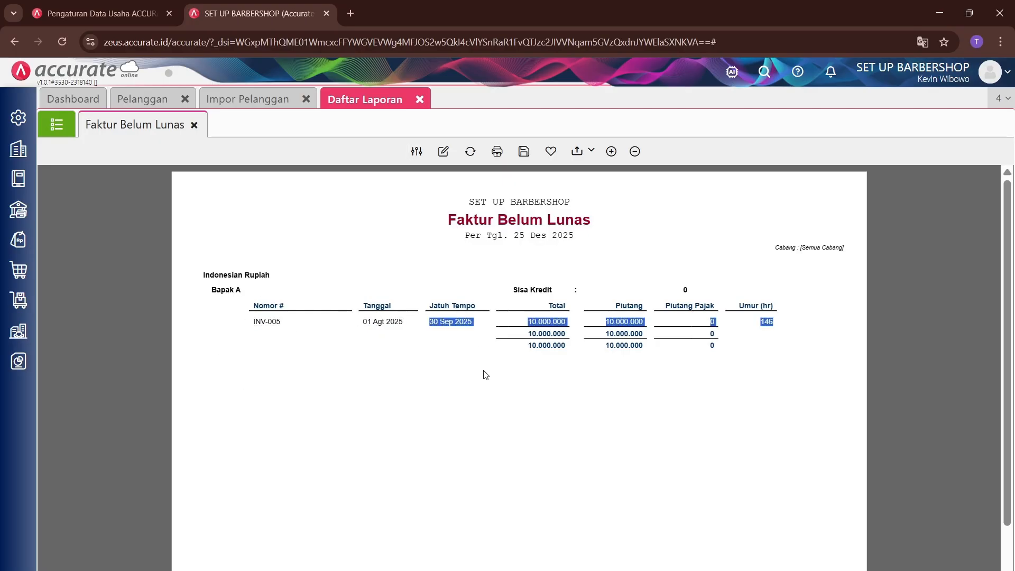
{"action": "left_click", "coordinate": [435, 337]}
{"action": "left_click_drag", "start_coordinate": [426, 326], "coordinate": [474, 323]}
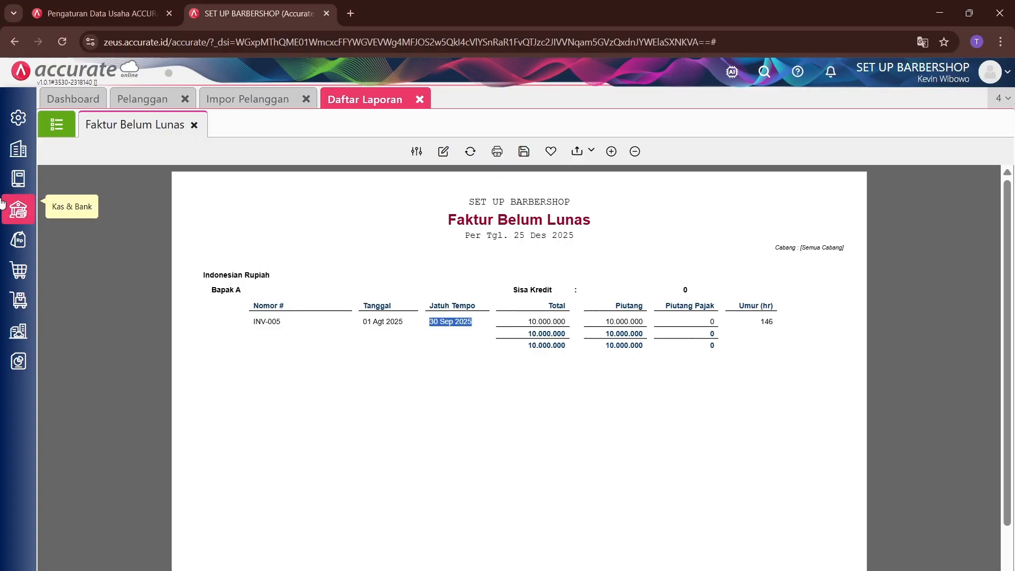
{"action": "left_click", "coordinate": [18, 240]}
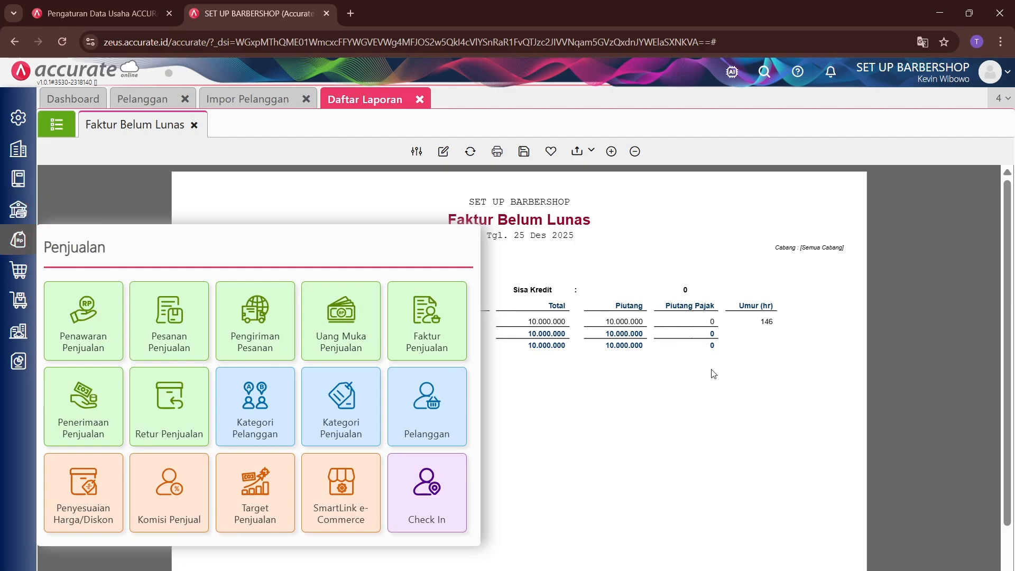
{"action": "left_click", "coordinate": [57, 124]}
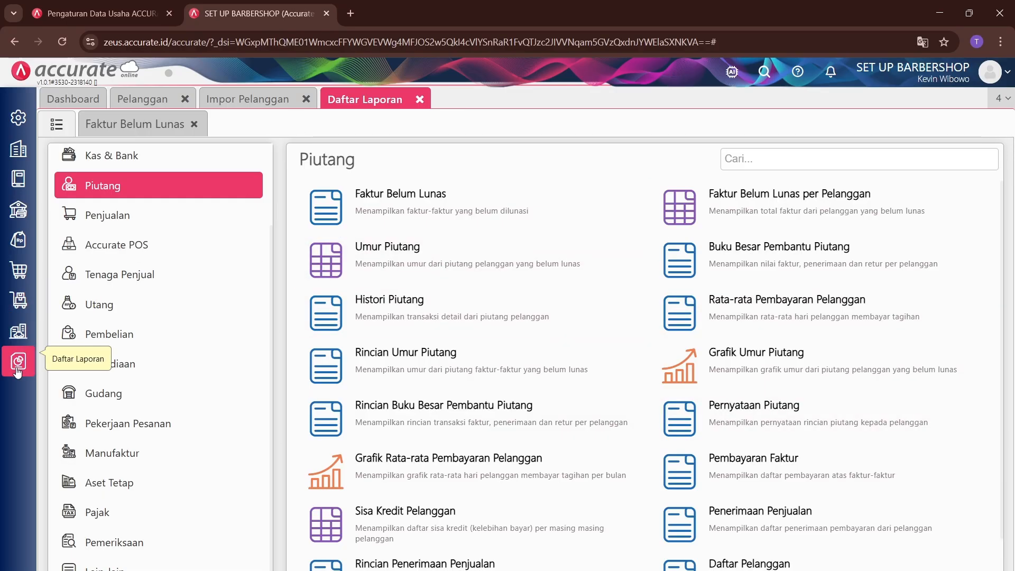
{"action": "left_click", "coordinate": [19, 239]}
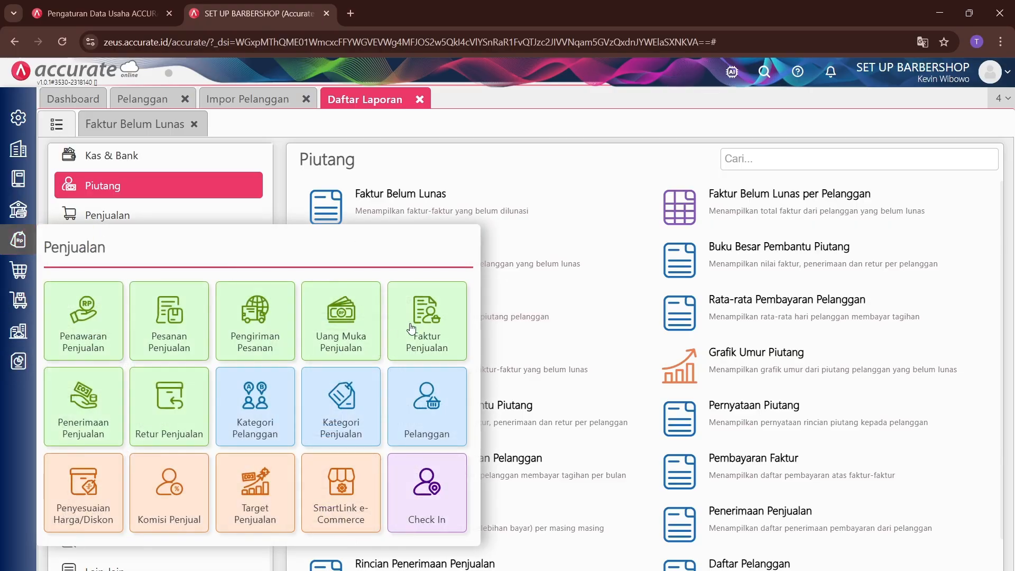
{"action": "left_click", "coordinate": [447, 341]}
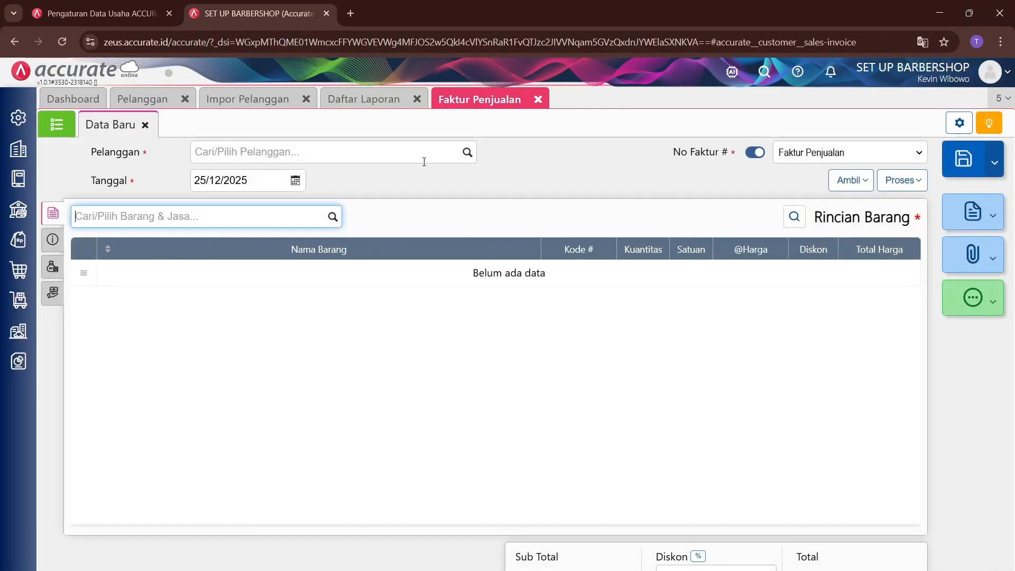
{"action": "left_click", "coordinate": [538, 99]}
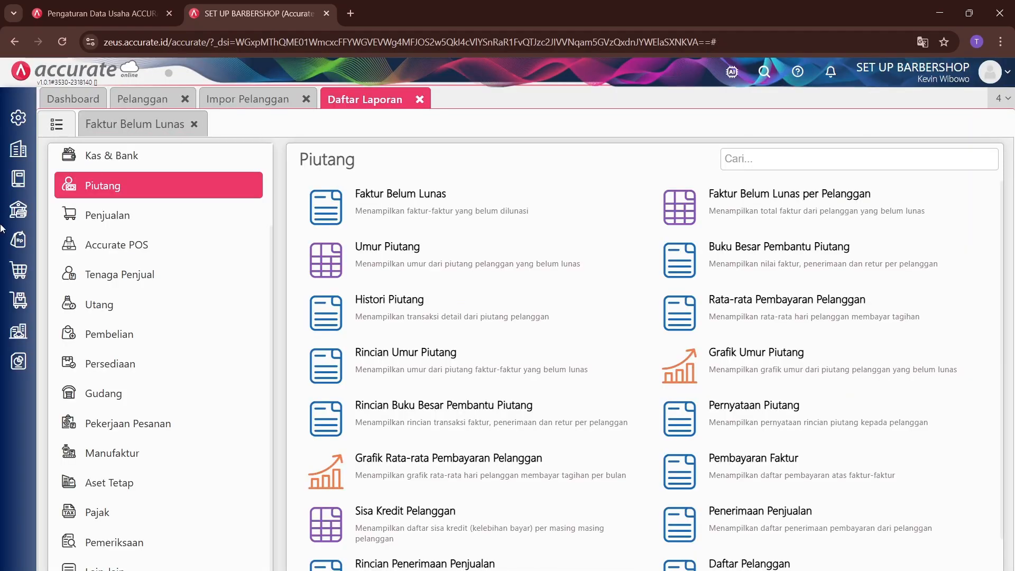
Start a Penerimaan Penjualan from the imported customer into Bank BCA 001 and add the customer's unpaid opening-balance invoice
{"action": "left_click", "coordinate": [20, 263]}
{"action": "left_click", "coordinate": [83, 418]}
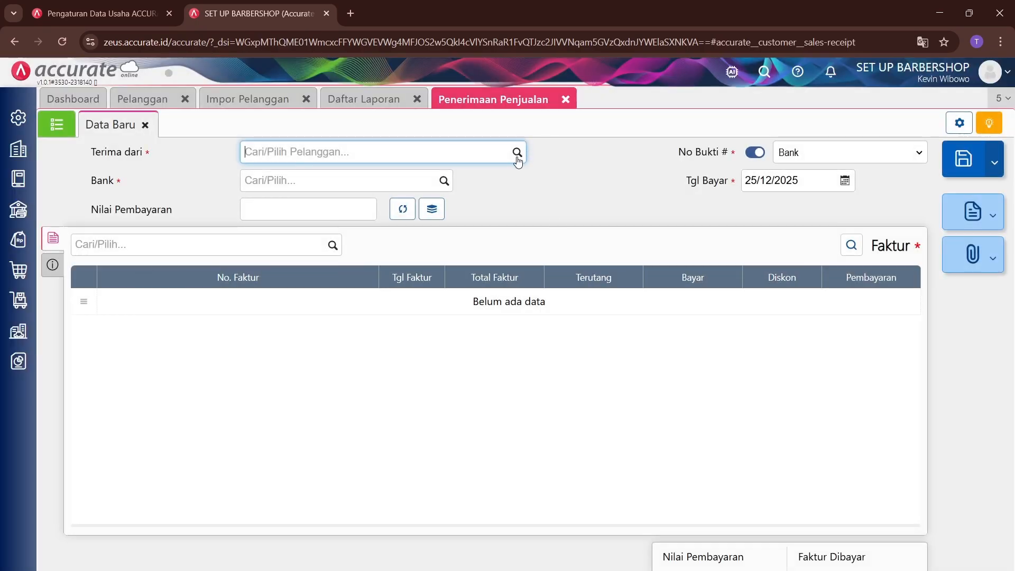
{"action": "left_click", "coordinate": [517, 155]}
{"action": "left_click", "coordinate": [321, 183]}
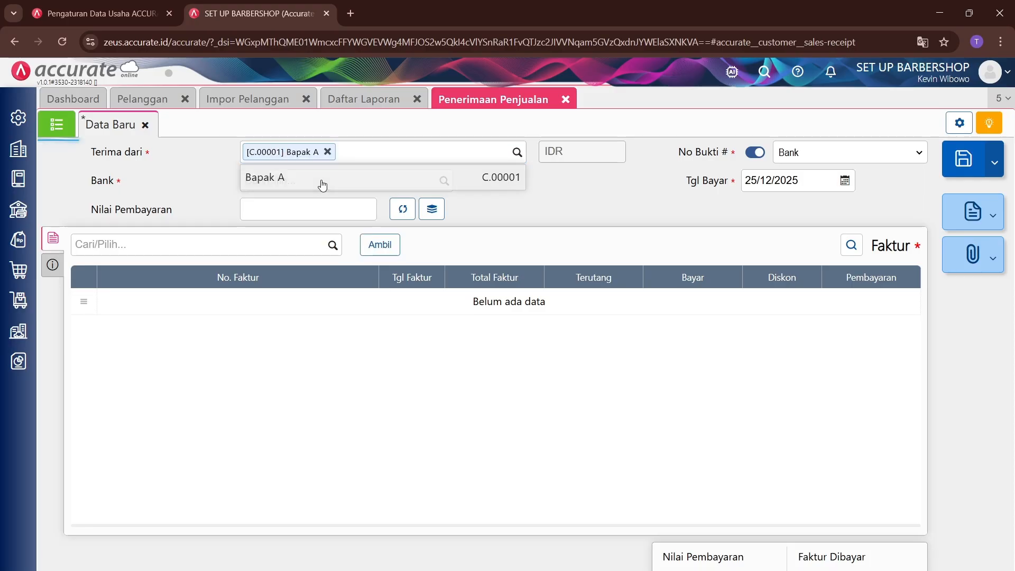
{"action": "left_click", "coordinate": [449, 183]}
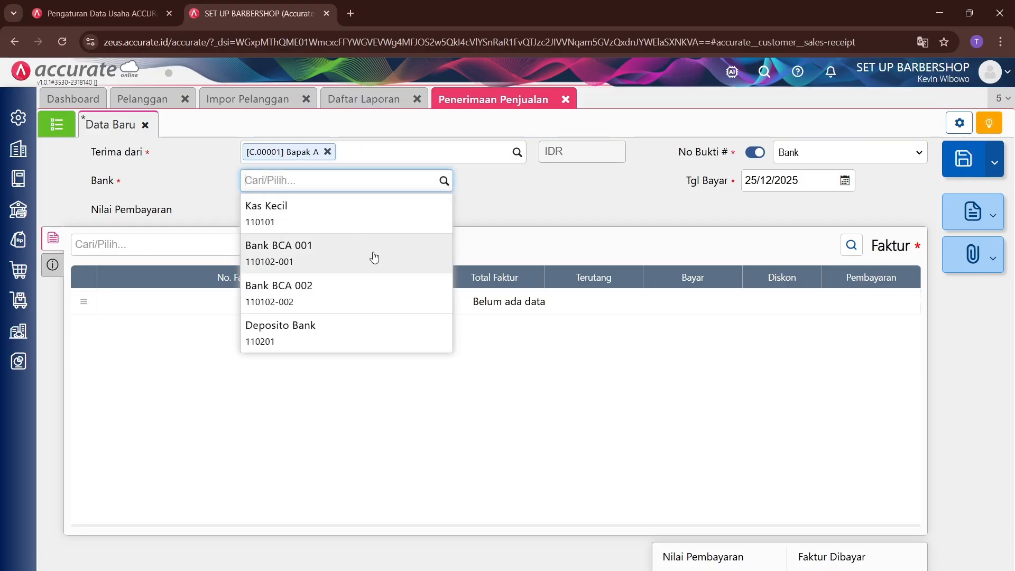
{"action": "left_click", "coordinate": [320, 257]}
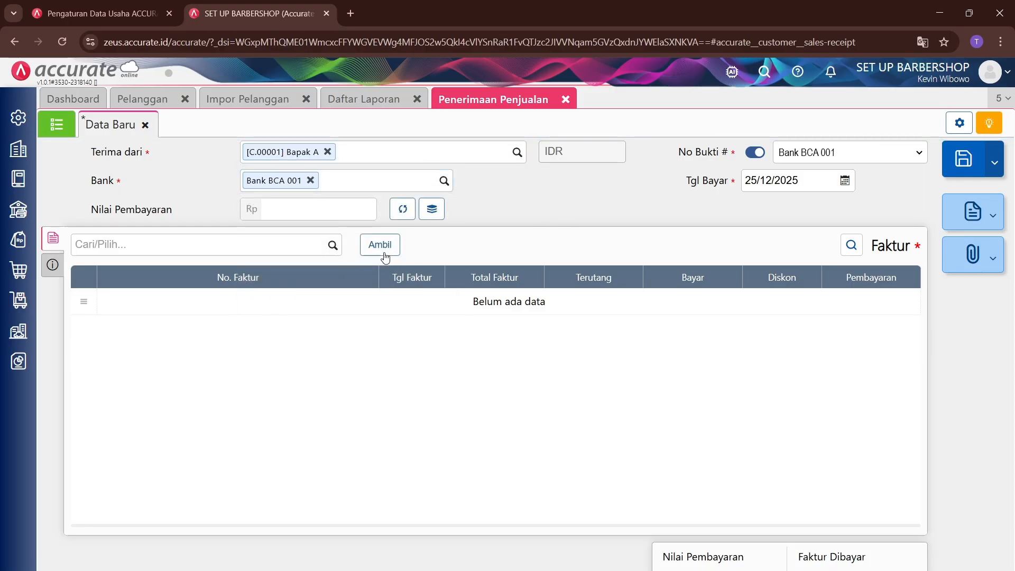
{"action": "left_click", "coordinate": [381, 245]}
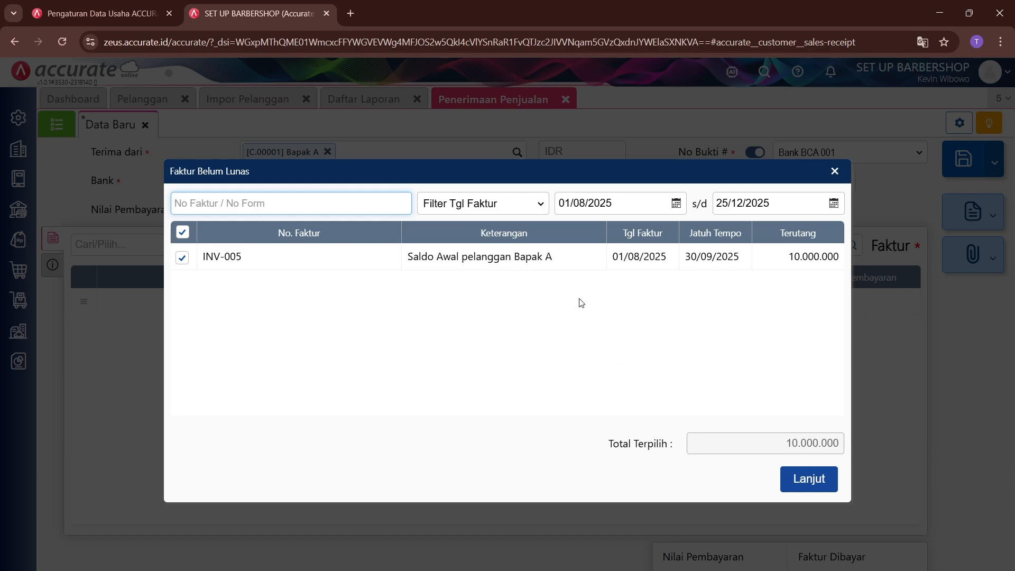
{"action": "left_click", "coordinate": [810, 481]}
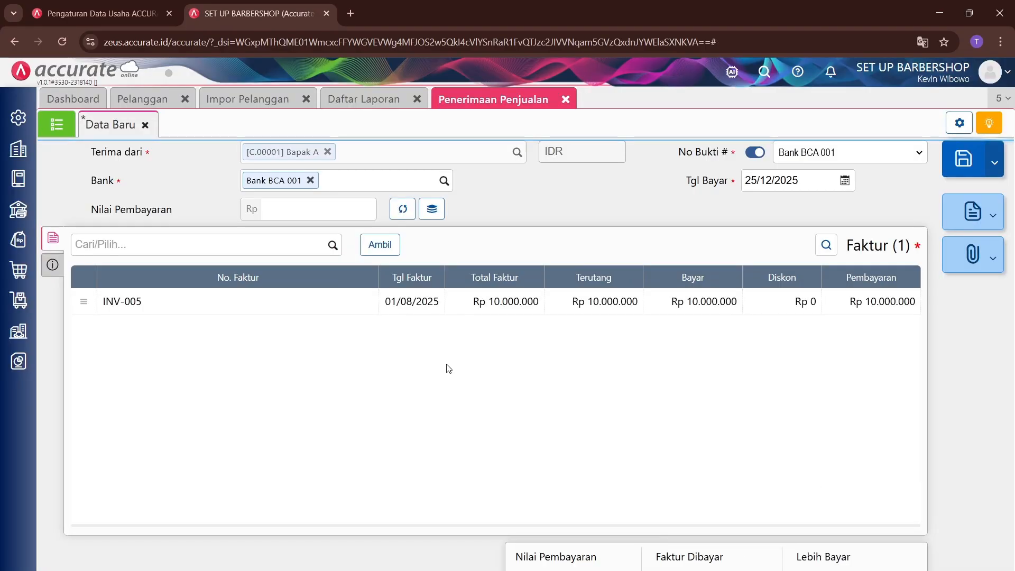
Set the invoice's Bayar amount to Rp 5.000.000 and save the sales receipt
{"action": "left_click", "coordinate": [673, 306]}
{"action": "left_click_drag", "start_coordinate": [576, 300], "coordinate": [696, 310]}
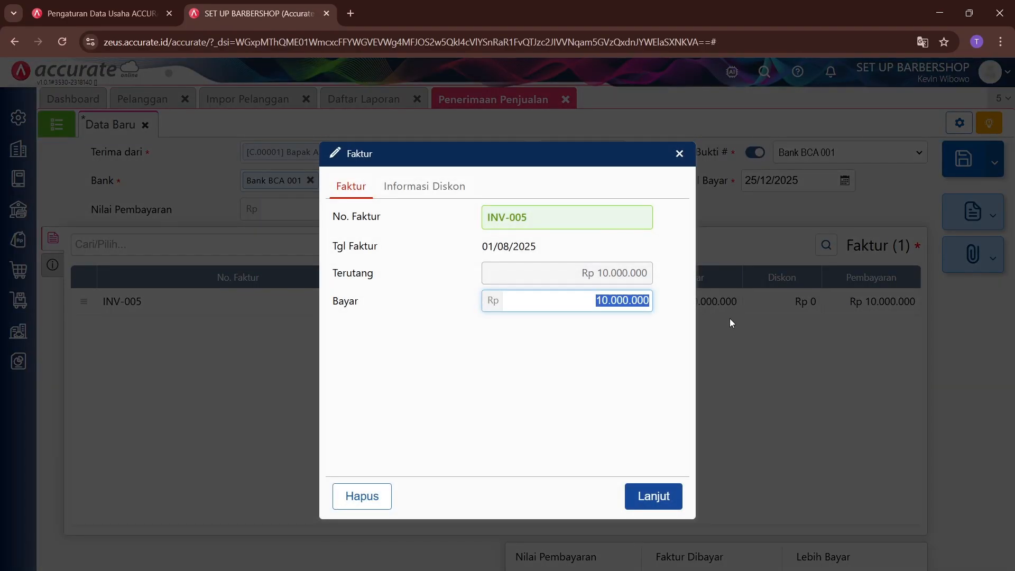
{"action": "key", "text": "BackSpace"}
{"action": "type", "text": "5000000"}
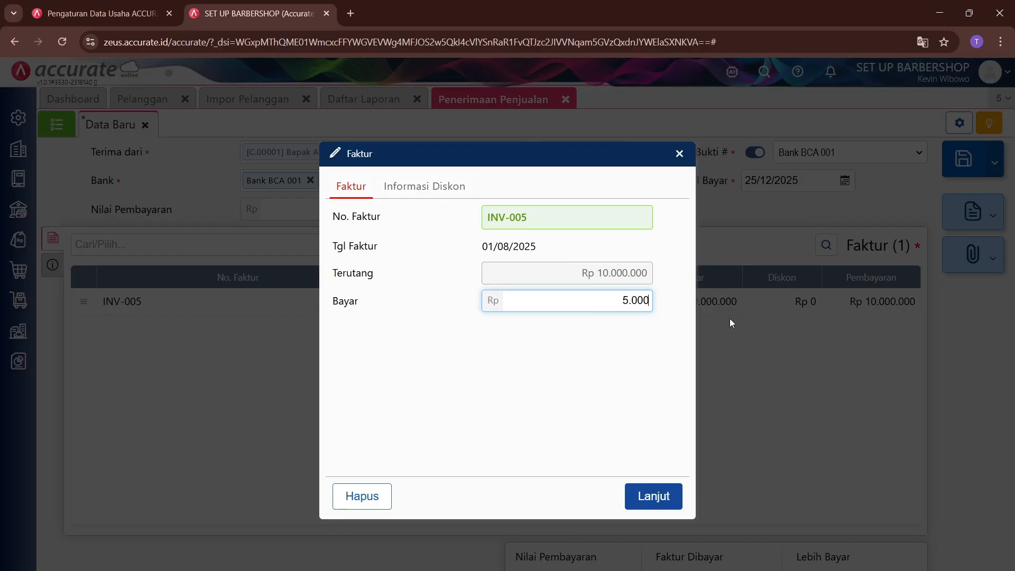
{"action": "left_click", "coordinate": [649, 504]}
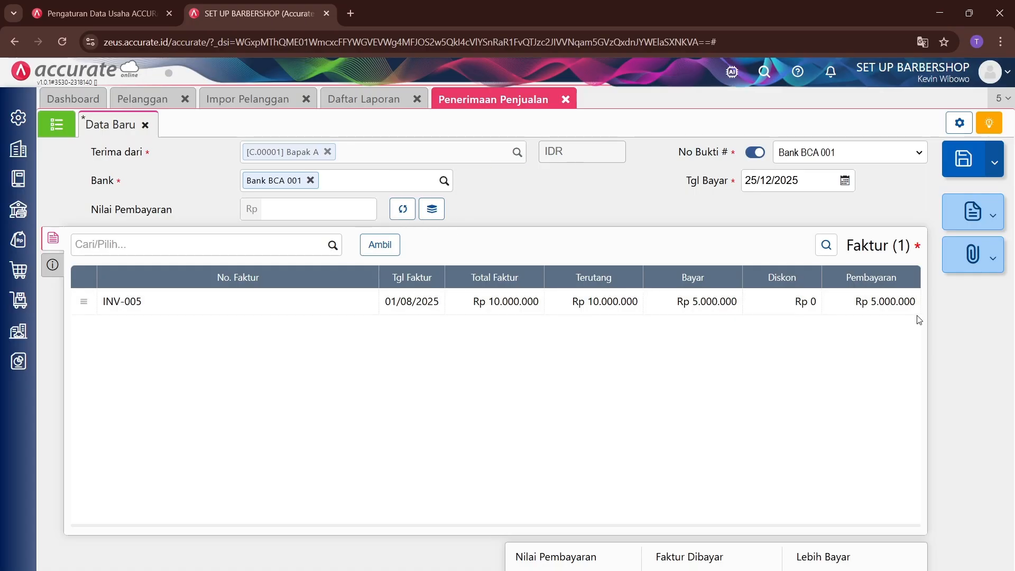
{"action": "left_click", "coordinate": [983, 145]}
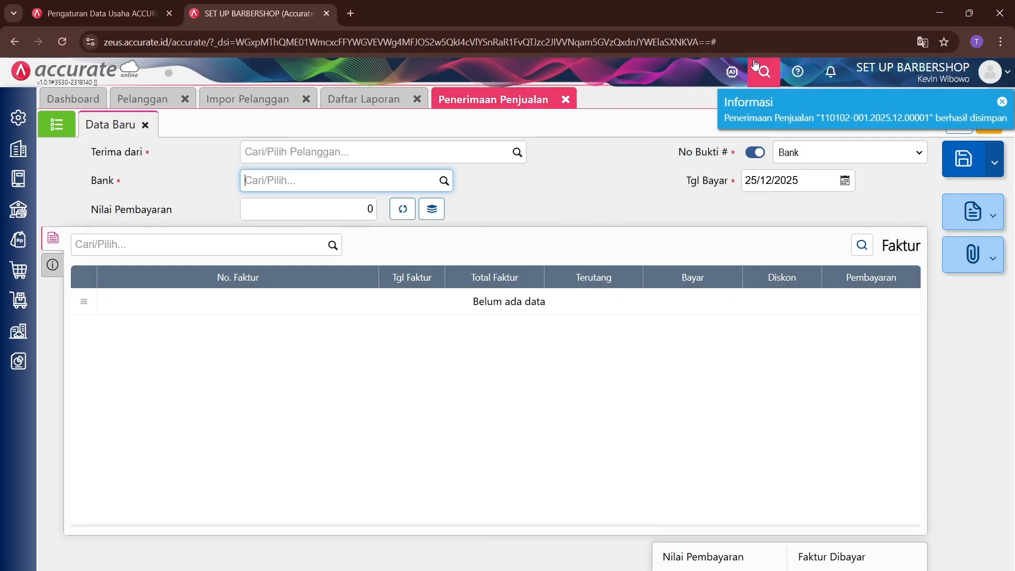
Return to the open Faktur Belum Lunas report and refresh it to check the customer's remaining receivable
{"action": "left_click", "coordinate": [366, 102]}
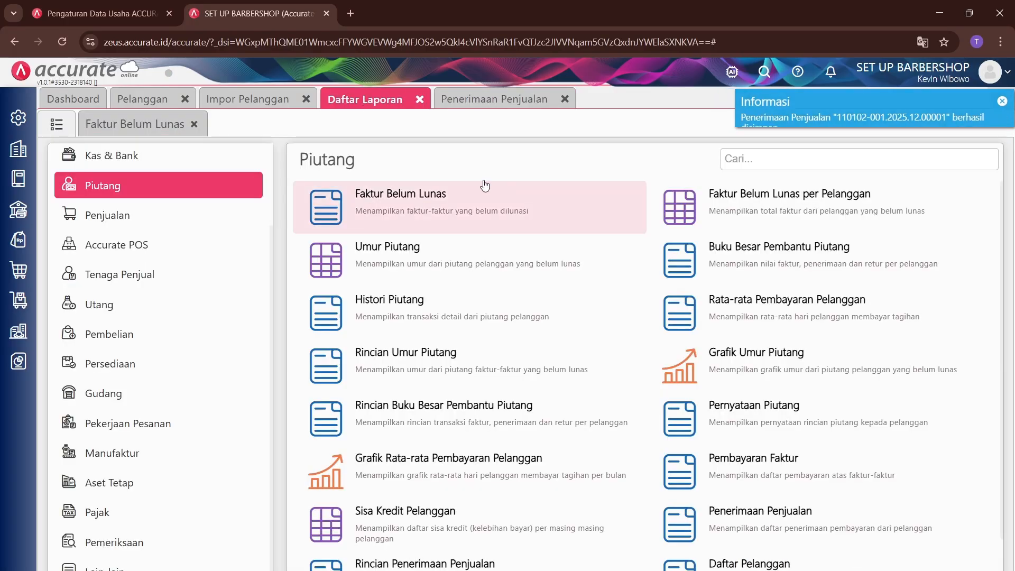
{"action": "left_click", "coordinate": [161, 127]}
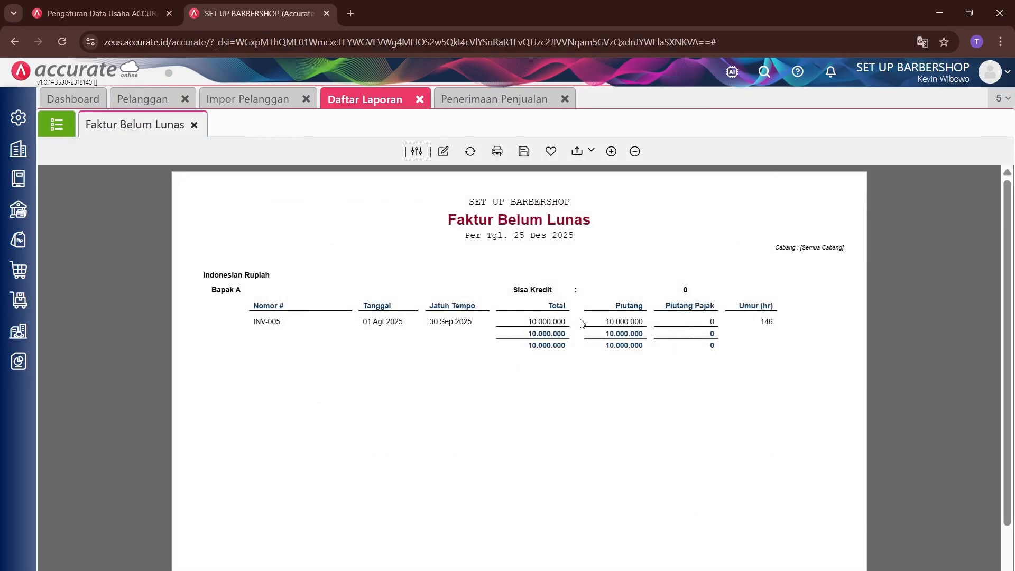
{"action": "left_click", "coordinate": [470, 151]}
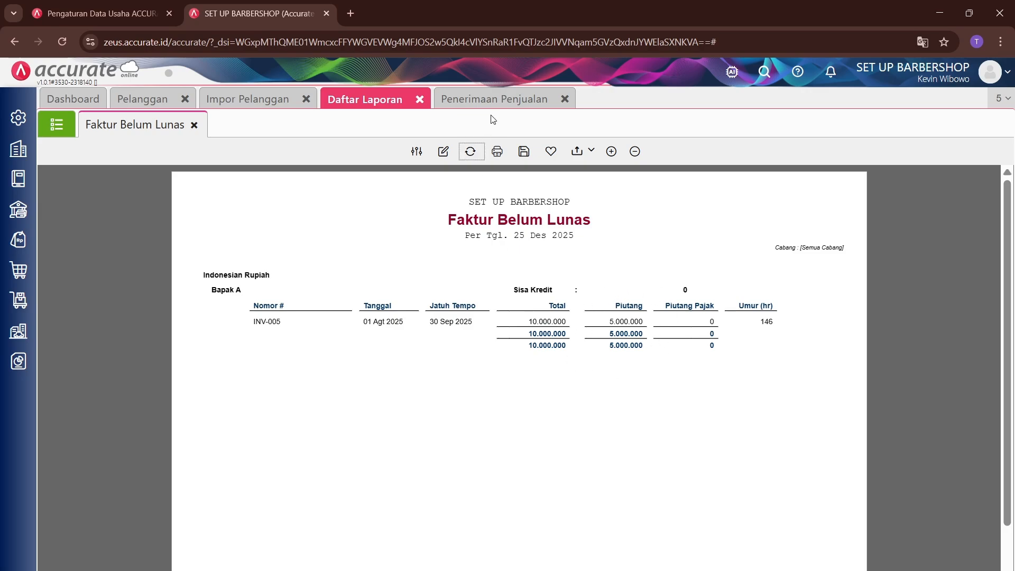
Select the same customer in the new Penerimaan Penjualan entry and retrieve the customer's unpaid invoices
{"action": "left_click", "coordinate": [493, 99]}
{"action": "left_click", "coordinate": [516, 153]}
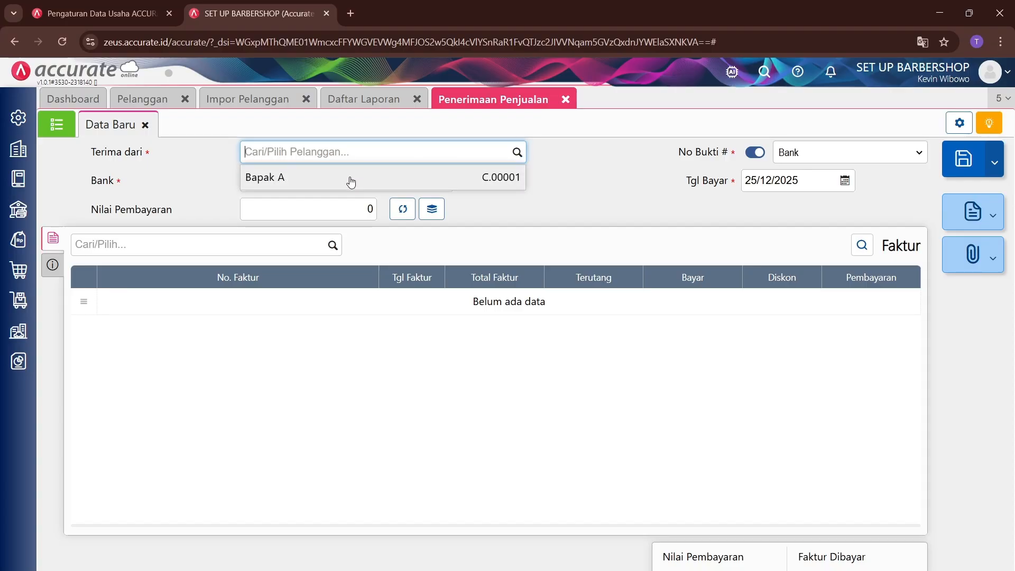
{"action": "left_click", "coordinate": [351, 178]}
{"action": "left_click", "coordinate": [380, 245]}
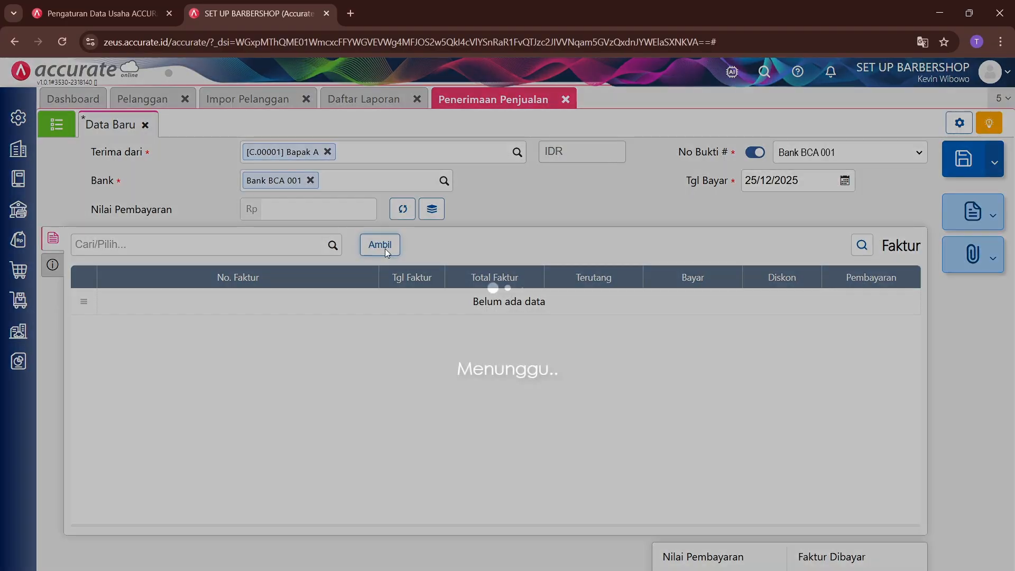